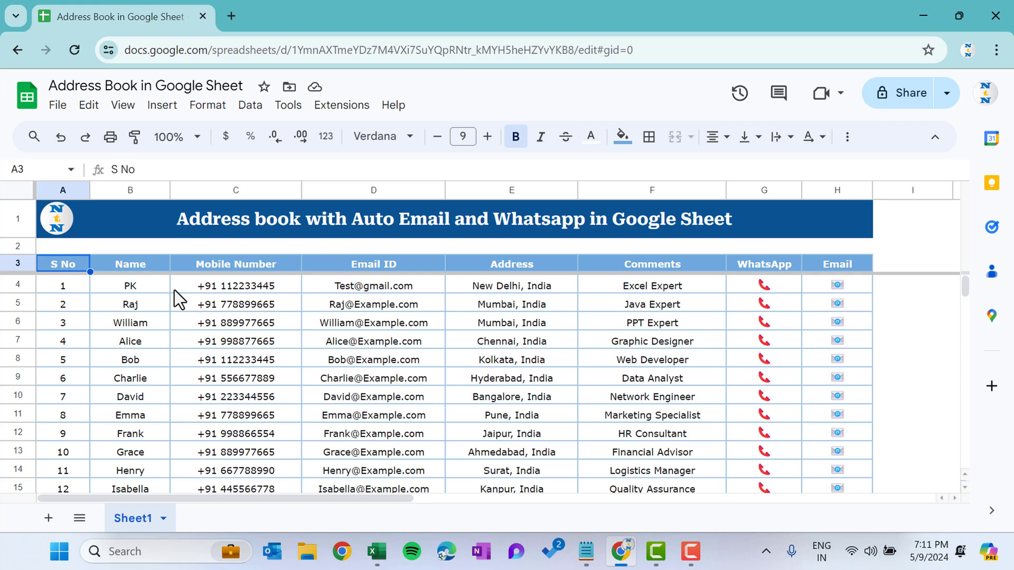
# Browse the address book from S No through Name, Mobile Number, Email ID, Address and Comments.
pyautogui.press('Down')
pyautogui.press('Right')
pyautogui.press('Down')
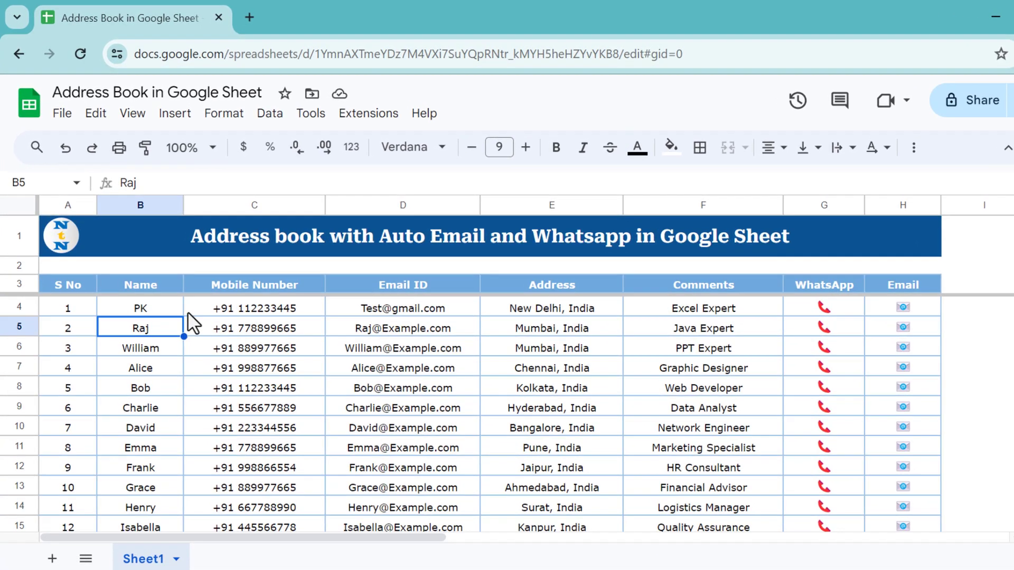
pyautogui.press('Down')
pyautogui.press('Down')
pyautogui.press('Right')
pyautogui.press('Up')
pyautogui.press('Up')
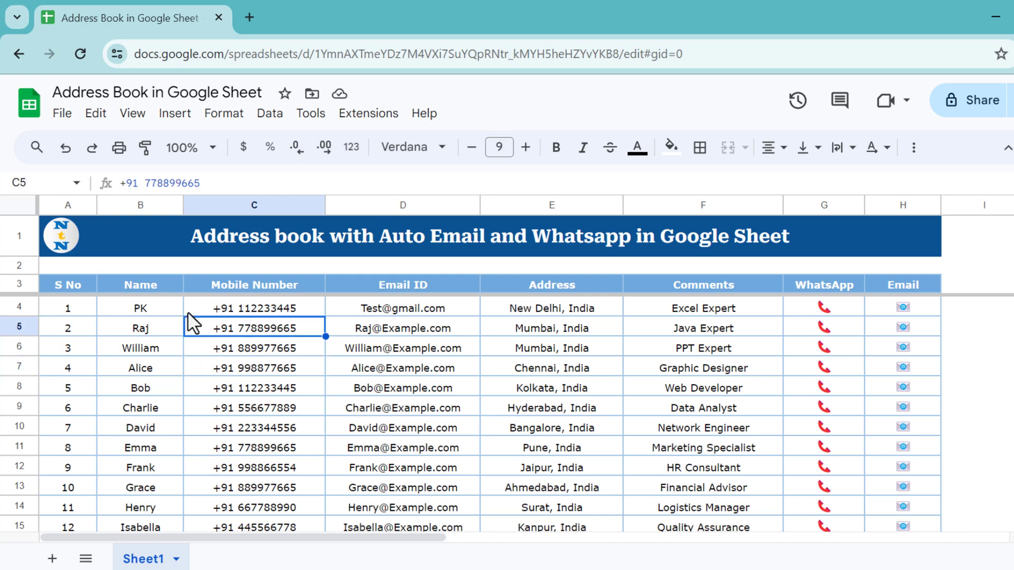
pyautogui.press('Right')
pyautogui.press('Up')
pyautogui.press('Up')
pyautogui.press('Down')
pyautogui.press('Down')
pyautogui.press('Down')
pyautogui.press('Right')
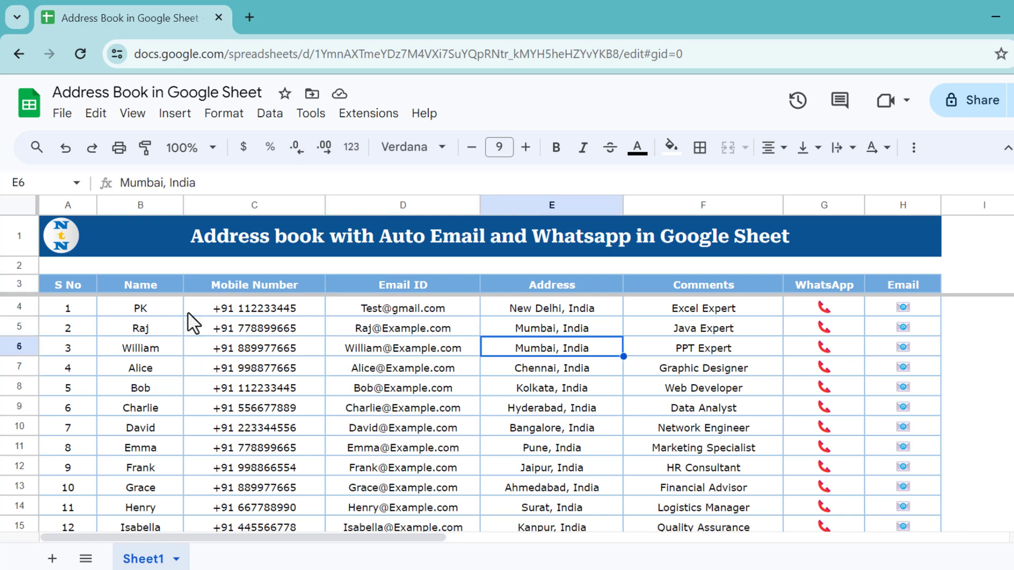
pyautogui.press('Right')
pyautogui.press('Up')
pyautogui.press('Up')
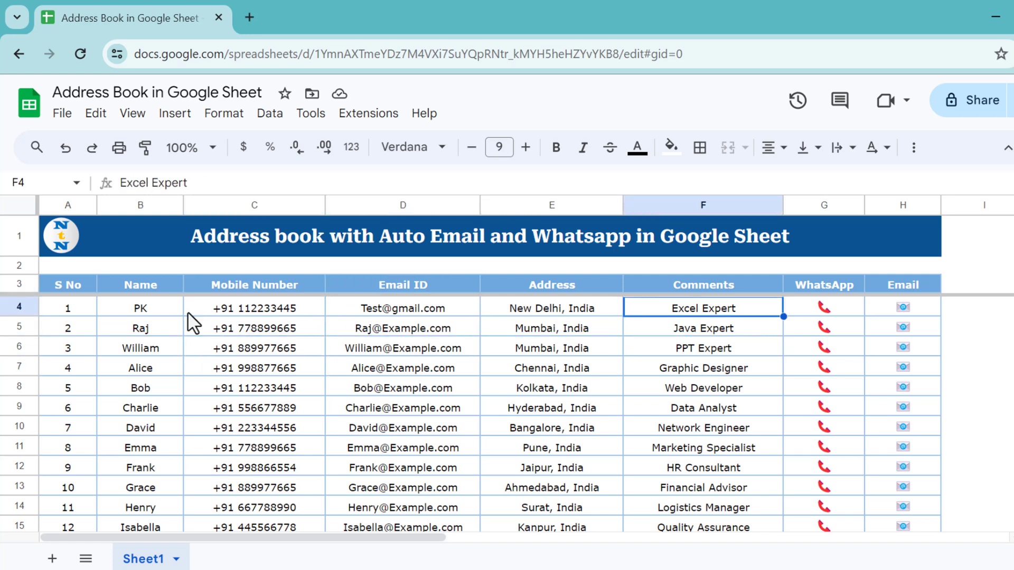
pyautogui.press('Down')
pyautogui.press('Down')
pyautogui.press('Down')
pyautogui.press('Down')
pyautogui.press('Down')
pyautogui.press('Down')
pyautogui.press('Down')
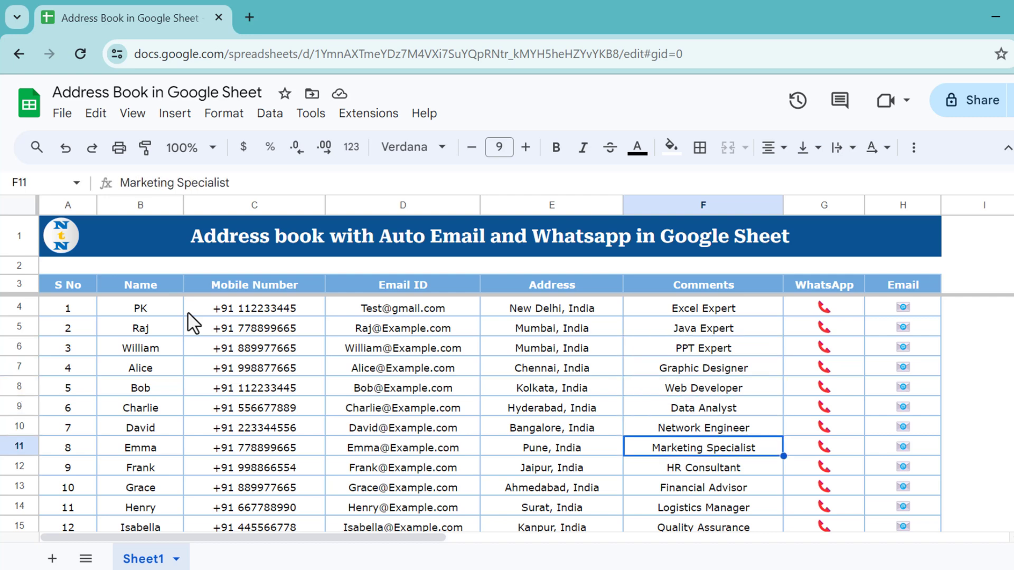
pyautogui.press('Up')
pyautogui.press('Up')
pyautogui.press('Up')
pyautogui.press('Up')
pyautogui.press('Up')
pyautogui.press('Up')
pyautogui.press('Up')
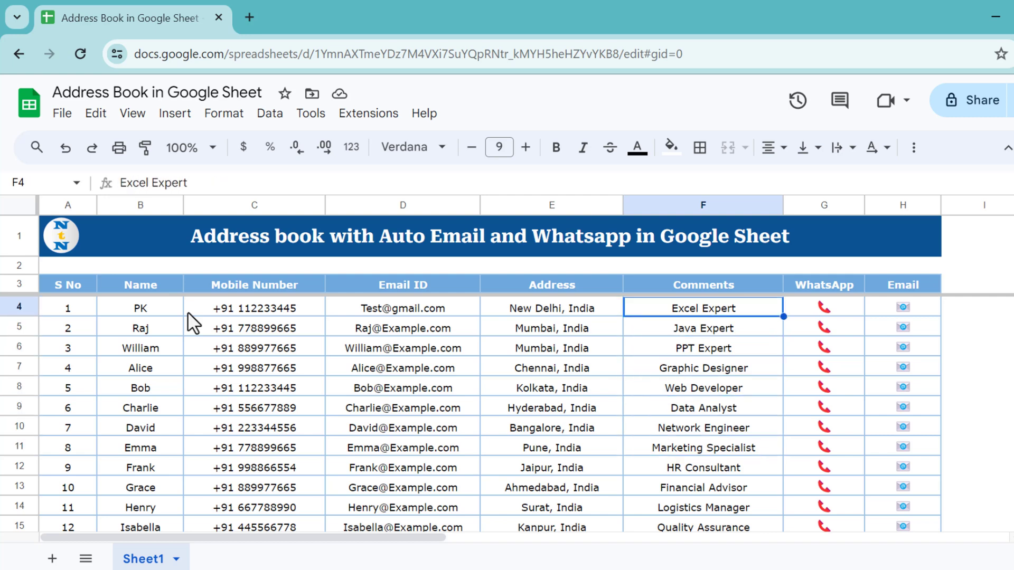
pyautogui.press('Up')
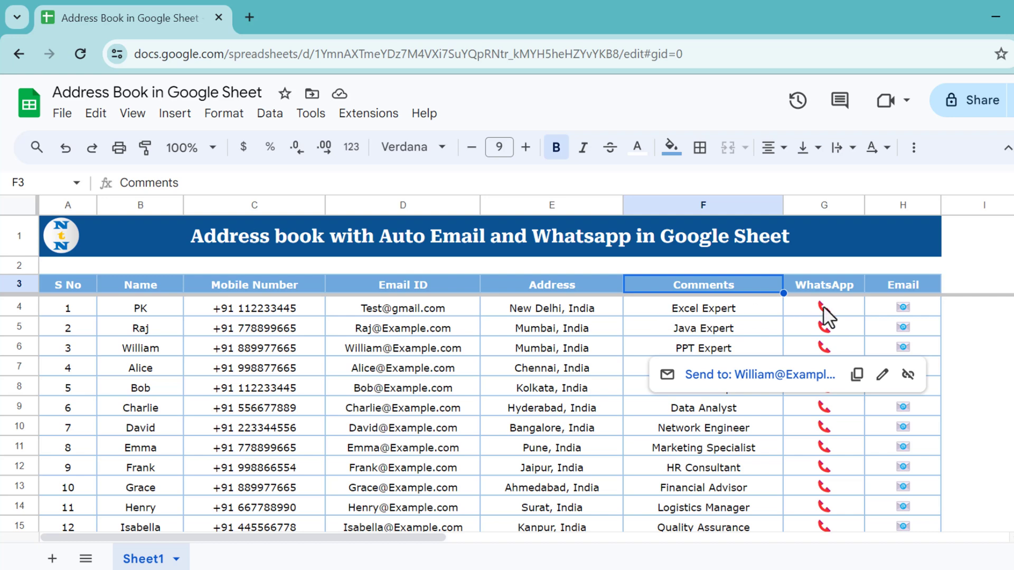
pyautogui.moveTo(832, 317)
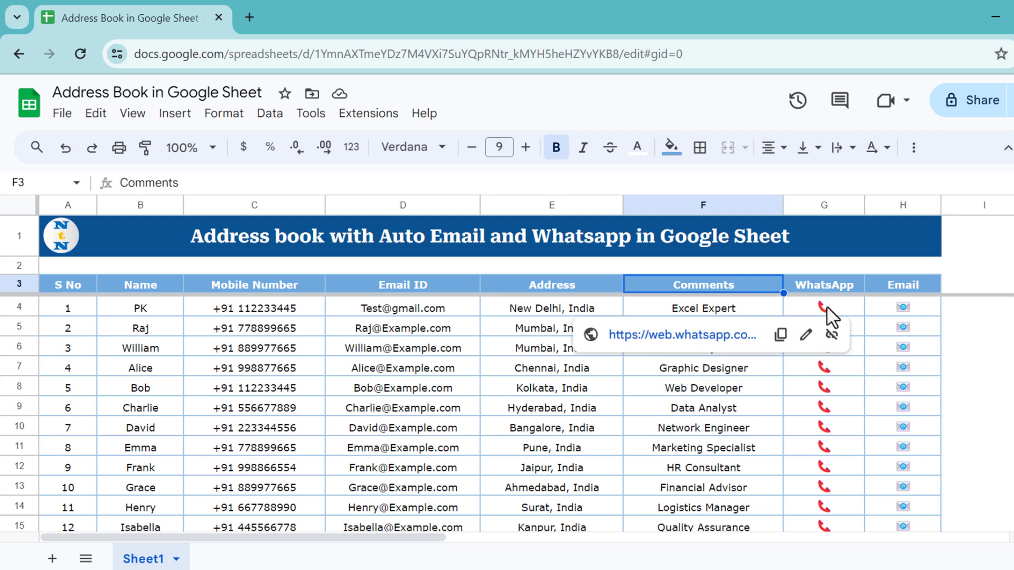
# Open the first contact's WhatsApp link, which shows WhatsApp Web's invalid phone number notice.
pyautogui.click(721, 349)
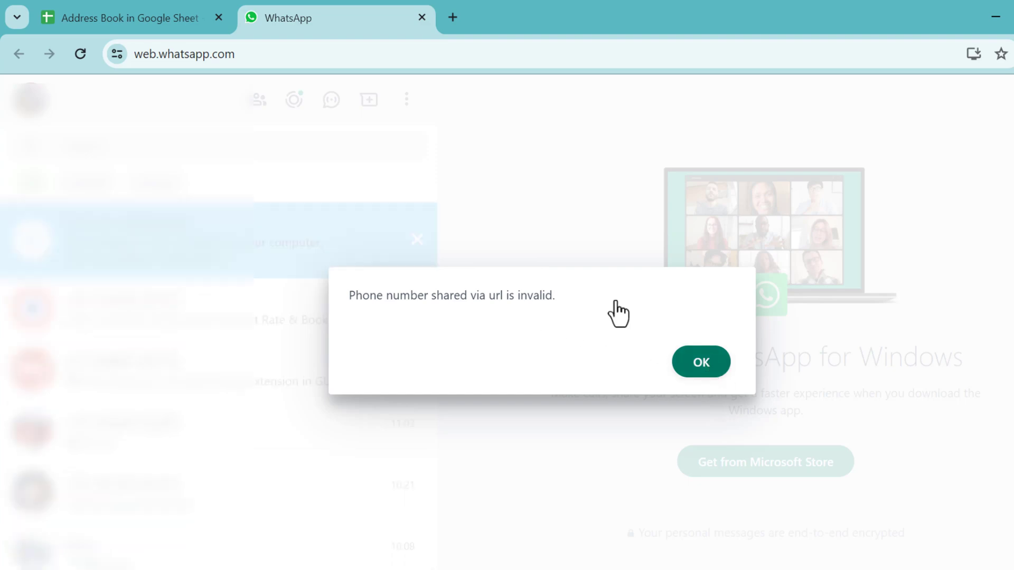
pyautogui.middleClick(340, 18)
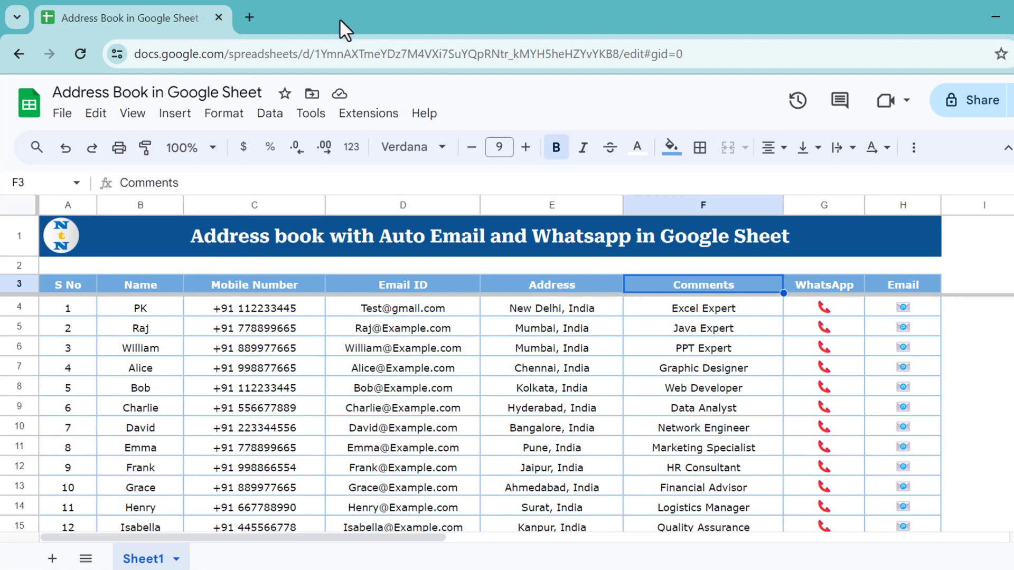
pyautogui.click(312, 309)
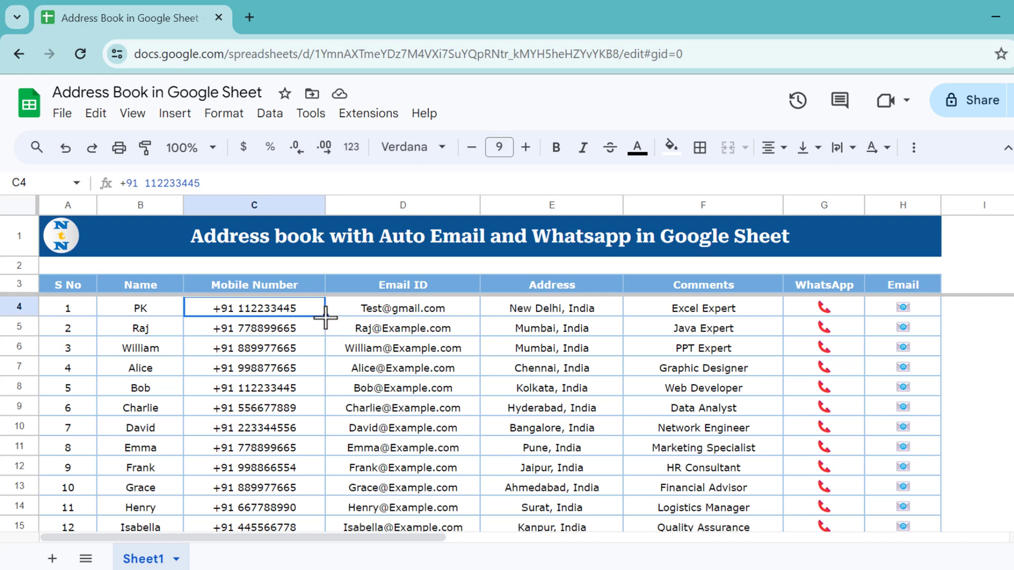
pyautogui.moveTo(326, 316)
pyautogui.click(698, 309)
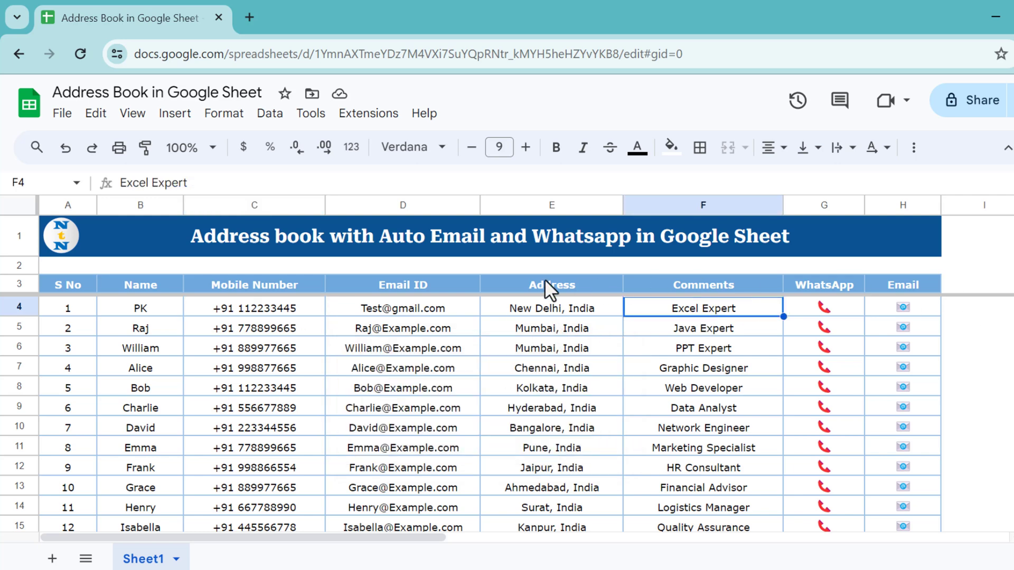
pyautogui.moveTo(903, 310)
pyautogui.click(416, 310)
pyautogui.moveTo(434, 318)
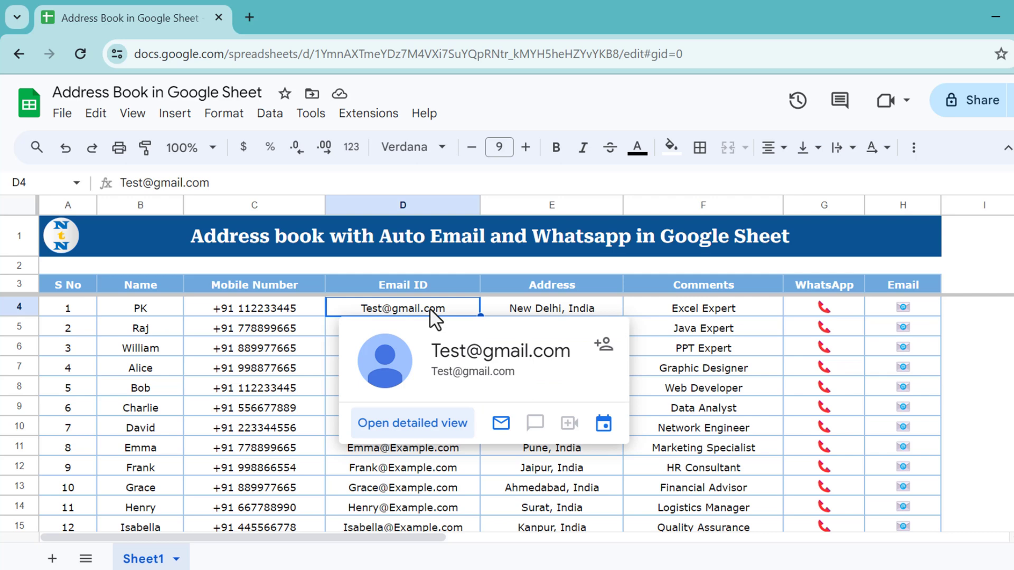
pyautogui.click(500, 424)
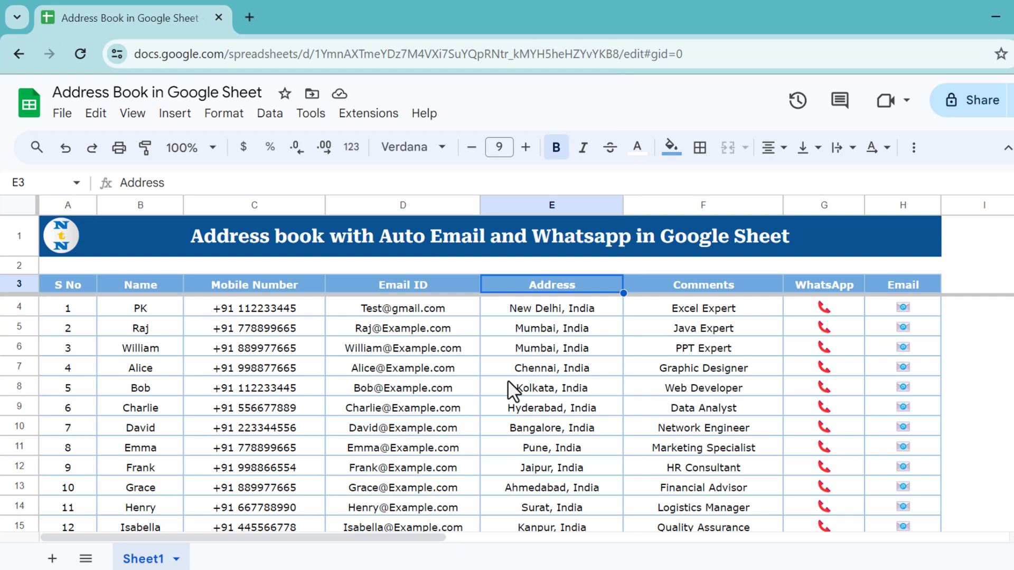
# Select and copy the Name-to-Comments contact table.
pyautogui.press('Left')
pyautogui.press('Home')
pyautogui.press('Right')
pyautogui.hotkey('shift', 'Right')
pyautogui.hotkey('shift', 'Right')
pyautogui.hotkey('shift', 'Right')
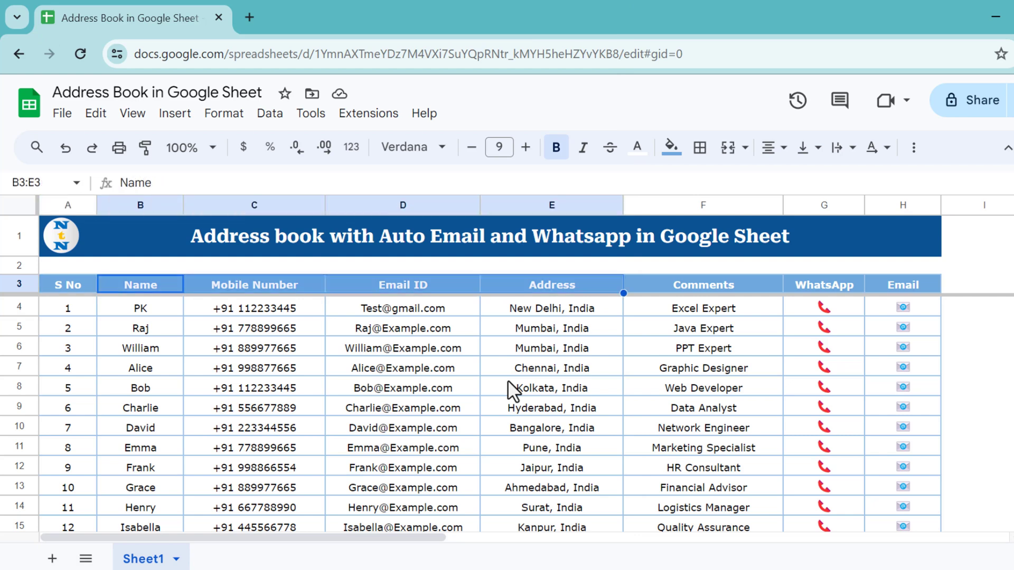
pyautogui.hotkey('shift', 'Right')
pyautogui.hotkey('ctrl', 'shift', 'Down')
pyautogui.hotkey('ctrl', 'c')
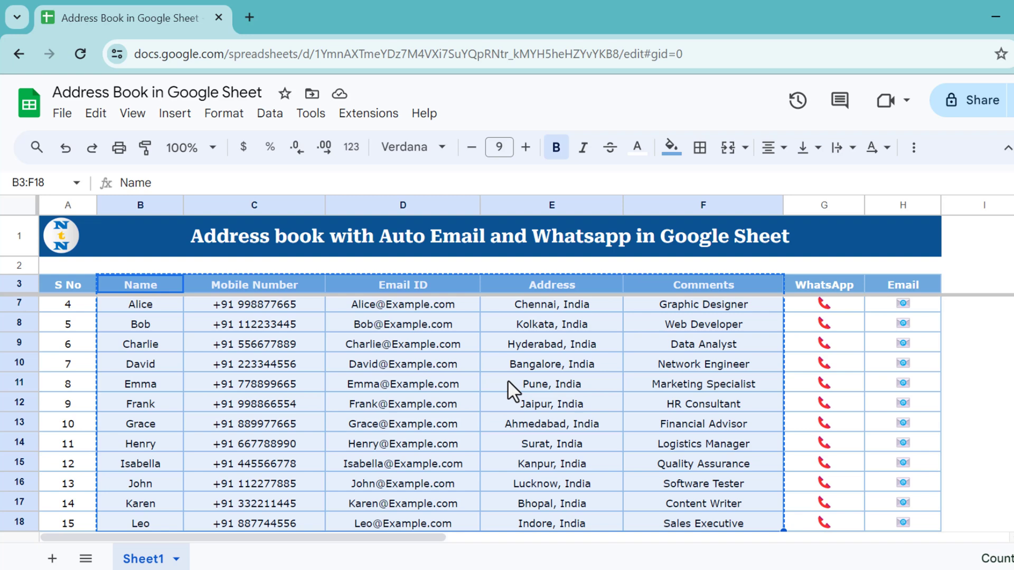
# Paste the table as plain values into B3 of a new sheet.
pyautogui.click(52, 558)
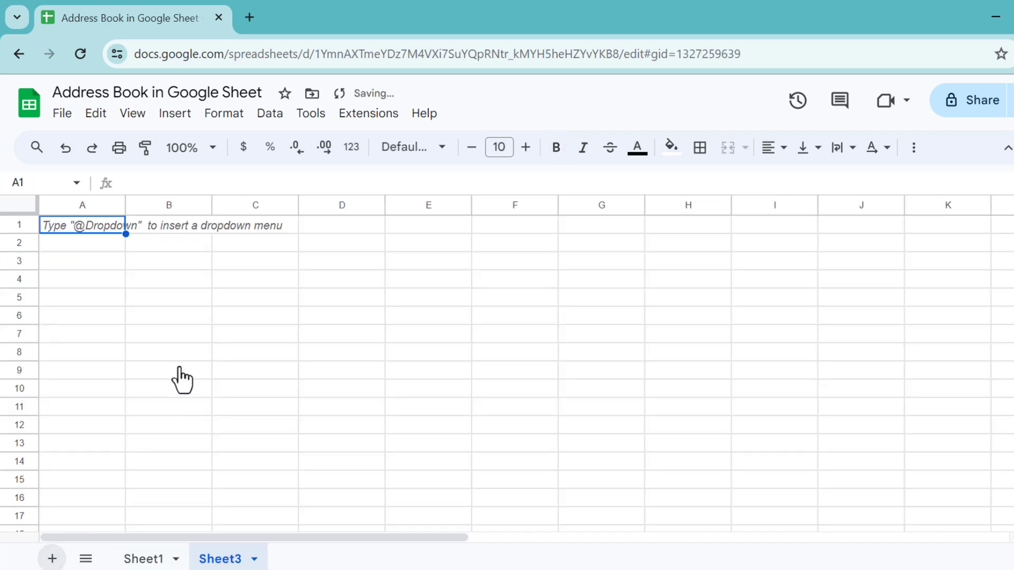
pyautogui.press('Right')
pyautogui.press('Down')
pyautogui.press('Down')
pyautogui.hotkey('ctrl', 'shift', 'v')
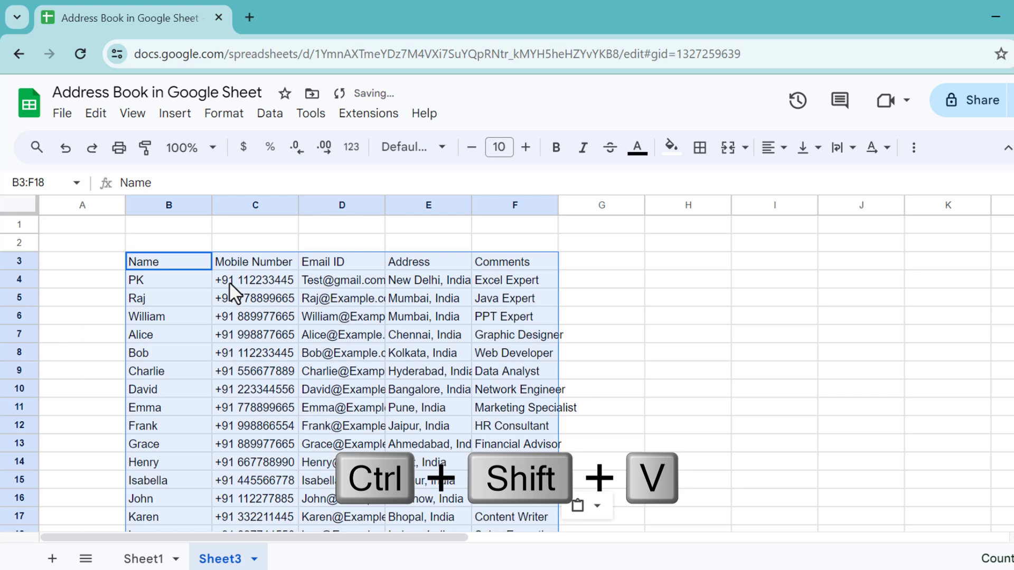
# Widen columns B through F equally.
pyautogui.hotkey('ctrl', 'space')
pyautogui.click(493, 277)
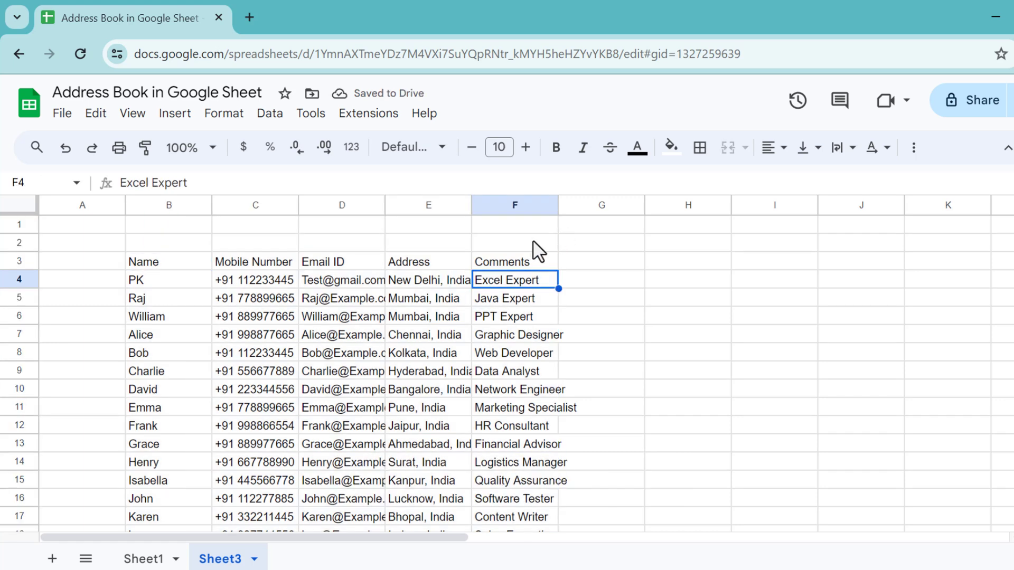
pyautogui.click(176, 268)
pyautogui.hotkey('ctrl', 'a')
pyautogui.hotkey('ctrl', 'space')
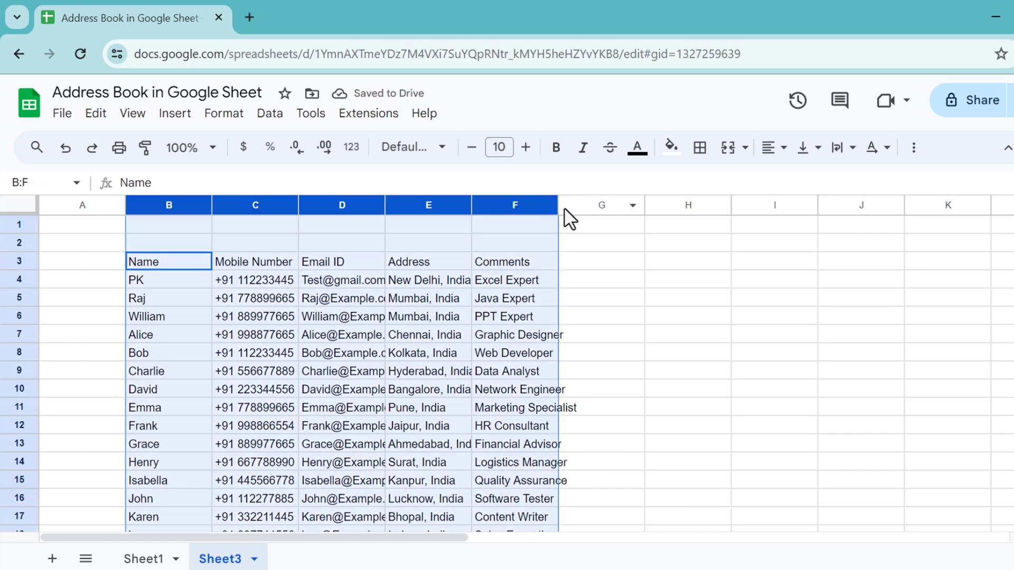
pyautogui.moveTo(570, 204); pyautogui.dragTo(592, 205)
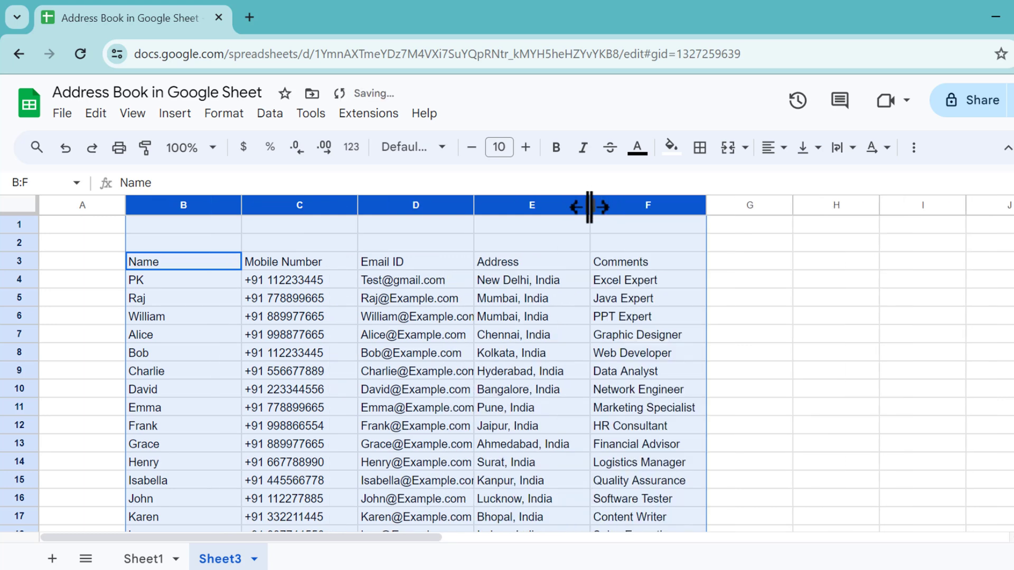
pyautogui.click(170, 267)
# Give the whole table light blue cell borders, 9pt font, and centred, middle-aligned text.
pyautogui.hotkey('ctrl', 'a')
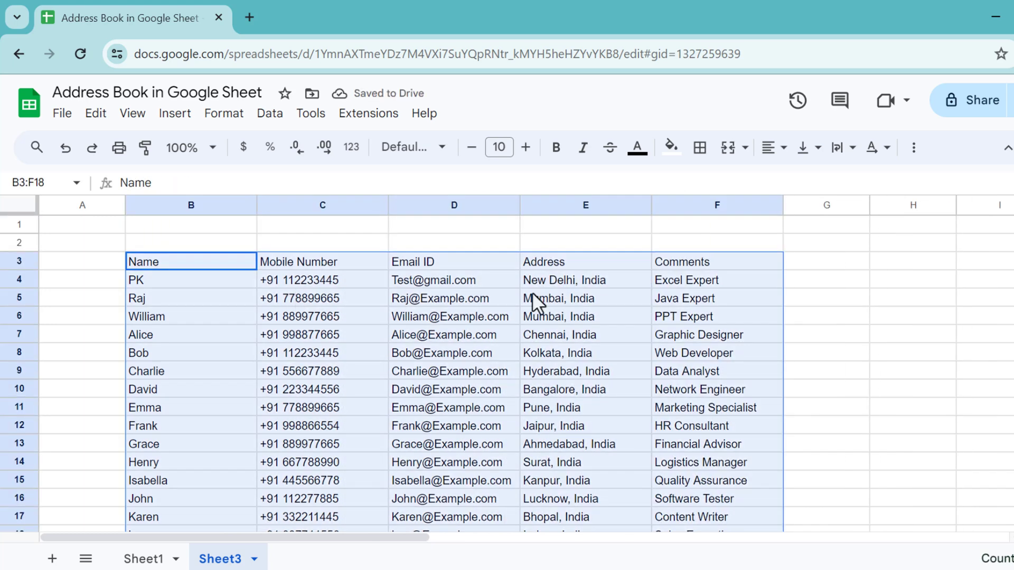
pyautogui.click(700, 148)
pyautogui.click(862, 186)
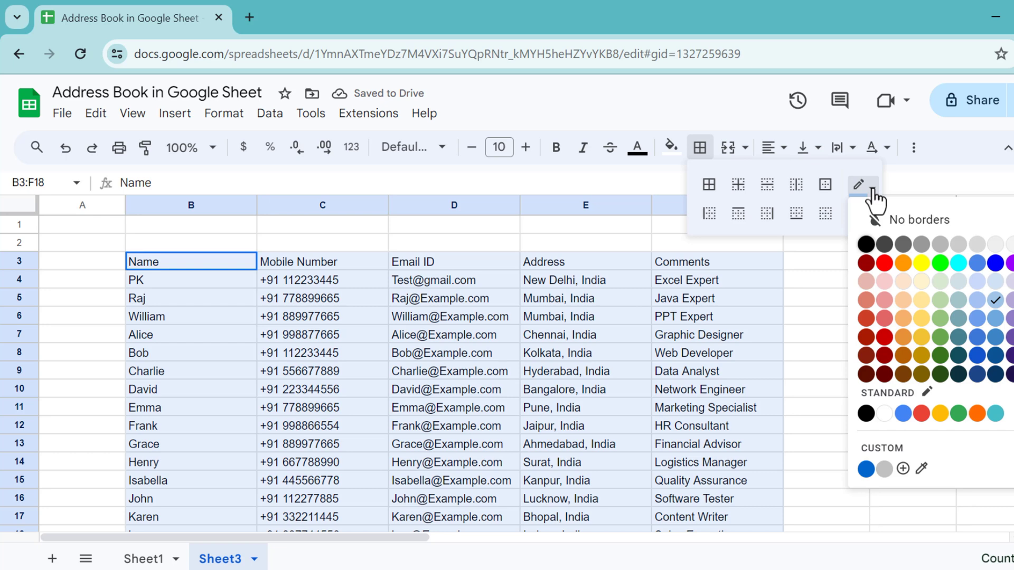
pyautogui.click(992, 283)
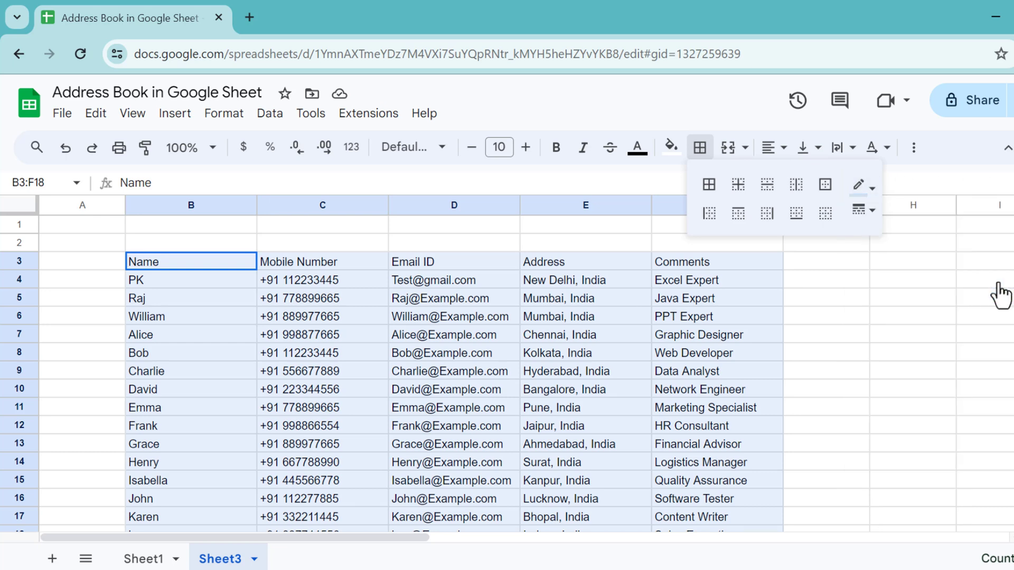
pyautogui.click(709, 185)
pyautogui.click(471, 148)
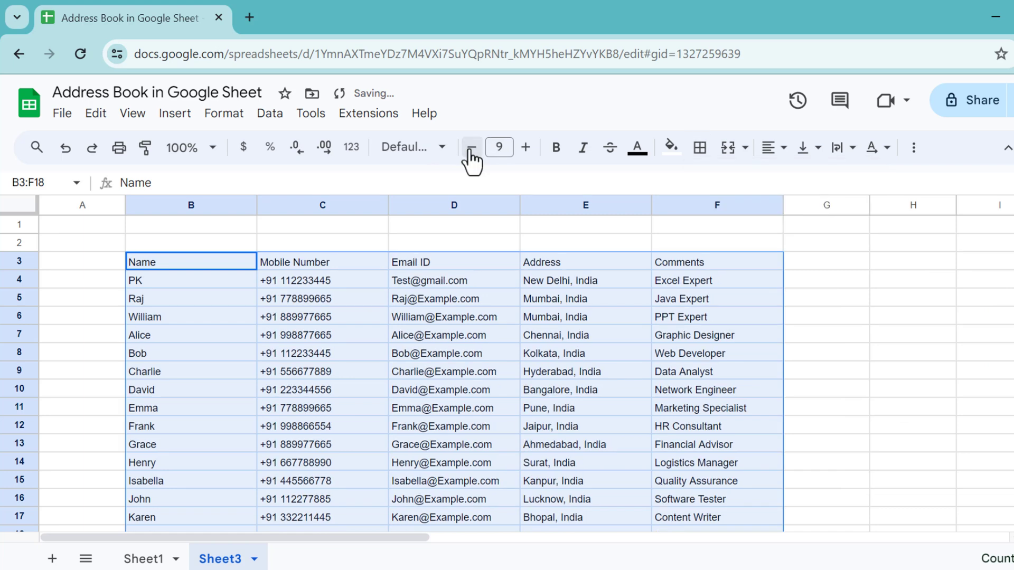
pyautogui.click(772, 148)
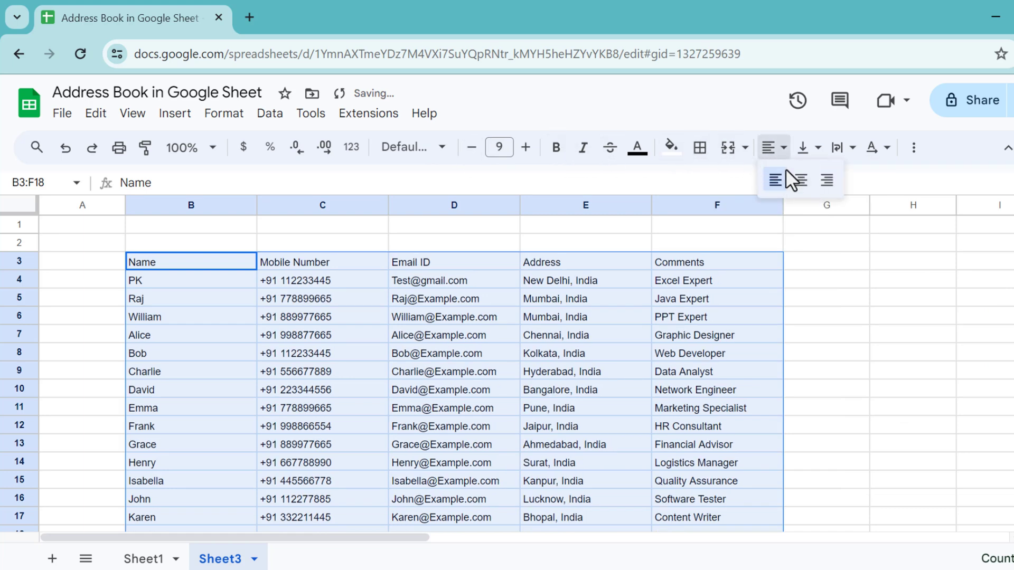
pyautogui.click(796, 180)
pyautogui.click(805, 149)
pyautogui.click(833, 181)
# Style the Name-to-Comments header row with a blue fill and bold white text.
pyautogui.click(185, 263)
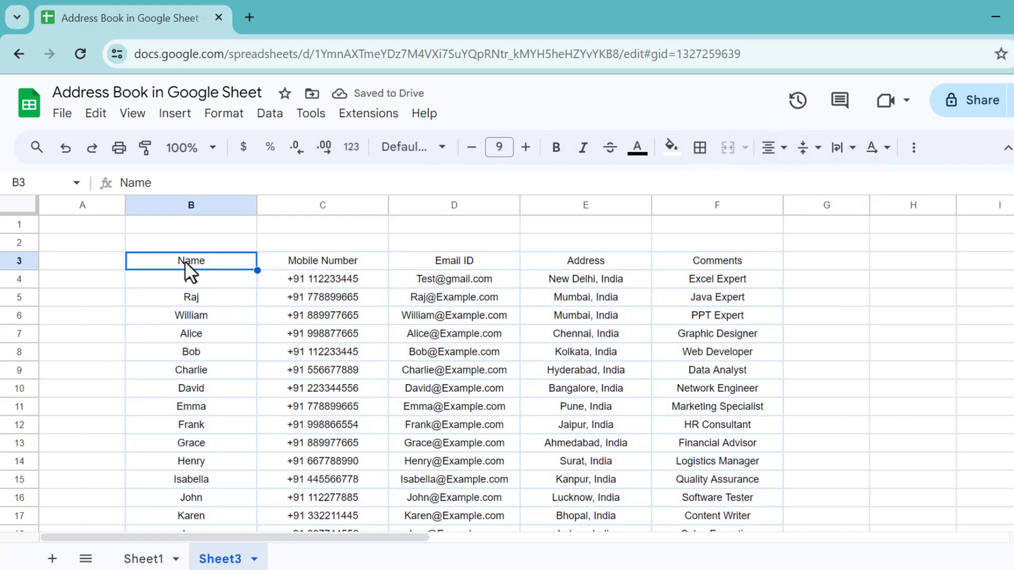
pyautogui.moveTo(185, 263); pyautogui.dragTo(713, 259)
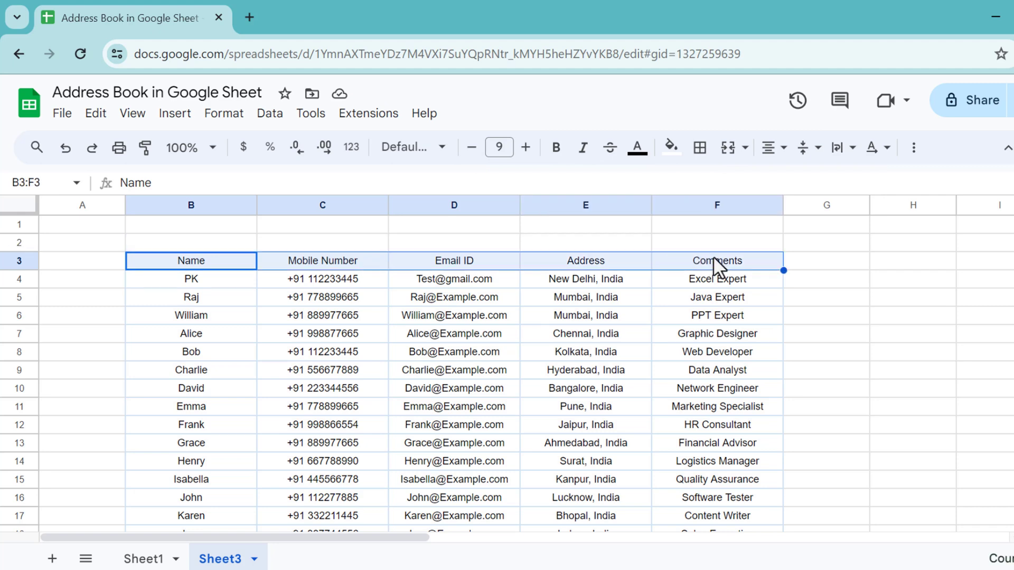
pyautogui.click(671, 151)
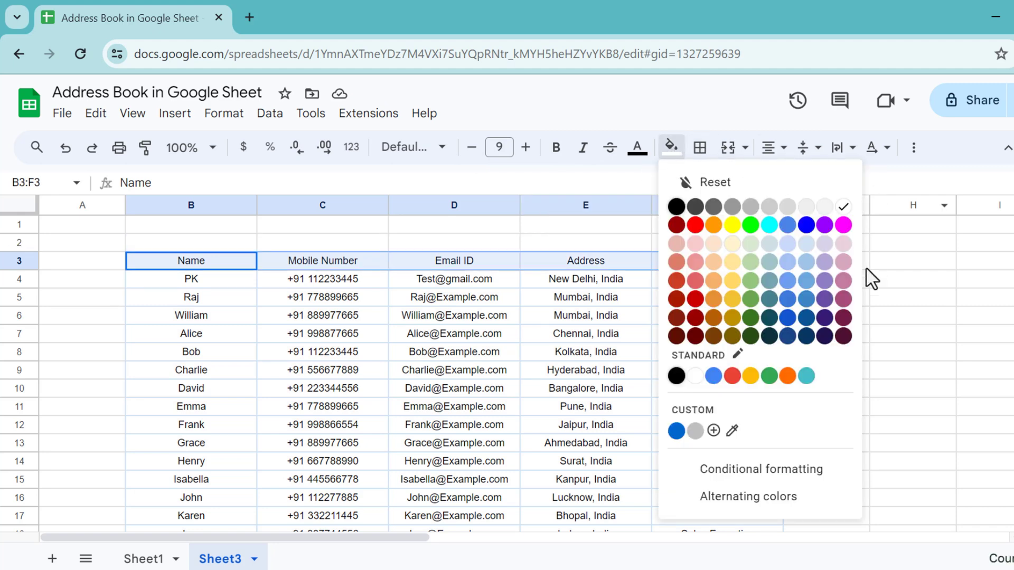
pyautogui.click(806, 300)
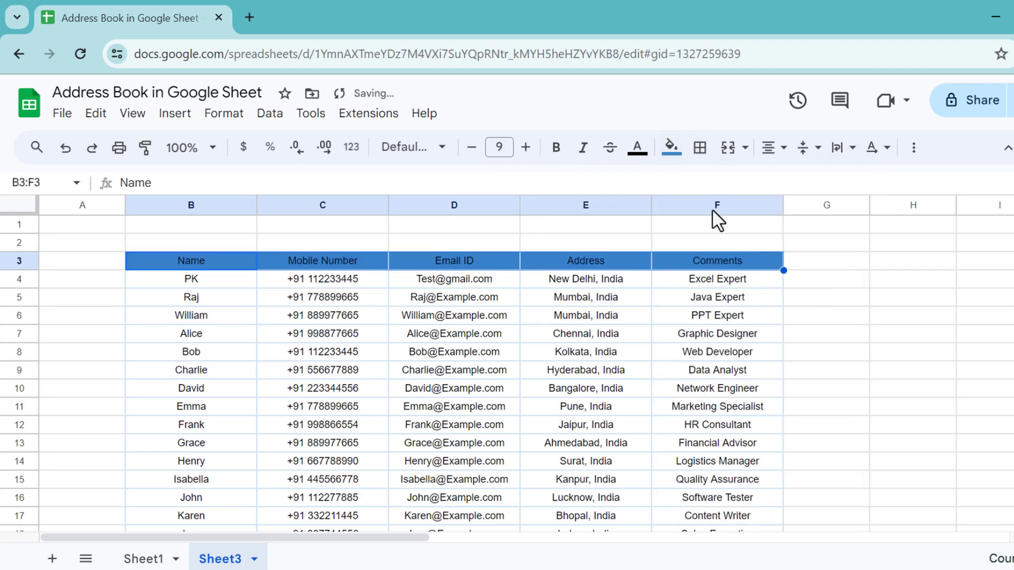
pyautogui.click(638, 153)
pyautogui.click(806, 211)
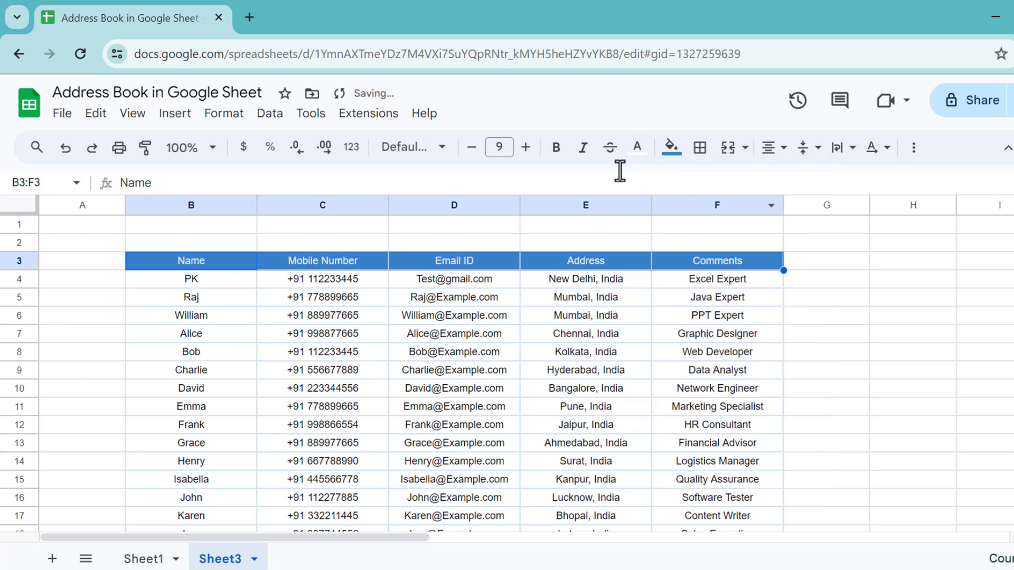
pyautogui.click(560, 152)
pyautogui.click(402, 334)
# Hide the sheet gridlines from the View menu.
pyautogui.click(131, 114)
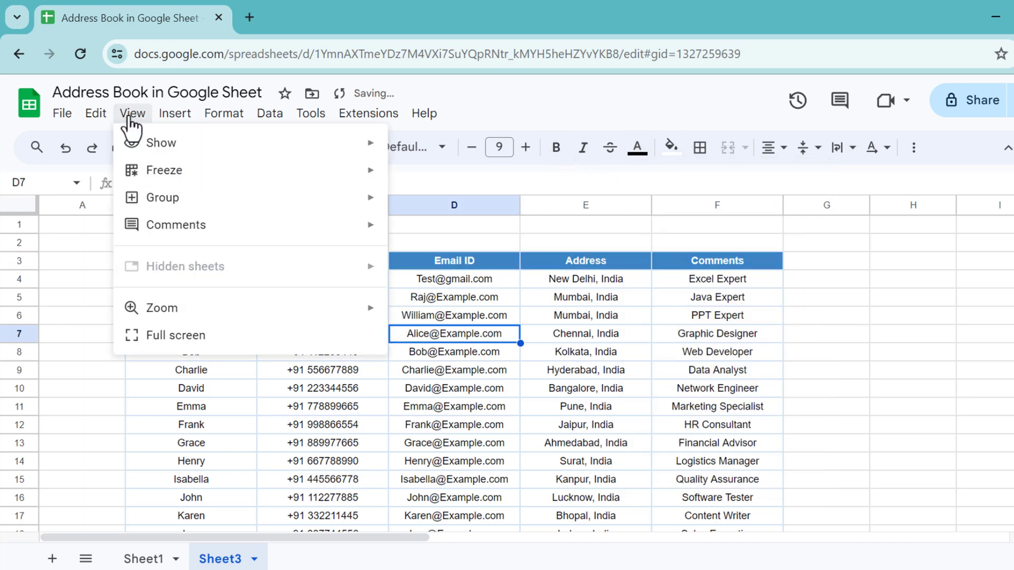
pyautogui.moveTo(136, 153)
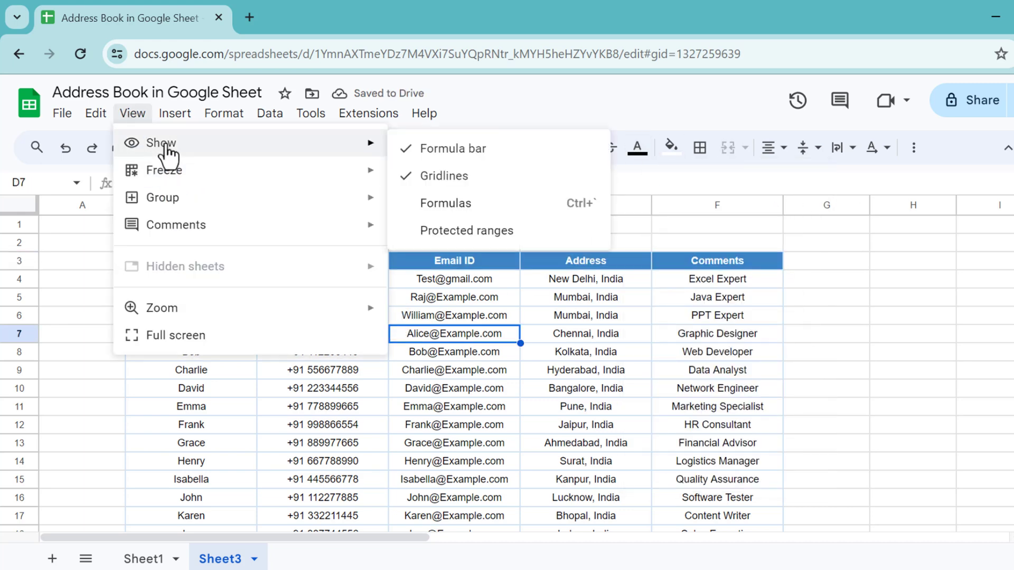
pyautogui.click(448, 178)
pyautogui.click(283, 283)
# Enter the heading 'S No.' in cell A3.
pyautogui.click(100, 264)
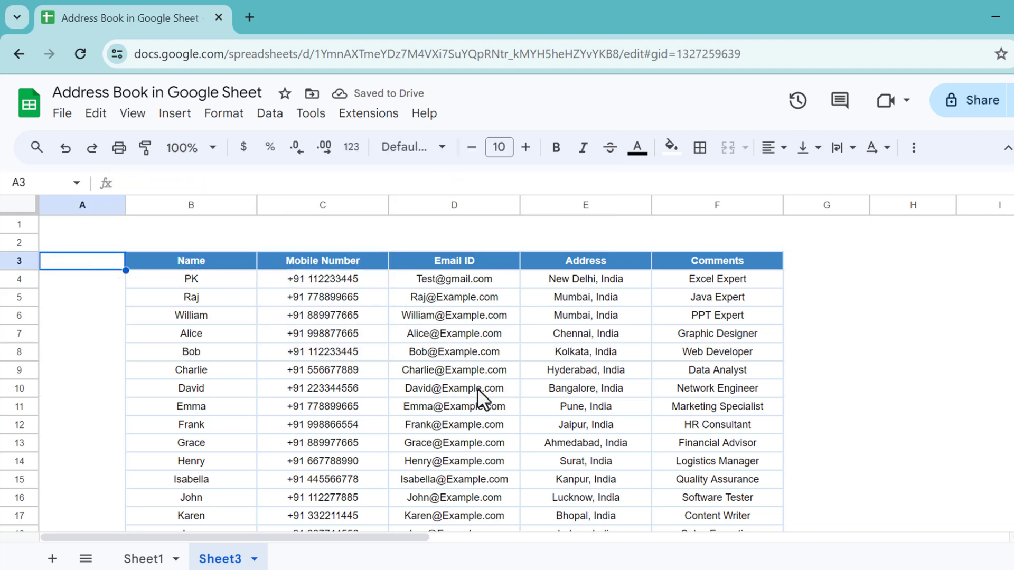
pyautogui.write('S.')
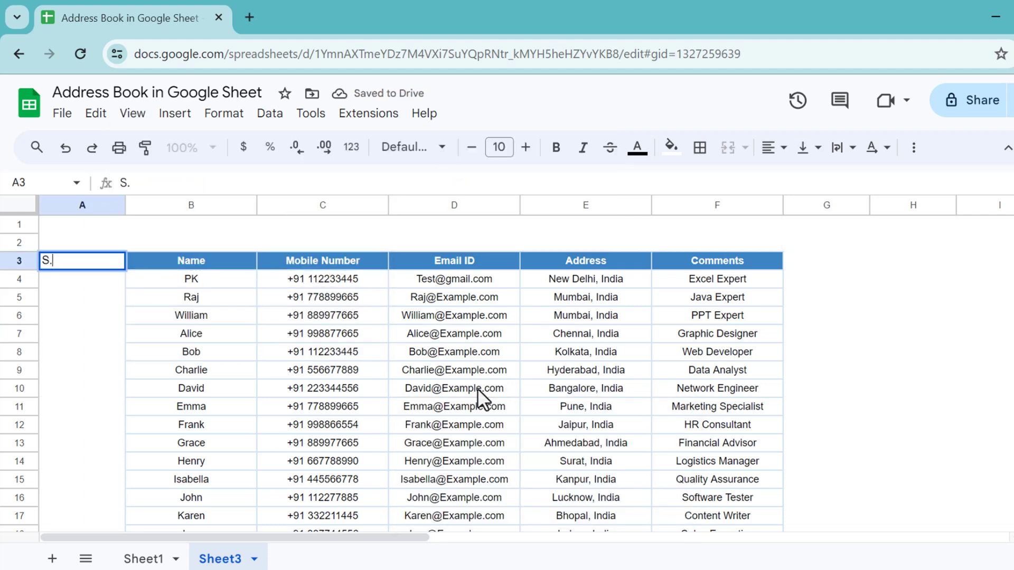
pyautogui.press('BackSpace')
pyautogui.write('No.')
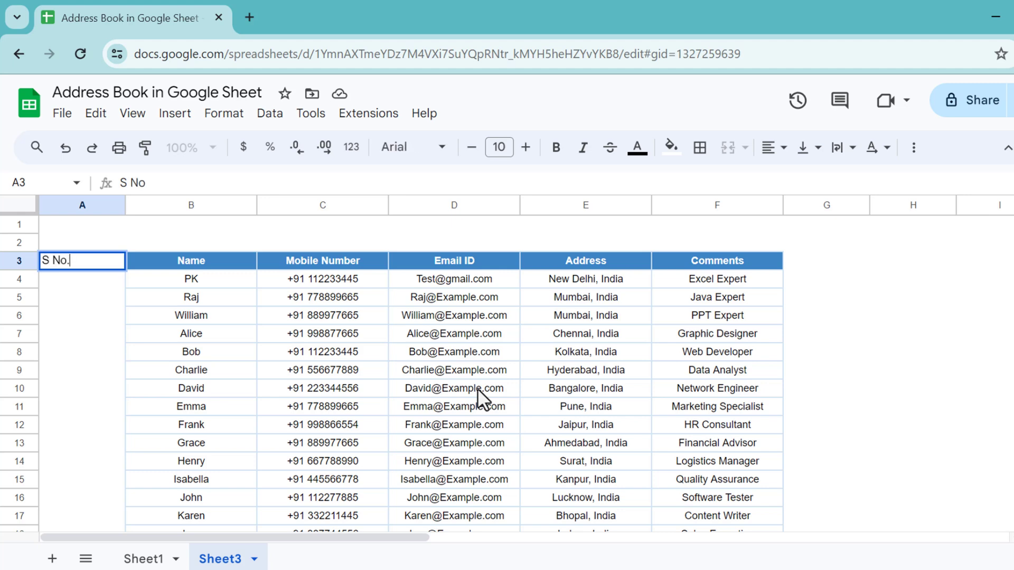
pyautogui.press('Return')
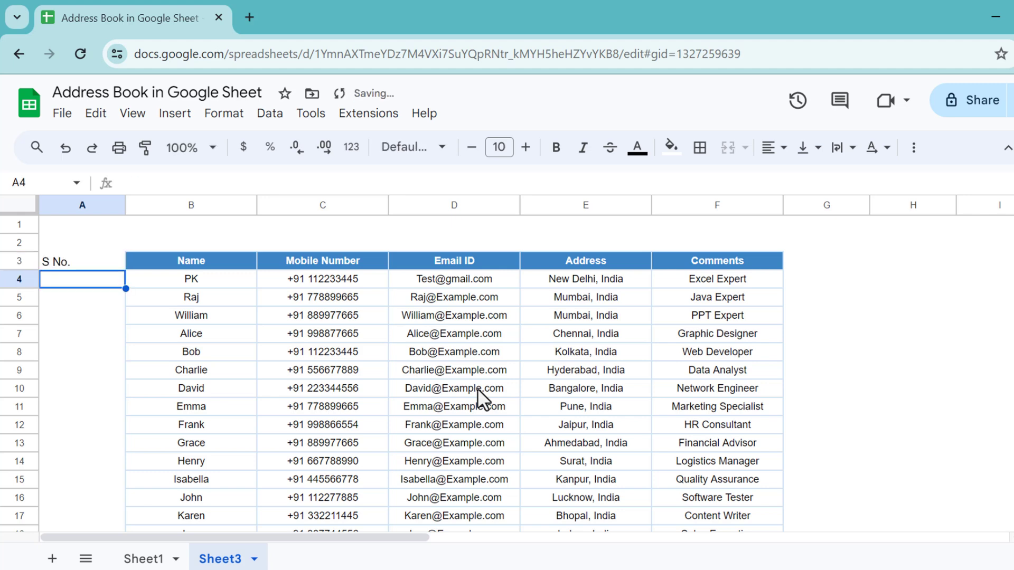
# Enter =SEQUENCE(COUNTA(B:B)-1) in A4 to number the contacts.
pyautogui.write('=seq')
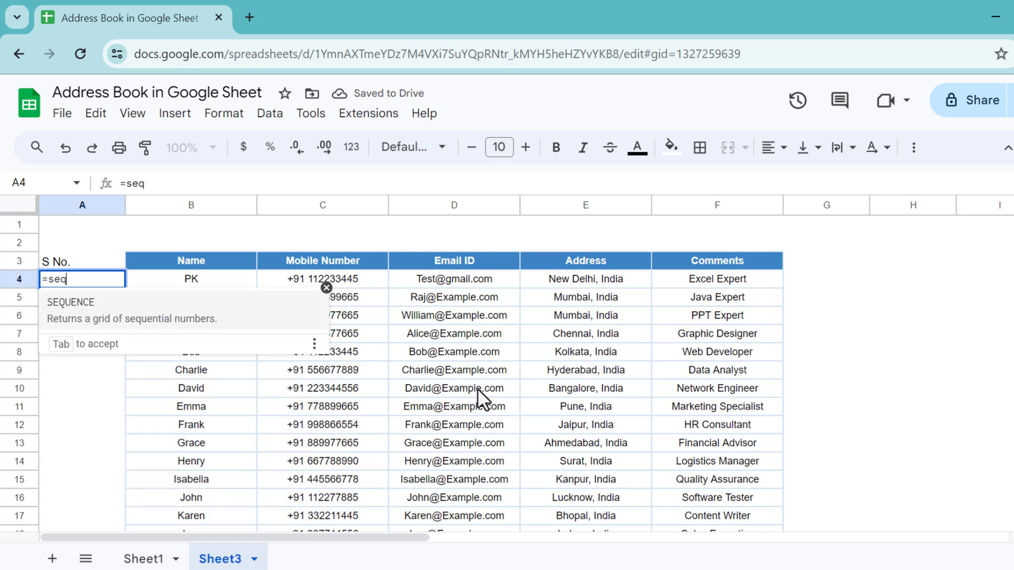
pyautogui.press('Tab')
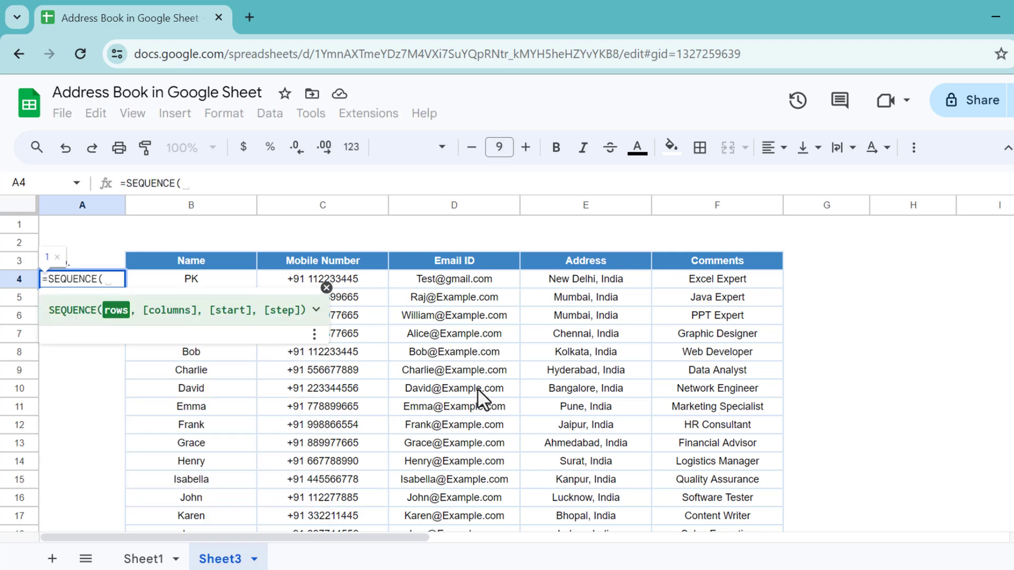
pyautogui.write('cou')
pyautogui.press('Down')
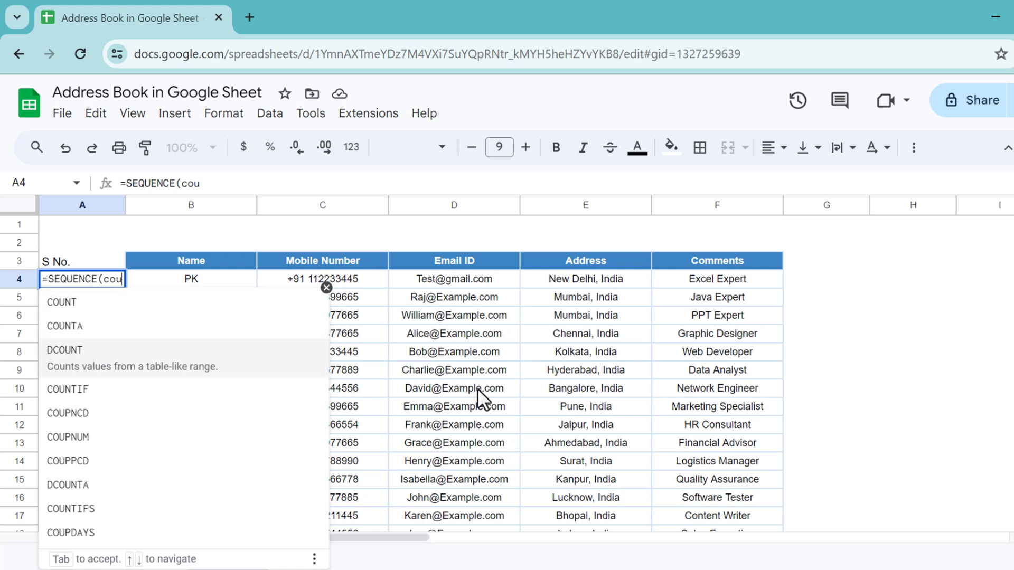
pyautogui.press('Up')
pyautogui.press('Tab')
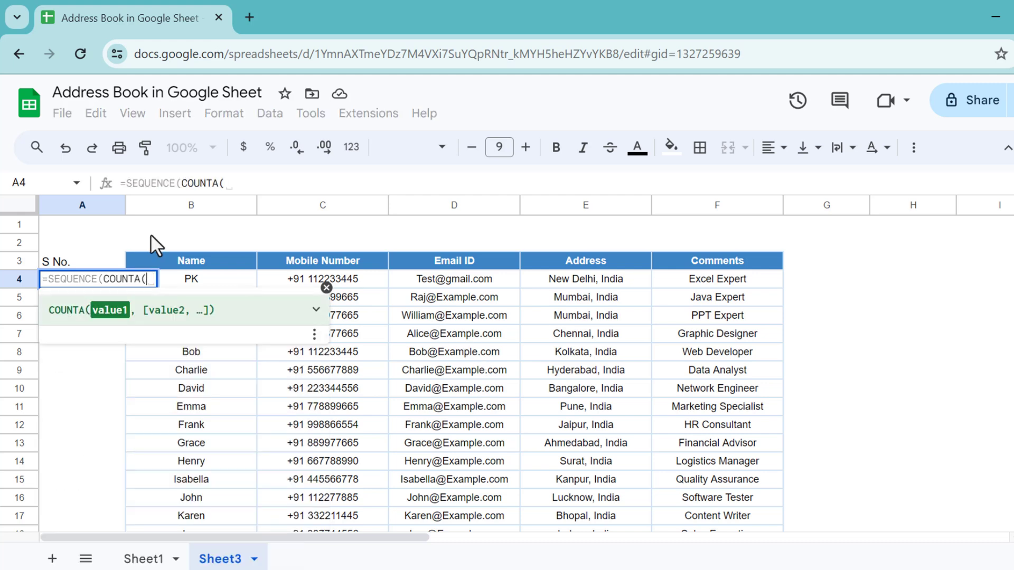
pyautogui.click(195, 204)
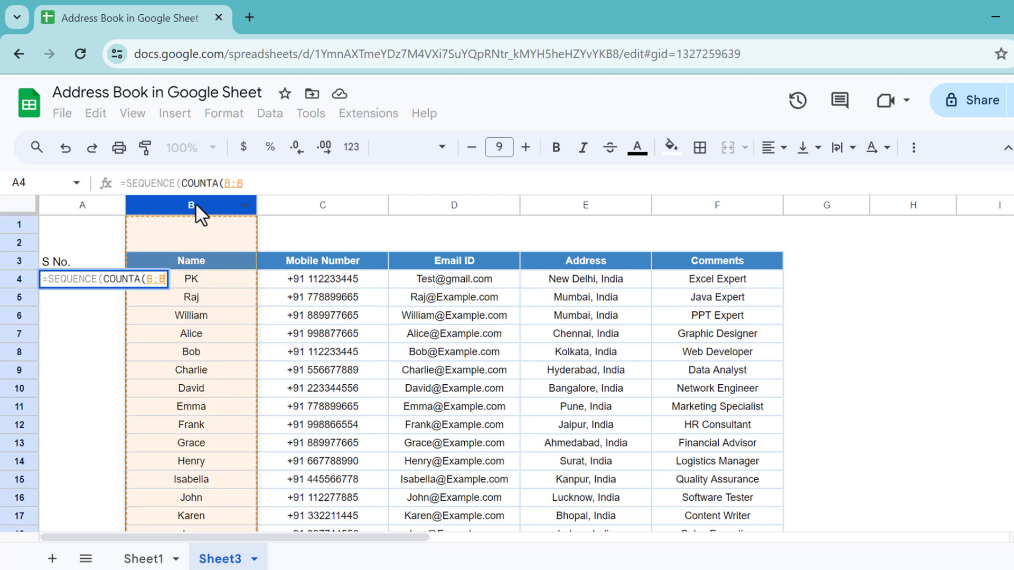
pyautogui.write(')')
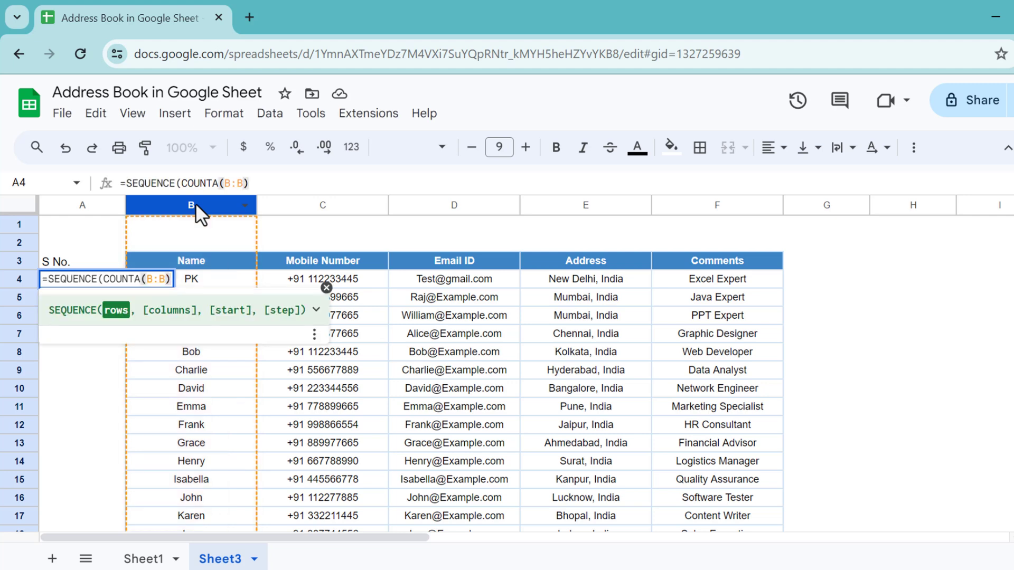
pyautogui.write('-1)')
pyautogui.press('Return')
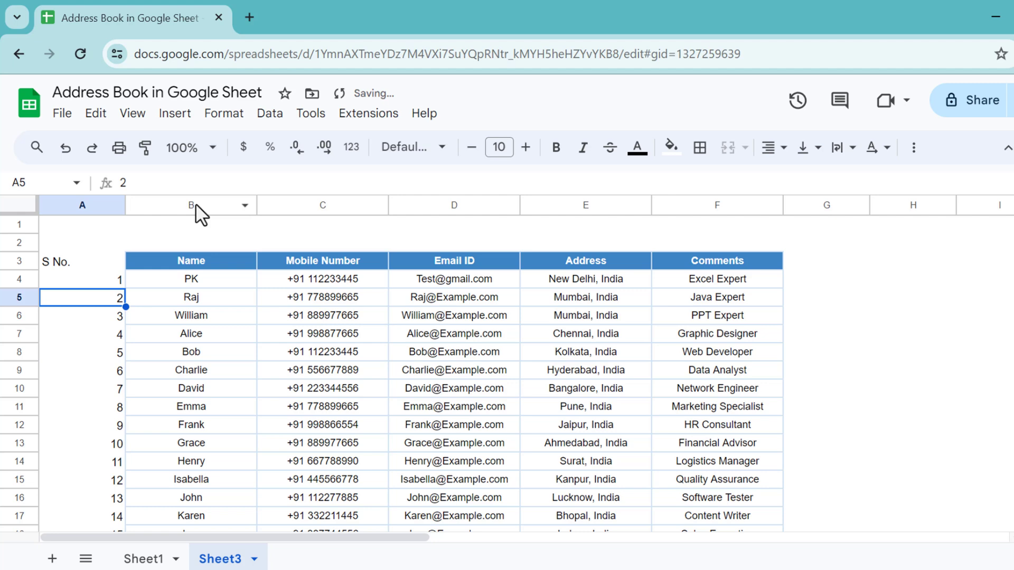
# Test the numbering by adding 'PK' in B19, then delete it.
pyautogui.press('Down')
pyautogui.press('Down')
pyautogui.press('Down')
pyautogui.press('Down')
pyautogui.press('Down')
pyautogui.press('Down')
pyautogui.press('Down')
pyautogui.press('Down')
pyautogui.press('Down')
pyautogui.press('Down')
pyautogui.press('Down')
pyautogui.press('Down')
pyautogui.press('Down')
pyautogui.press('Down')
pyautogui.press('Down')
pyautogui.press('Down')
pyautogui.press('Down')
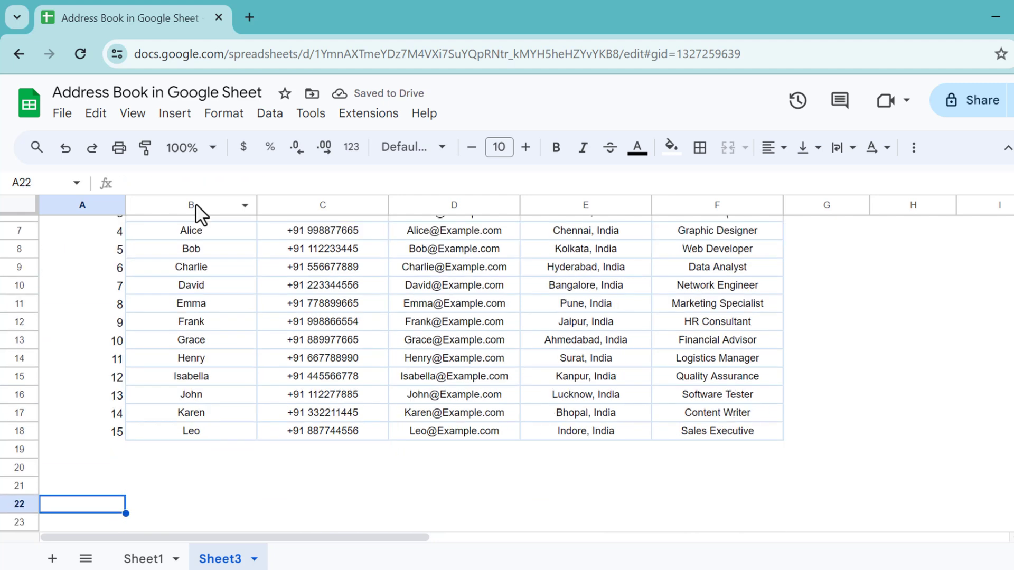
pyautogui.press('Up')
pyautogui.press('Up')
pyautogui.press('Up')
pyautogui.press('Up')
pyautogui.press('Up')
pyautogui.press('Up')
pyautogui.press('Down')
pyautogui.press('Down')
pyautogui.press('Right')
pyautogui.press('Down')
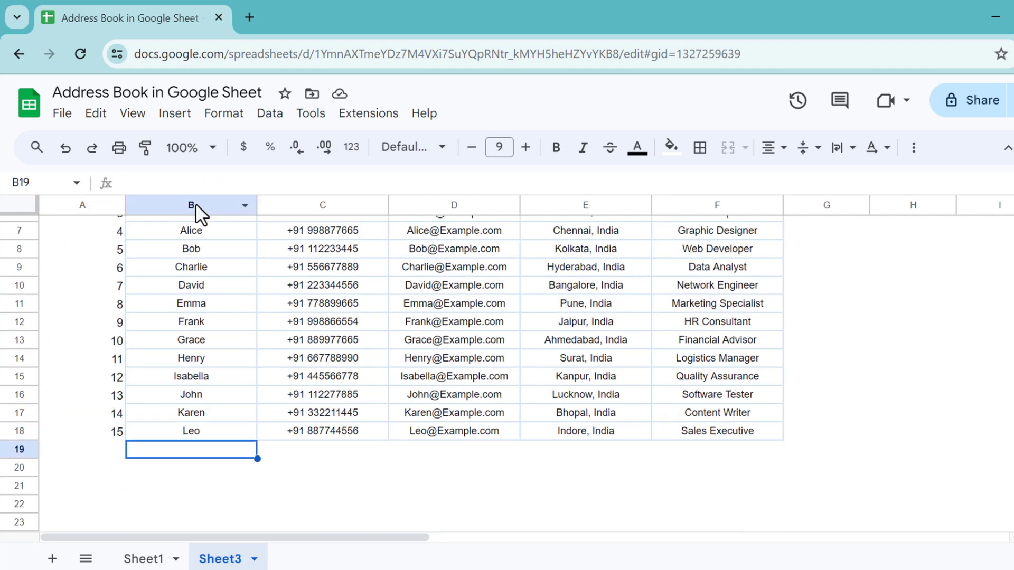
pyautogui.write('PK')
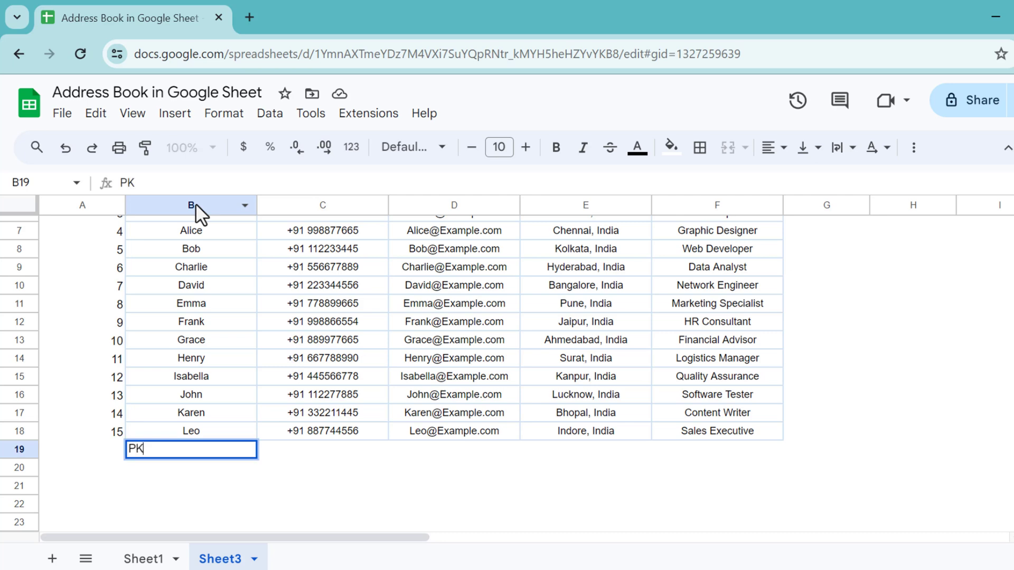
pyautogui.press('Return')
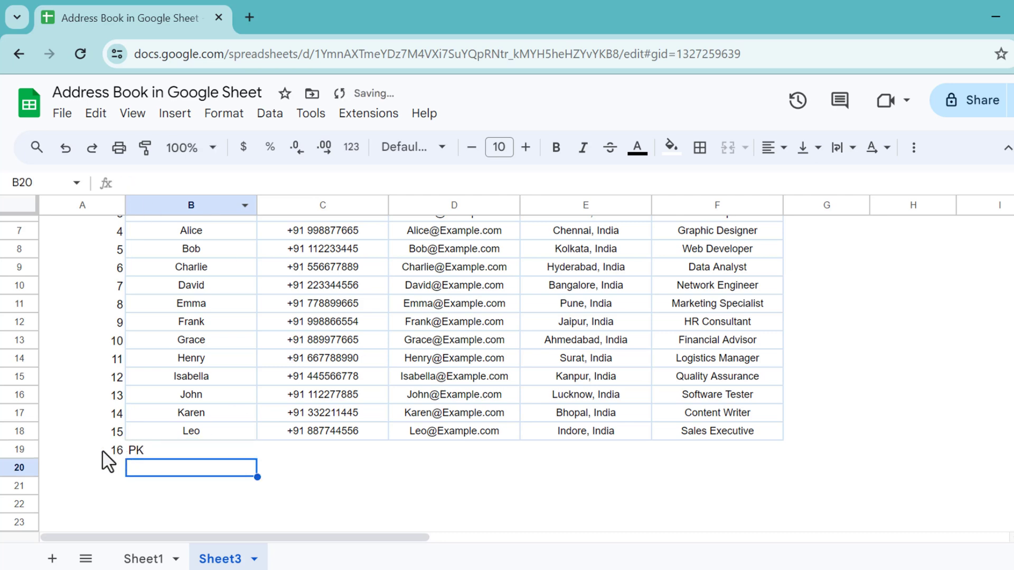
pyautogui.click(167, 450)
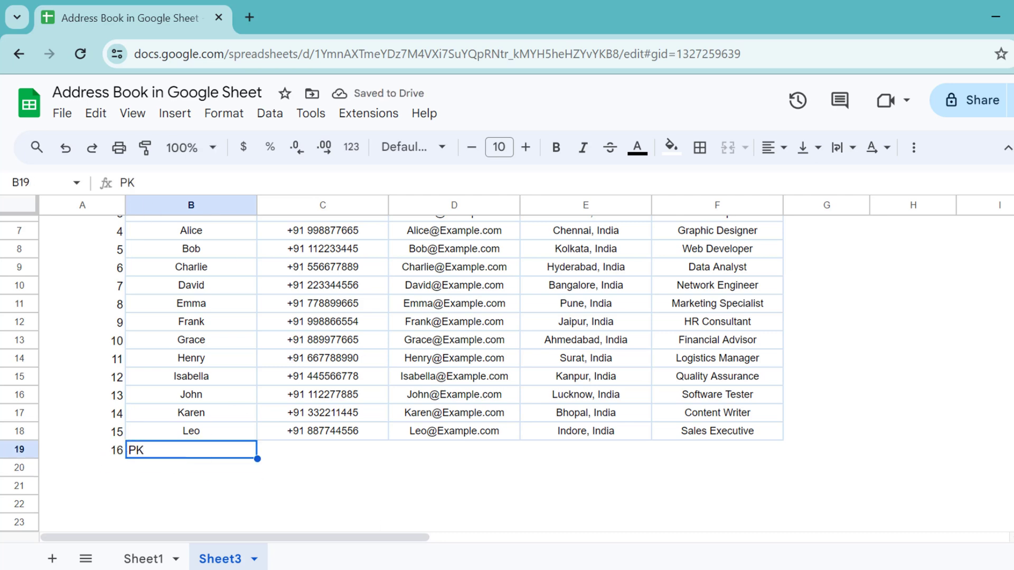
pyautogui.press('Delete')
pyautogui.press('Up')
pyautogui.press('Up')
pyautogui.press('Up')
pyautogui.press('Up')
pyautogui.press('Up')
pyautogui.press('Up')
pyautogui.press('Up')
pyautogui.press('Up')
pyautogui.press('Up')
pyautogui.press('Up')
pyautogui.press('Up')
pyautogui.press('Up')
pyautogui.press('Up')
pyautogui.press('Up')
pyautogui.press('Up')
pyautogui.press('Up')
pyautogui.press('Up')
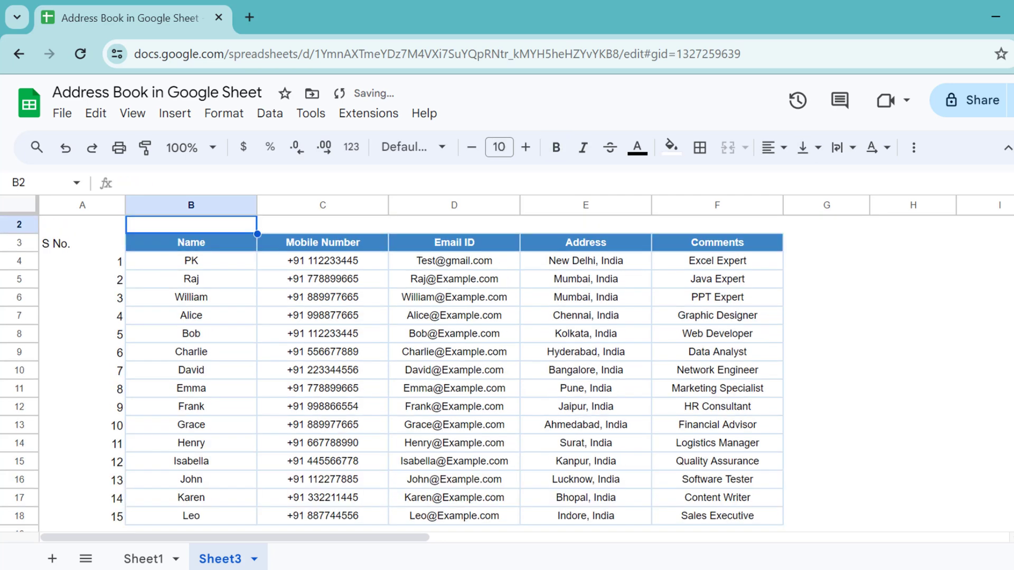
# Paint the Name column's formatting onto the serial number column.
pyautogui.press('Down')
pyautogui.hotkey('ctrl', 'shift', 'Down')
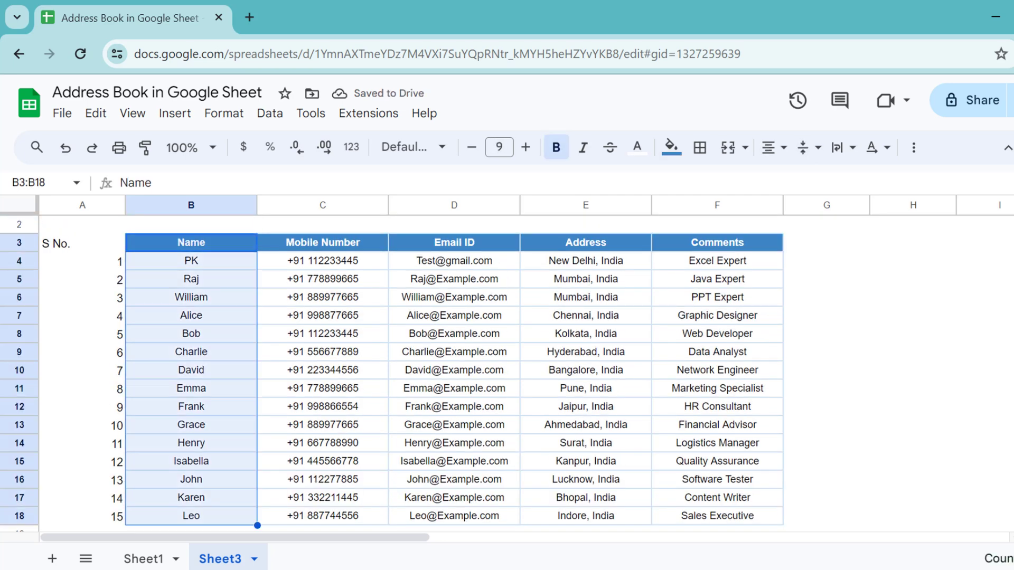
pyautogui.click(144, 147)
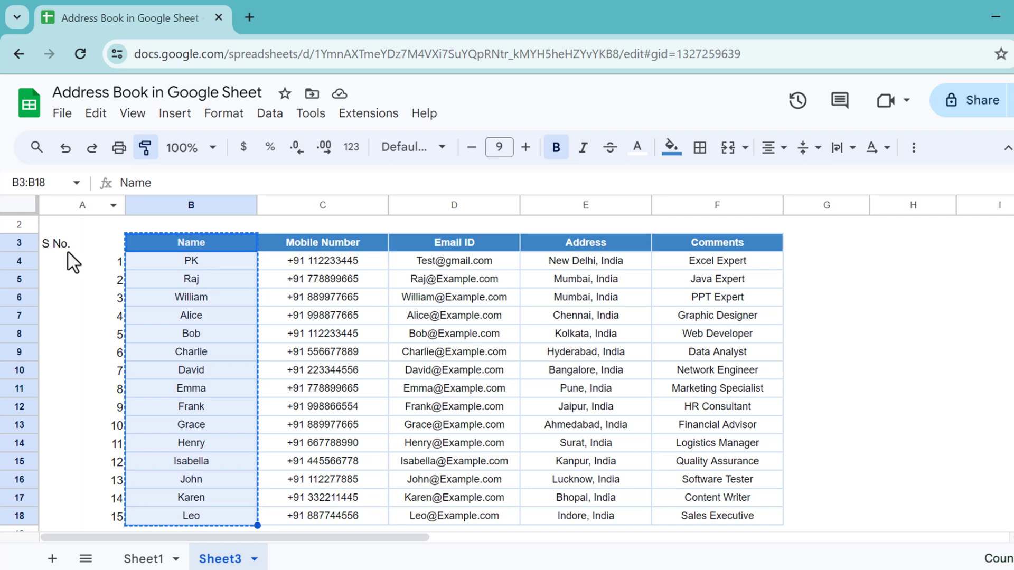
pyautogui.click(82, 243)
pyautogui.click(199, 278)
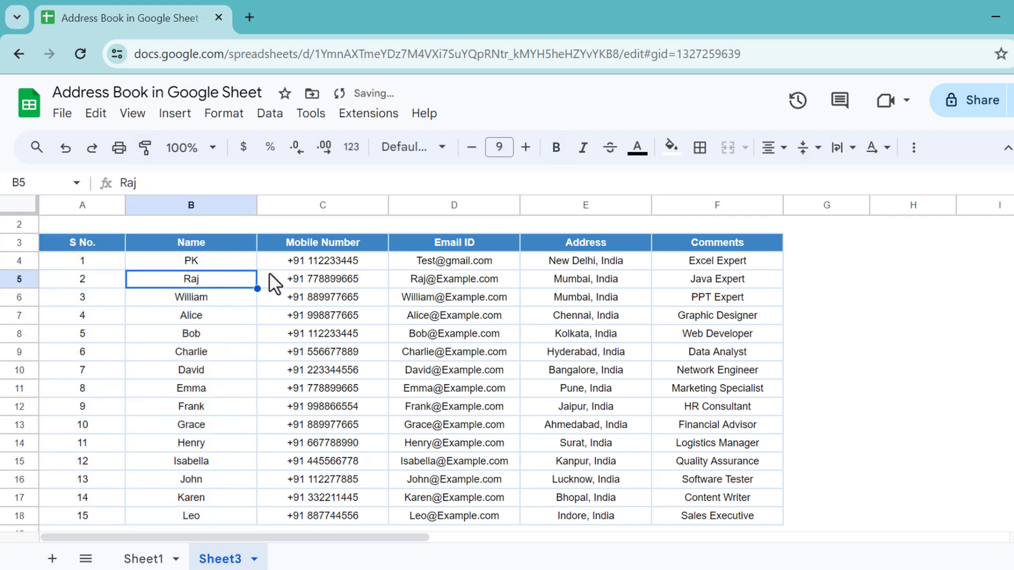
# Paint the Comments column's formatting onto columns G and H.
pyautogui.click(761, 241)
pyautogui.press('Right')
pyautogui.press('Right')
pyautogui.press('Right')
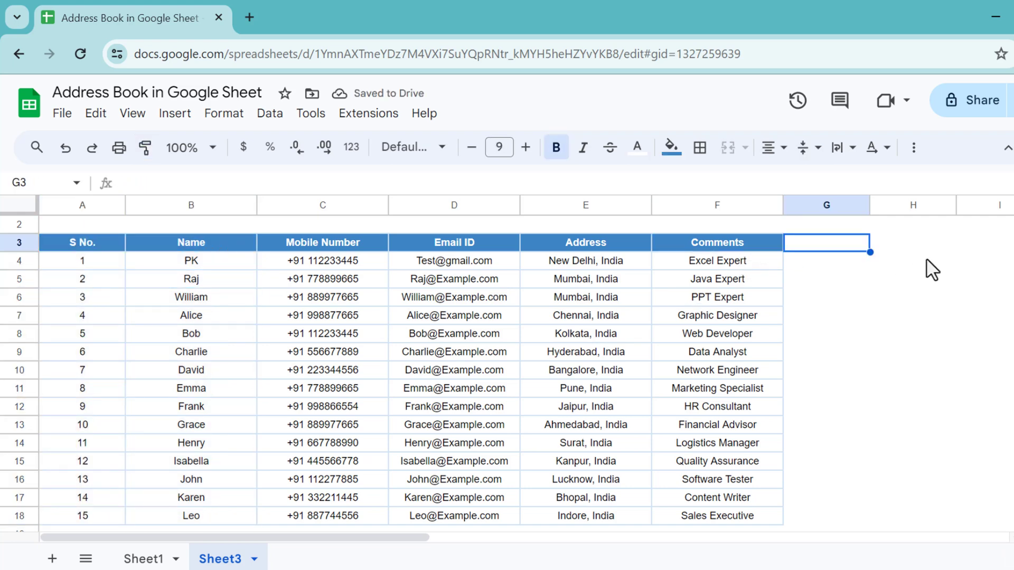
pyautogui.press('Left')
pyautogui.press('Left')
pyautogui.press('Left')
pyautogui.hotkey('ctrl', 'shift', 'Down')
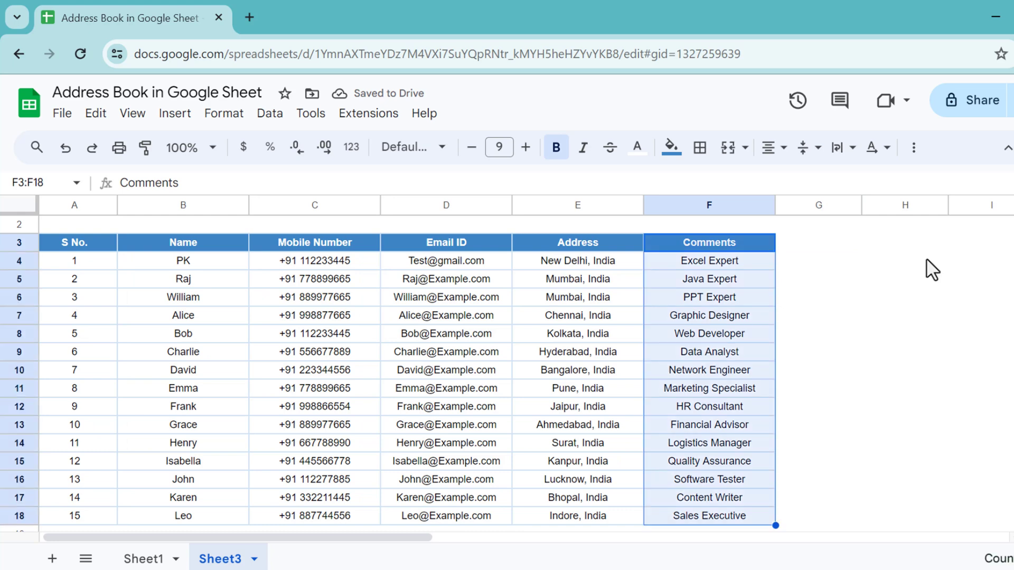
pyautogui.click(145, 148)
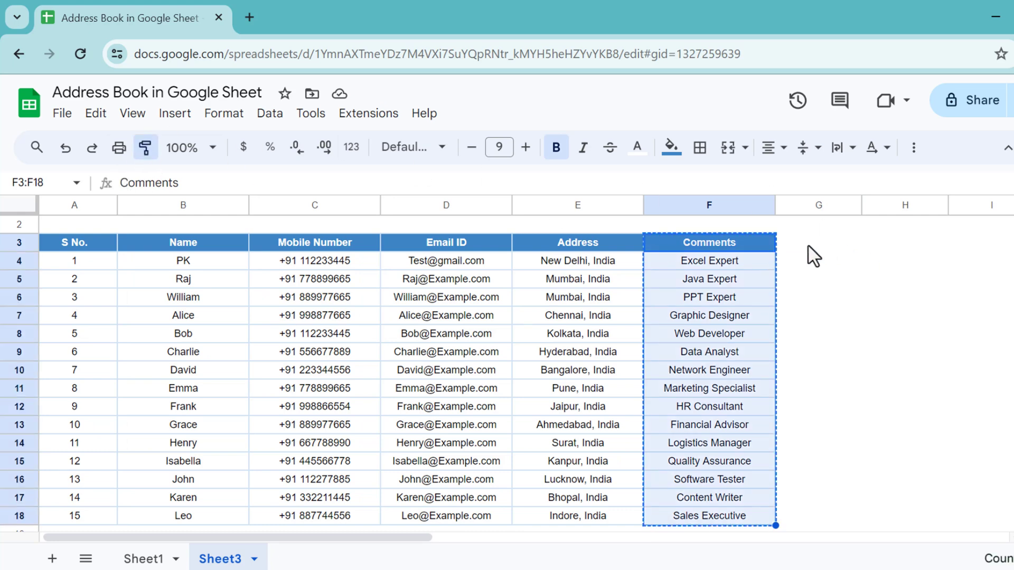
pyautogui.click(837, 247)
pyautogui.moveTo(842, 258); pyautogui.dragTo(913, 249)
# Add the headers 'WhatsApp' in G3 and 'Email' in H3.
pyautogui.click(843, 266)
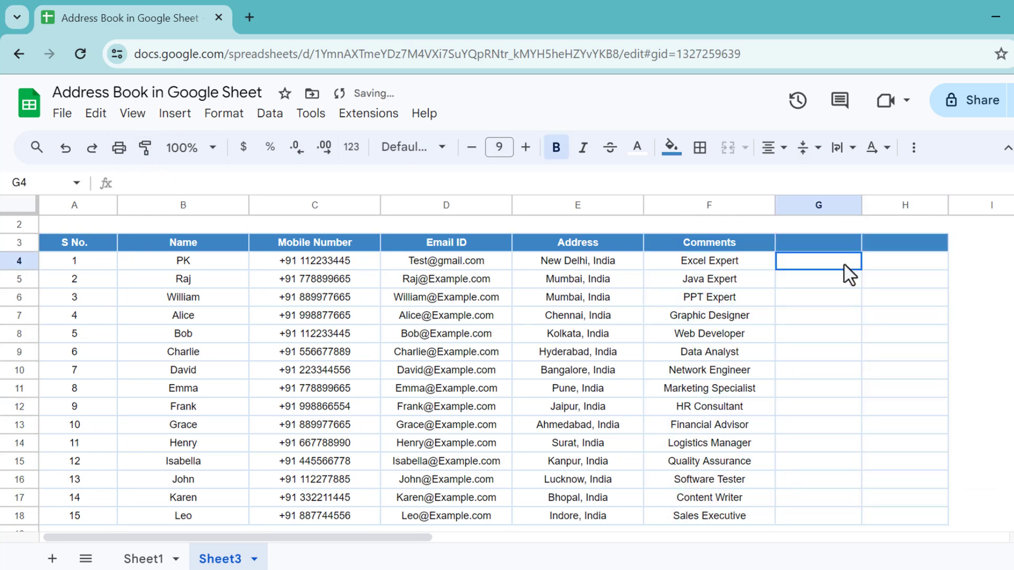
pyautogui.press('Up')
pyautogui.write('Wha')
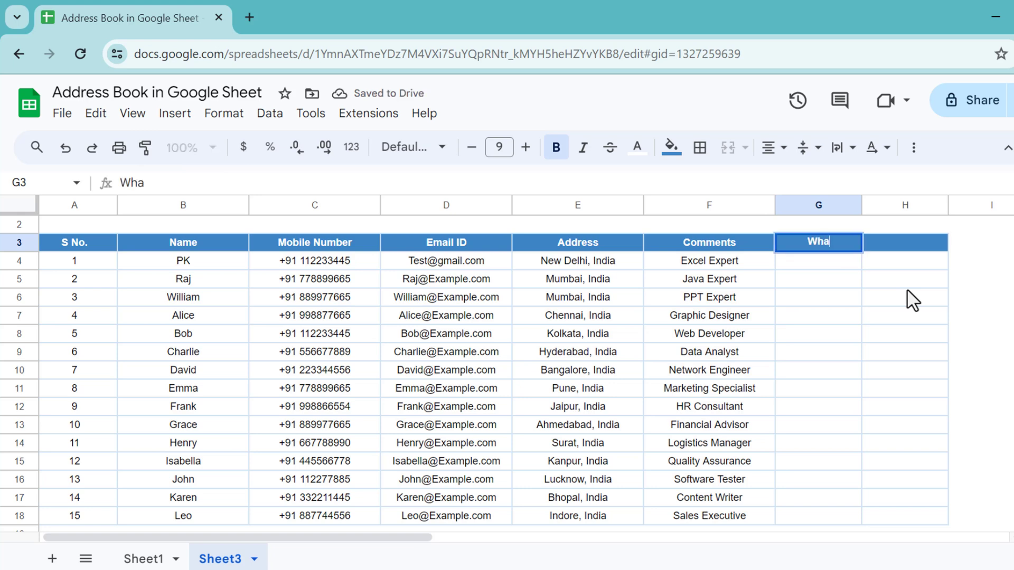
pyautogui.write('tsApp')
pyautogui.press('Tab')
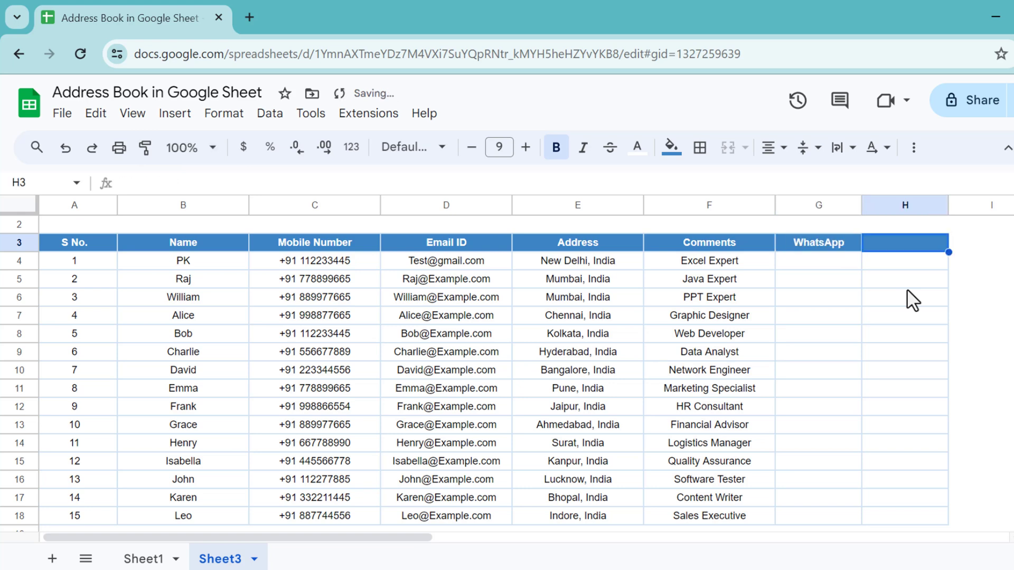
pyautogui.write('Email')
pyautogui.press('Return')
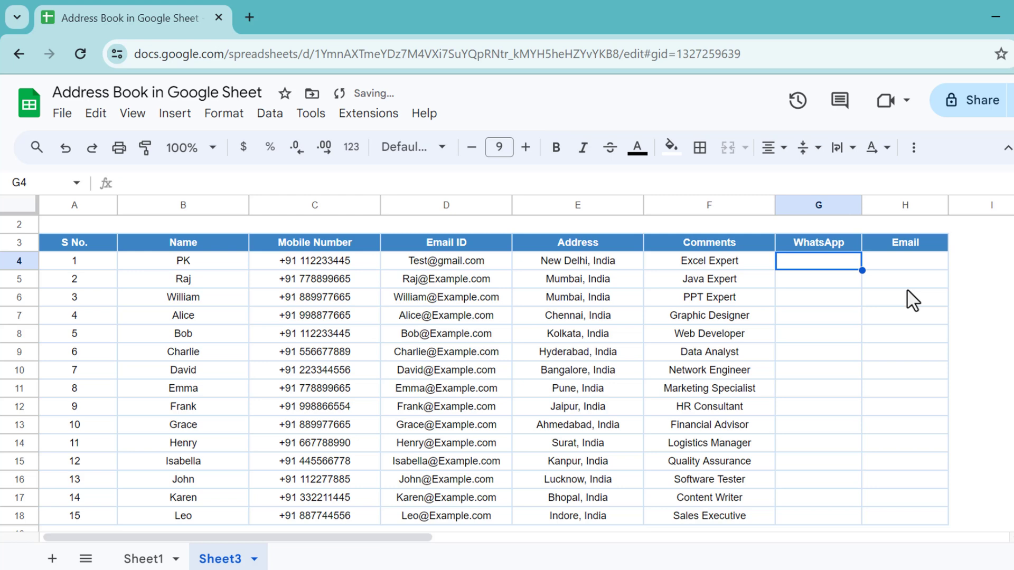
# Select row 1 across the table's width.
pyautogui.press('Up')
pyautogui.press('Up')
pyautogui.press('Up')
pyautogui.press('Home')
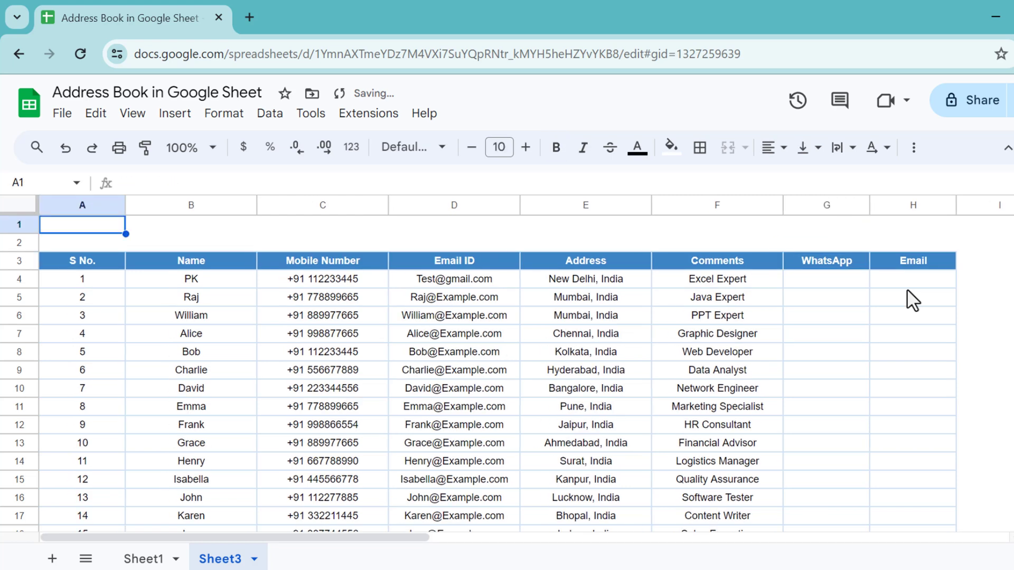
pyautogui.hotkey('shift', 'Right')
pyautogui.hotkey('shift', 'Right')
pyautogui.hotkey('shift', 'Right')
pyautogui.hotkey('shift', 'Right')
pyautogui.hotkey('shift', 'Right')
pyautogui.hotkey('shift', 'Right')
pyautogui.hotkey('shift', 'Right')
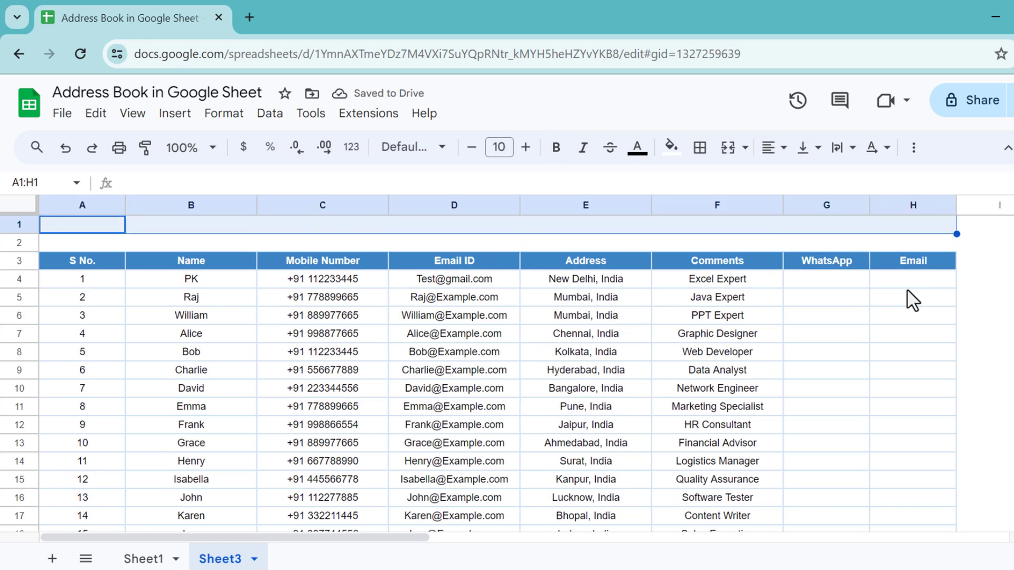
# Make row 1 taller and merge A1:H1 with dark blue fill and bold white 13pt text.
pyautogui.moveTo(21, 232); pyautogui.dragTo(21, 242)
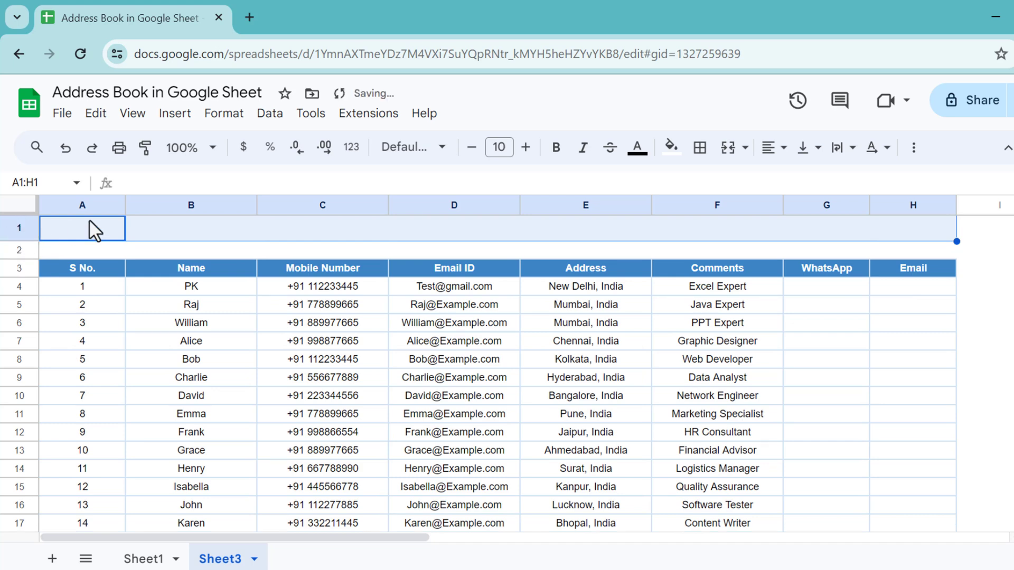
pyautogui.click(727, 155)
pyautogui.click(671, 153)
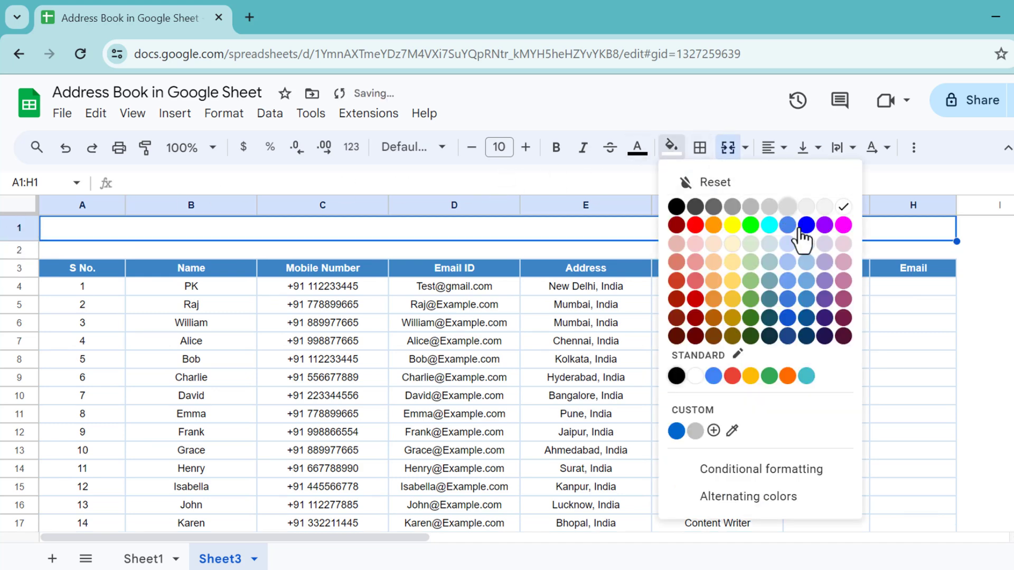
pyautogui.click(806, 324)
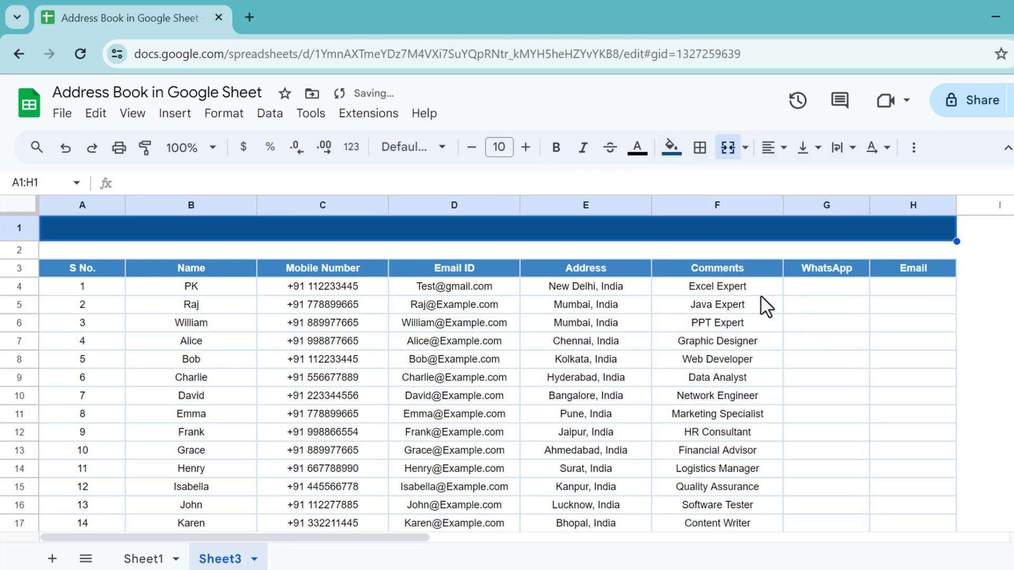
pyautogui.click(637, 150)
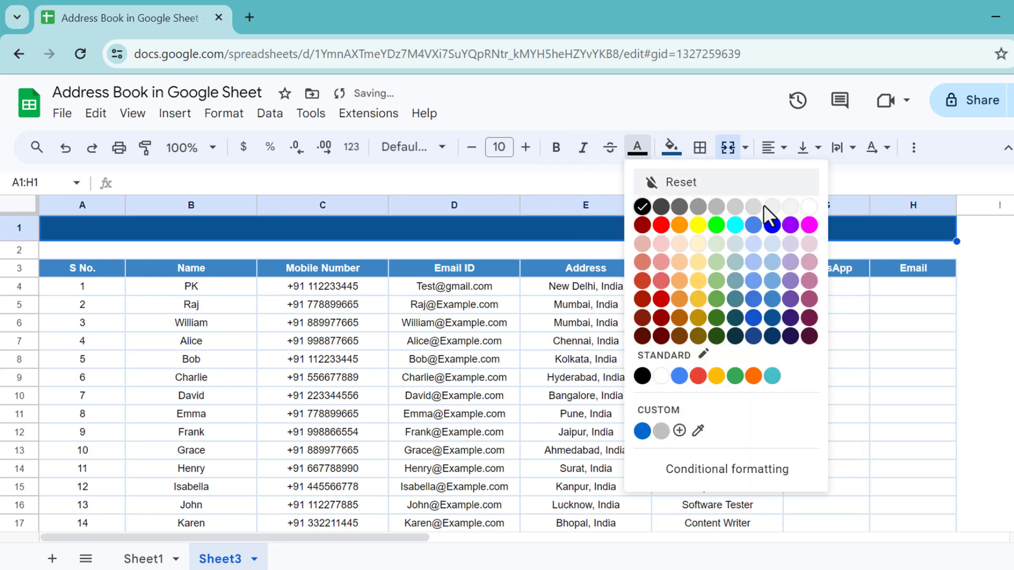
pyautogui.click(809, 207)
pyautogui.click(556, 149)
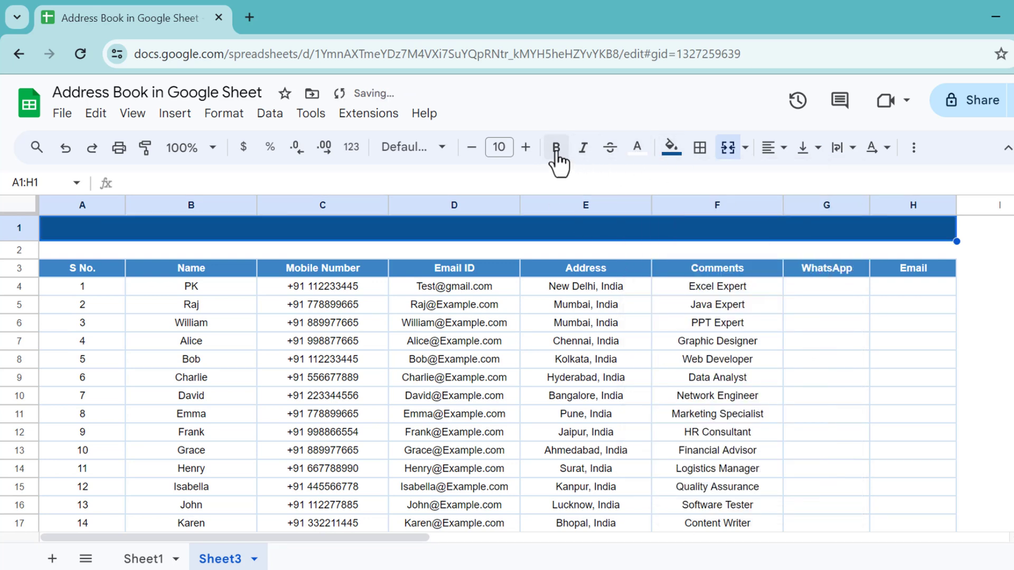
pyautogui.click(526, 148)
pyautogui.click(525, 148)
pyautogui.click(525, 147)
# Type the title 'Address Book' and centre it in the merged cell.
pyautogui.doubleClick(502, 232)
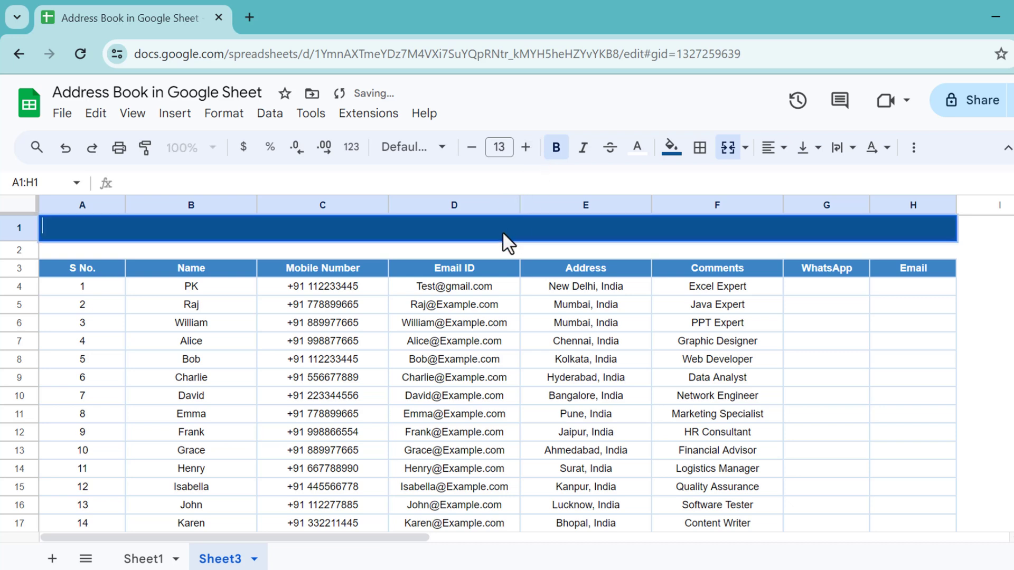
pyautogui.write('Address Book')
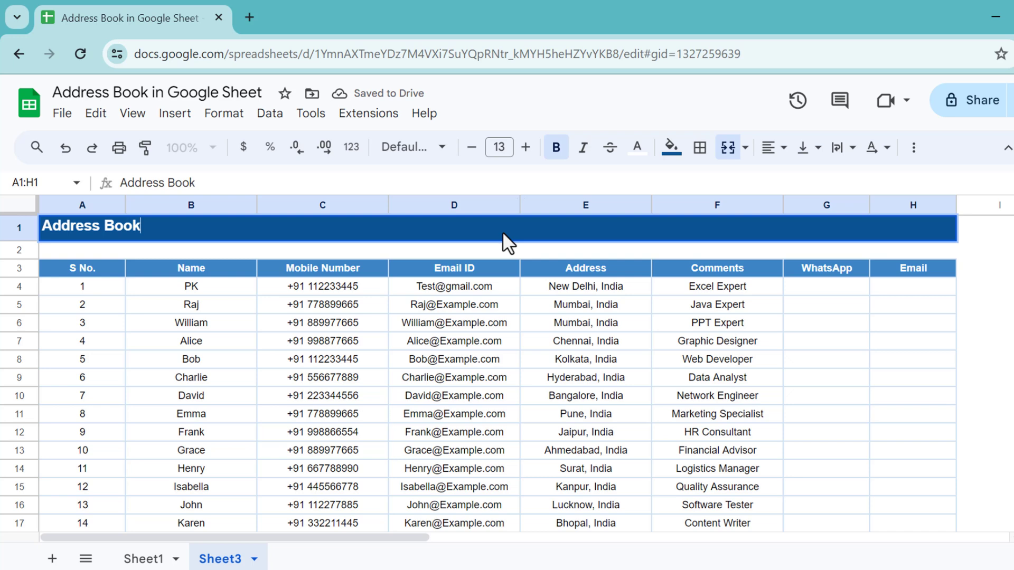
pyautogui.press('Return')
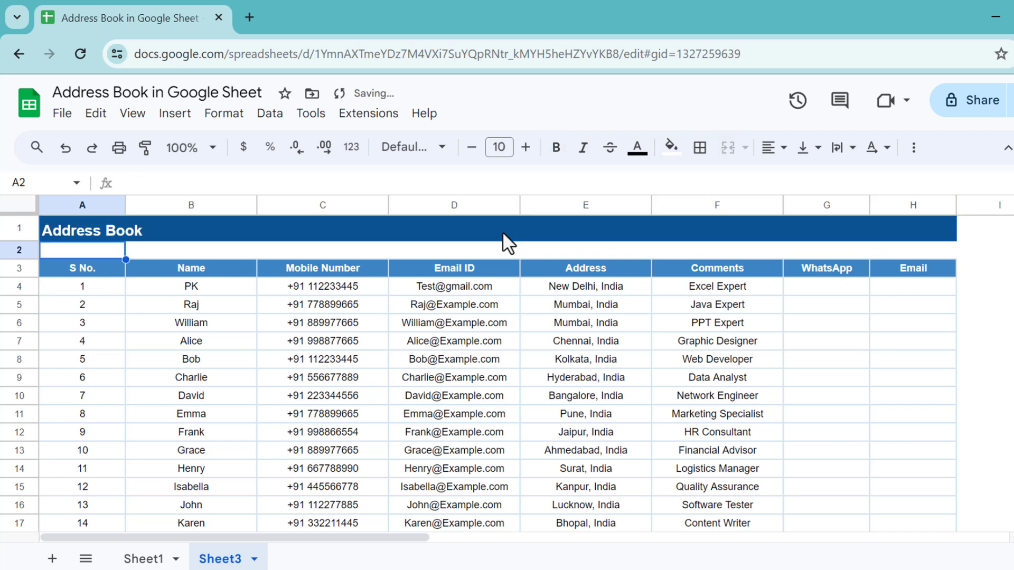
pyautogui.click(502, 231)
pyautogui.click(775, 148)
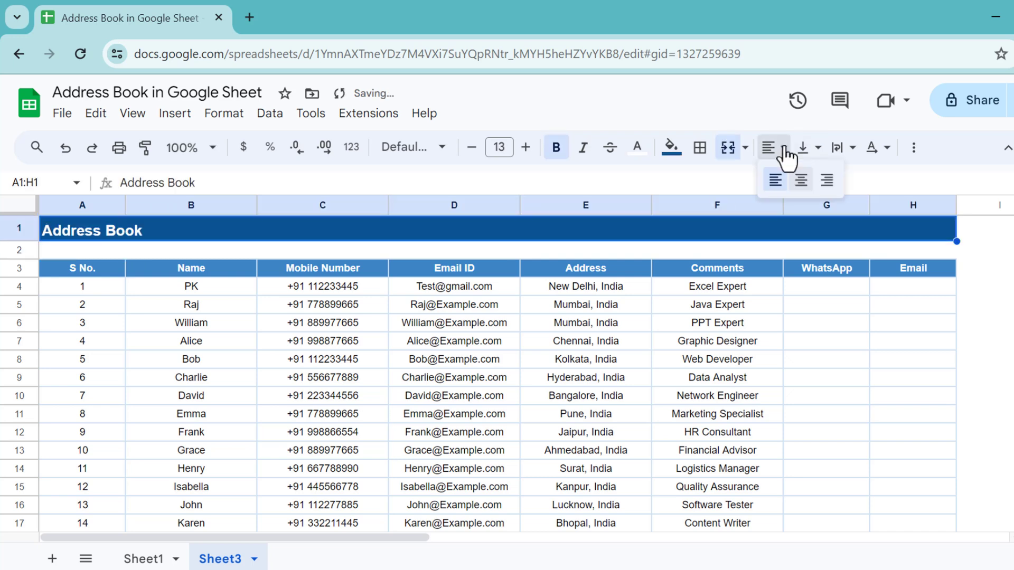
pyautogui.click(801, 176)
pyautogui.click(566, 291)
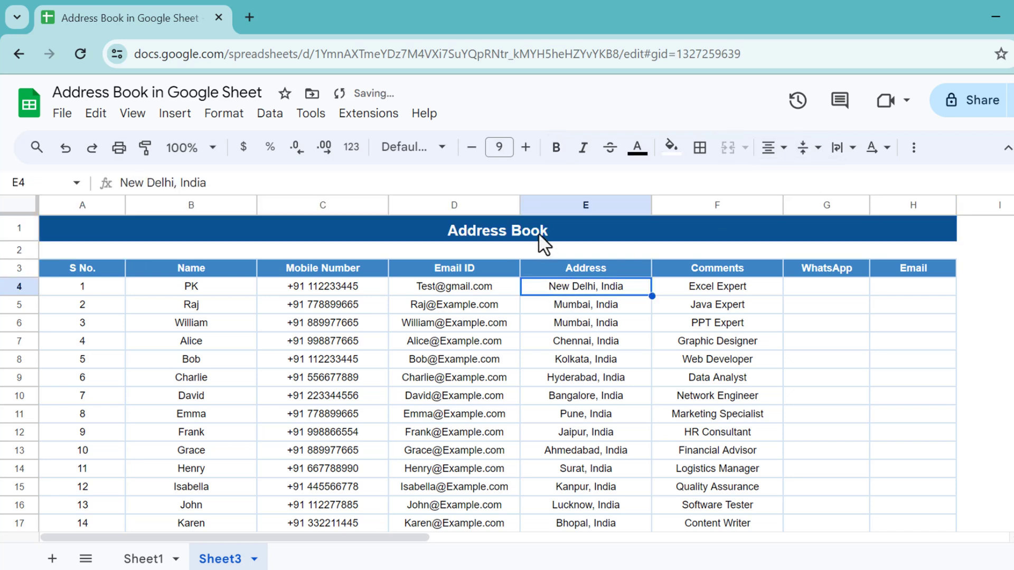
# Copy row 18's bordered formatting onto rows 19–35 with Paste special, format only.
pyautogui.scroll(-5, 457, 356)
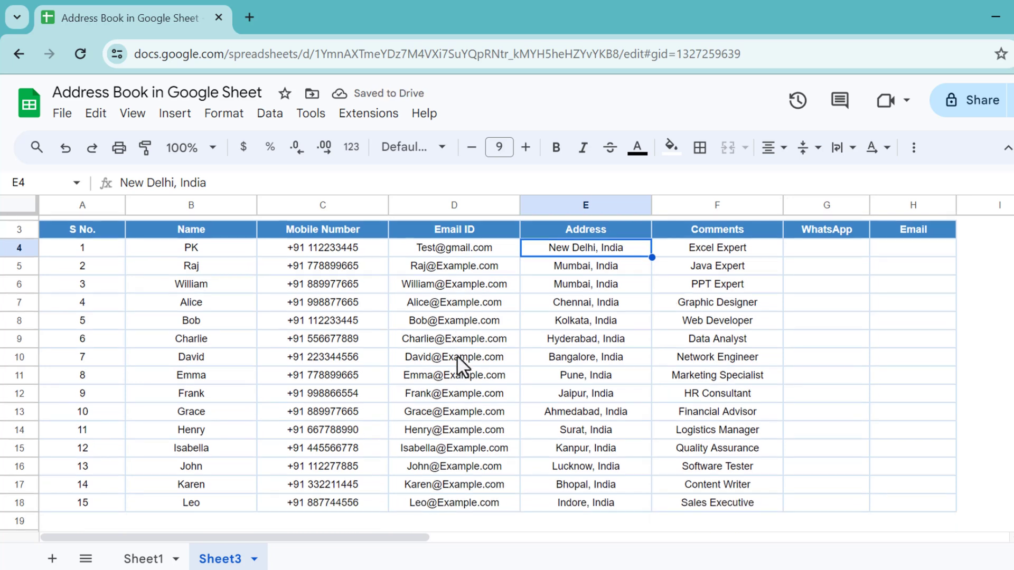
pyautogui.click(88, 381)
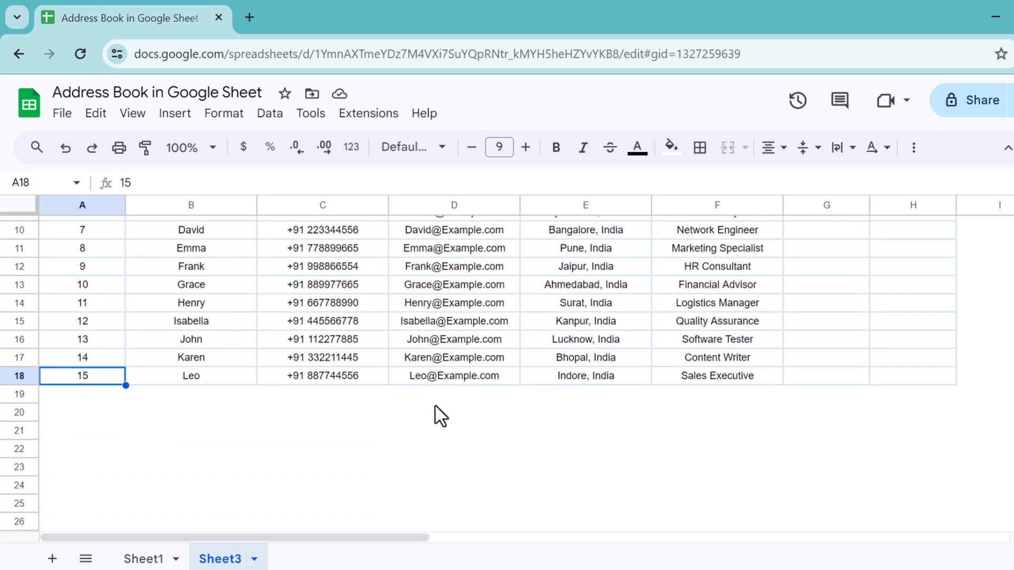
pyautogui.hotkey('shift', 'Right')
pyautogui.hotkey('shift', 'Right')
pyautogui.hotkey('shift', 'Right')
pyautogui.hotkey('shift', 'Right')
pyautogui.hotkey('shift', 'Right')
pyautogui.hotkey('shift', 'Right')
pyautogui.hotkey('shift', 'Right')
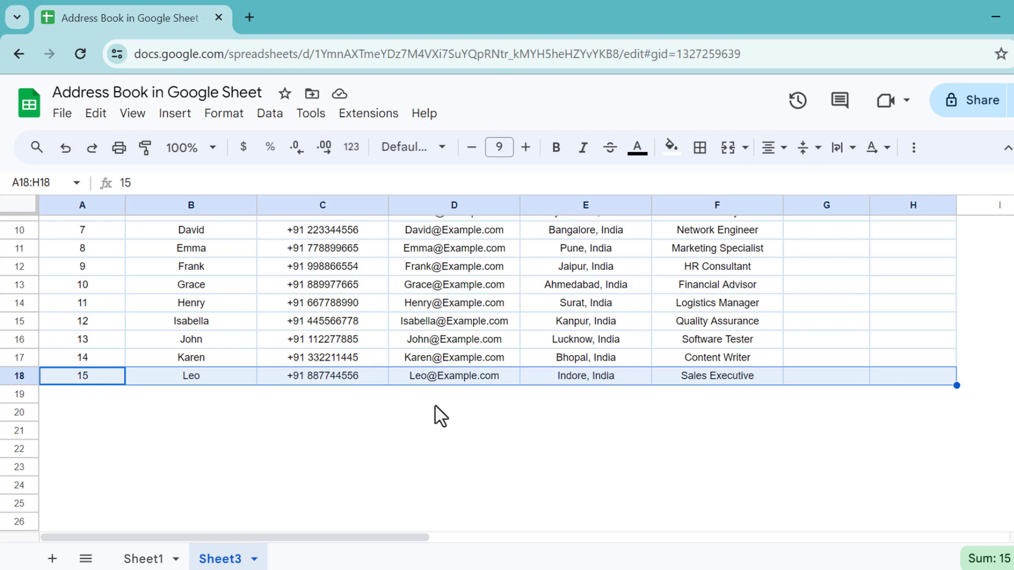
pyautogui.hotkey('ctrl', 'c')
pyautogui.hotkey('shift', 'Down')
pyautogui.hotkey('shift', 'Down')
pyautogui.hotkey('shift', 'Down')
pyautogui.hotkey('shift', 'Down')
pyautogui.hotkey('shift', 'Down')
pyautogui.hotkey('shift', 'Down')
pyautogui.hotkey('shift', 'Down')
pyautogui.hotkey('shift', 'Down')
pyautogui.hotkey('shift', 'Down')
pyautogui.hotkey('shift', 'Down')
pyautogui.hotkey('shift', 'Down')
pyautogui.hotkey('shift', 'Down')
pyautogui.hotkey('shift', 'Down')
pyautogui.hotkey('shift', 'Down')
pyautogui.hotkey('shift', 'Down')
pyautogui.hotkey('shift', 'Down')
pyautogui.hotkey('shift', 'Down')
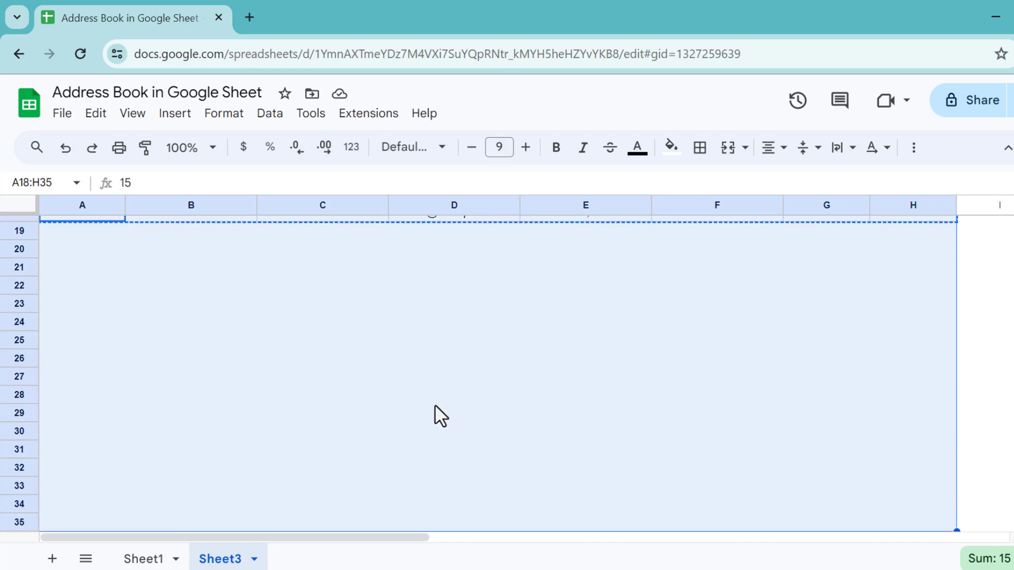
pyautogui.hotkey('alt', 'e')
pyautogui.press('s')
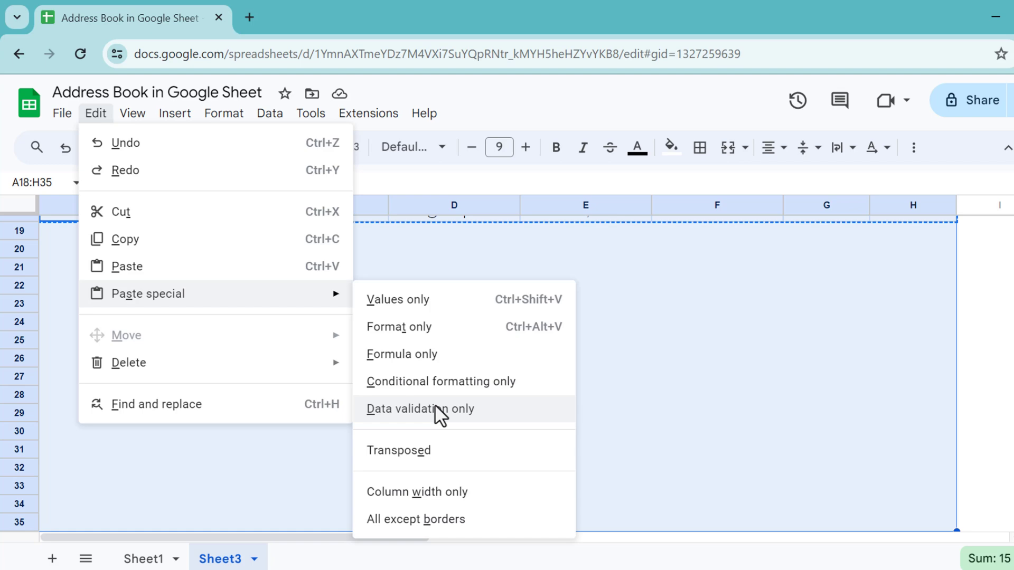
pyautogui.click(432, 332)
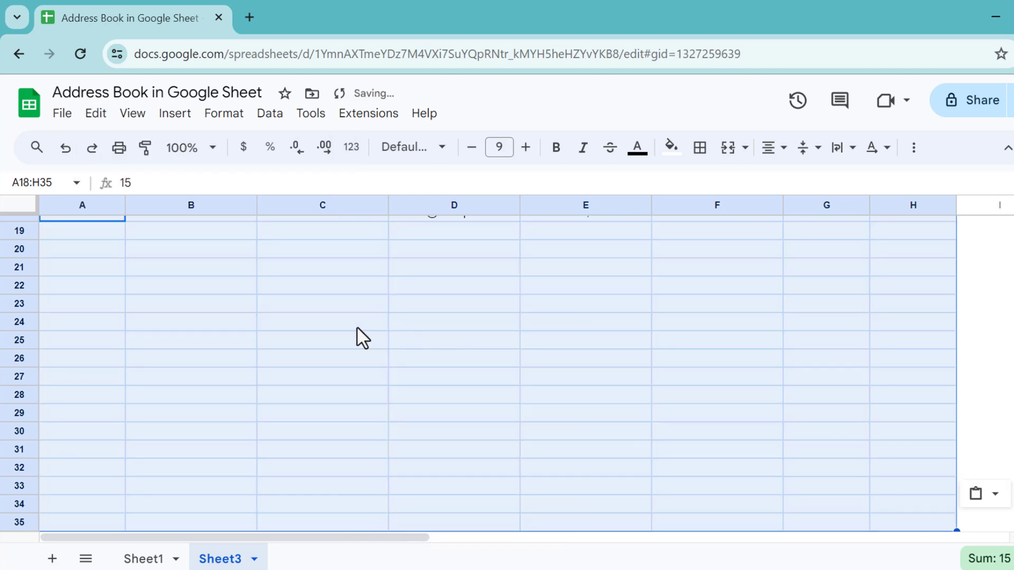
pyautogui.click(355, 307)
pyautogui.press('Up')
pyautogui.press('Up')
pyautogui.press('Up')
pyautogui.press('Up')
pyautogui.press('Up')
pyautogui.press('Up')
pyautogui.press('Up')
pyautogui.press('Up')
pyautogui.press('Up')
pyautogui.press('Up')
pyautogui.press('Up')
pyautogui.press('Up')
pyautogui.press('Up')
pyautogui.press('Up')
pyautogui.press('Up')
pyautogui.press('Up')
pyautogui.press('Up')
pyautogui.press('Up')
pyautogui.press('Up')
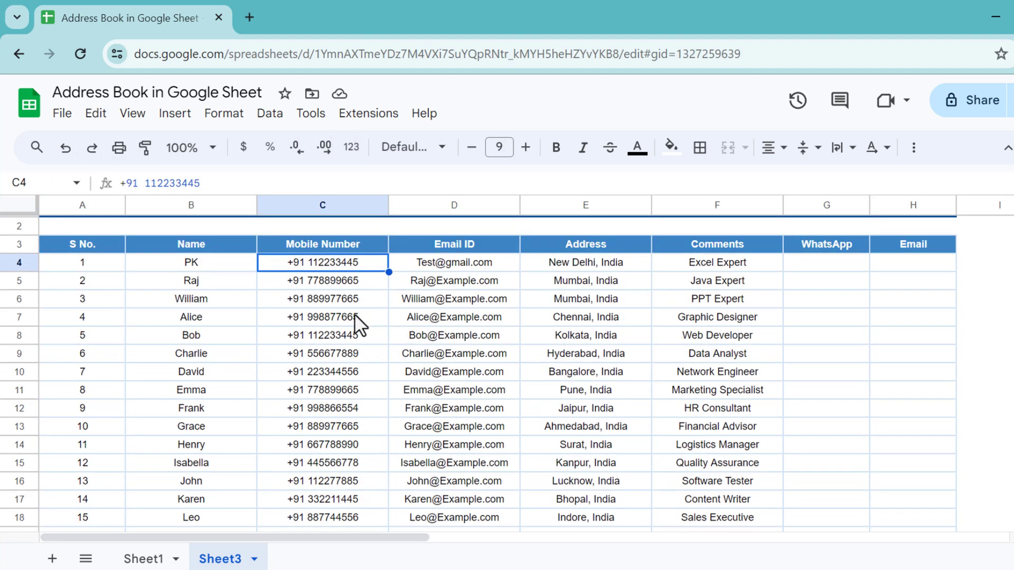
pyautogui.scroll(-5, 353, 314)
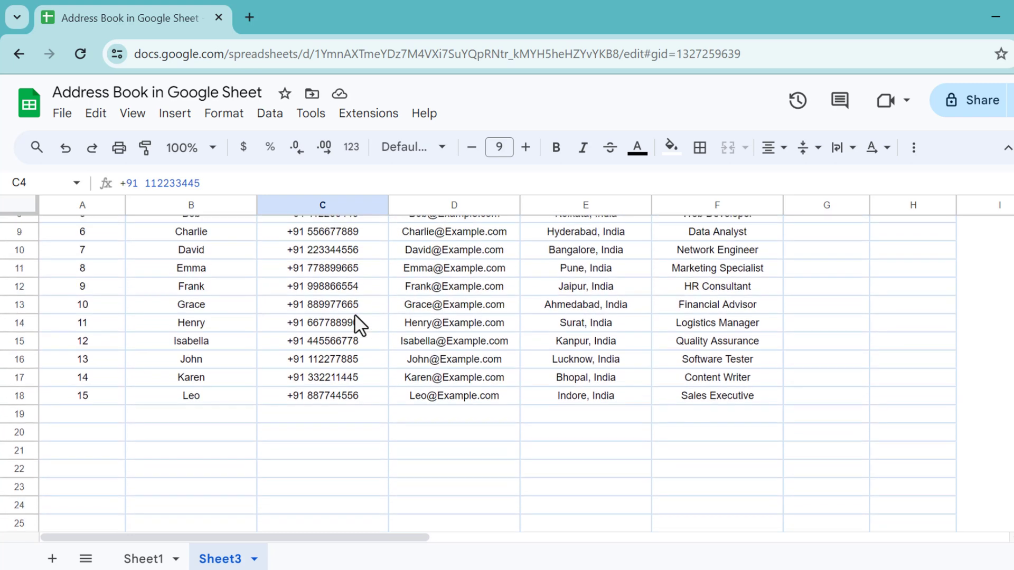
# Freeze rows 1–3 so the Address Book title and column headers stay fixed.
pyautogui.scroll(5, 353, 314)
pyautogui.press('Up')
pyautogui.press('Left')
pyautogui.press('Left')
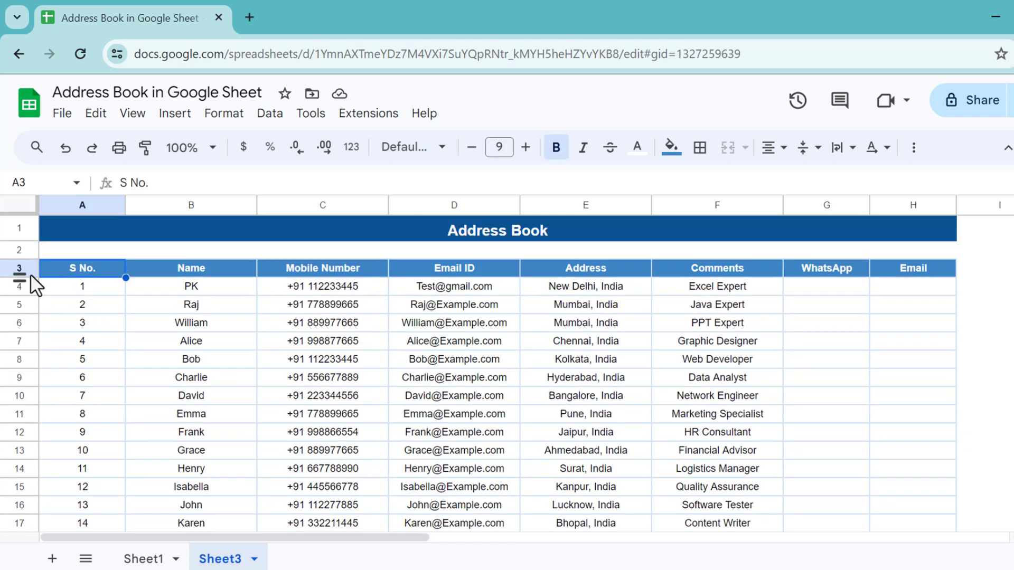
pyautogui.click(94, 287)
pyautogui.click(79, 267)
pyautogui.click(157, 117)
pyautogui.moveTo(136, 118)
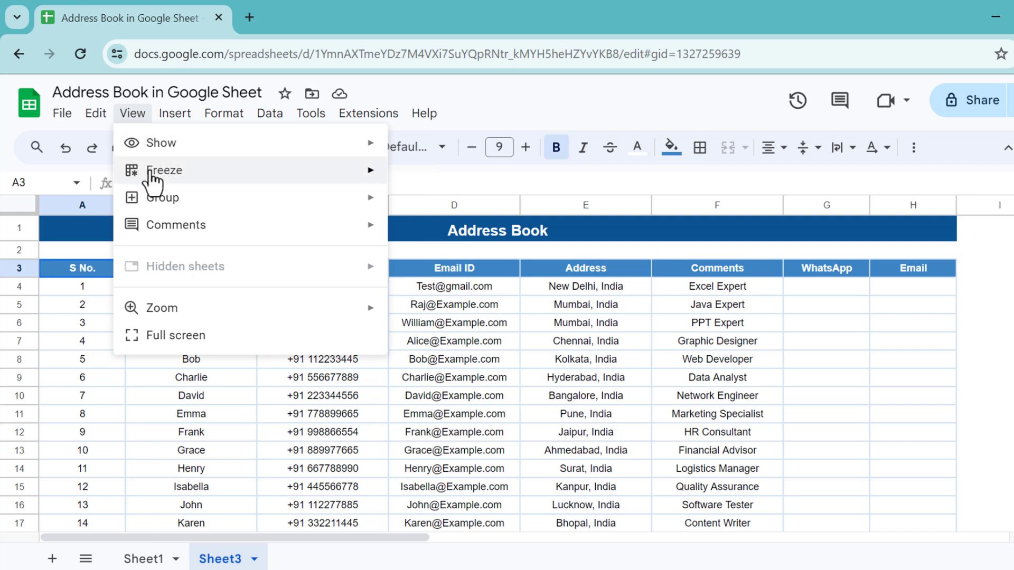
pyautogui.moveTo(153, 180)
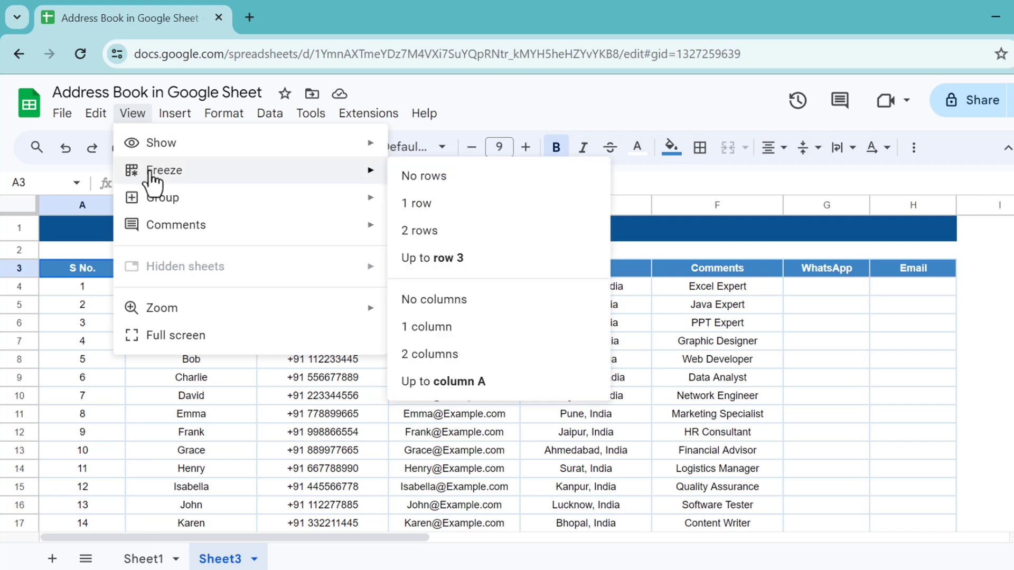
pyautogui.click(454, 264)
# Scroll the contact rows down and up to confirm the header stays in place.
pyautogui.click(221, 361)
pyautogui.scroll(-3, 324, 400)
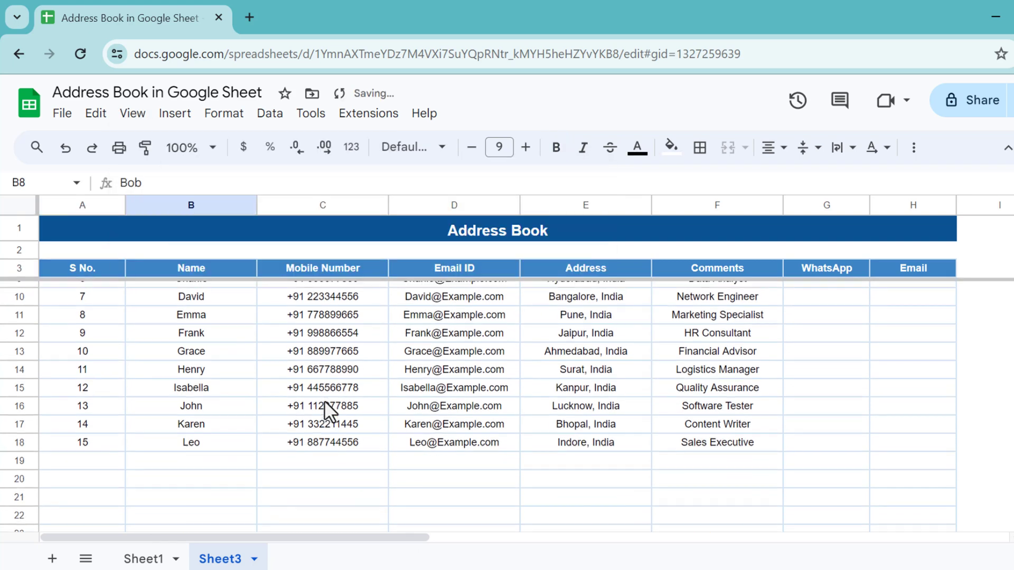
pyautogui.scroll(-2, 324, 401)
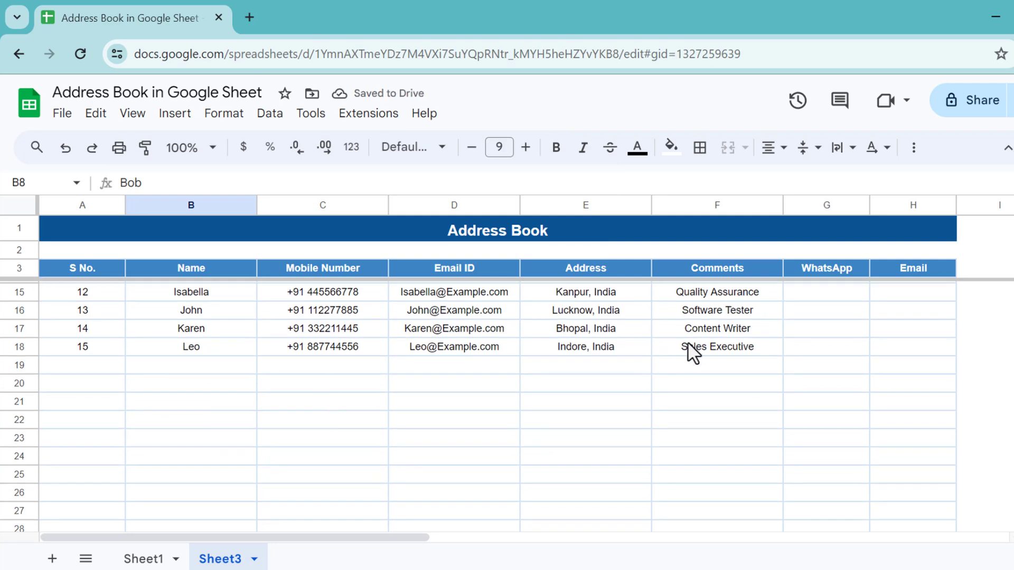
pyautogui.scroll(5, 660, 358)
# Insert a telephone emoji into spare cell I5 using the emoji picker.
pyautogui.click(748, 293)
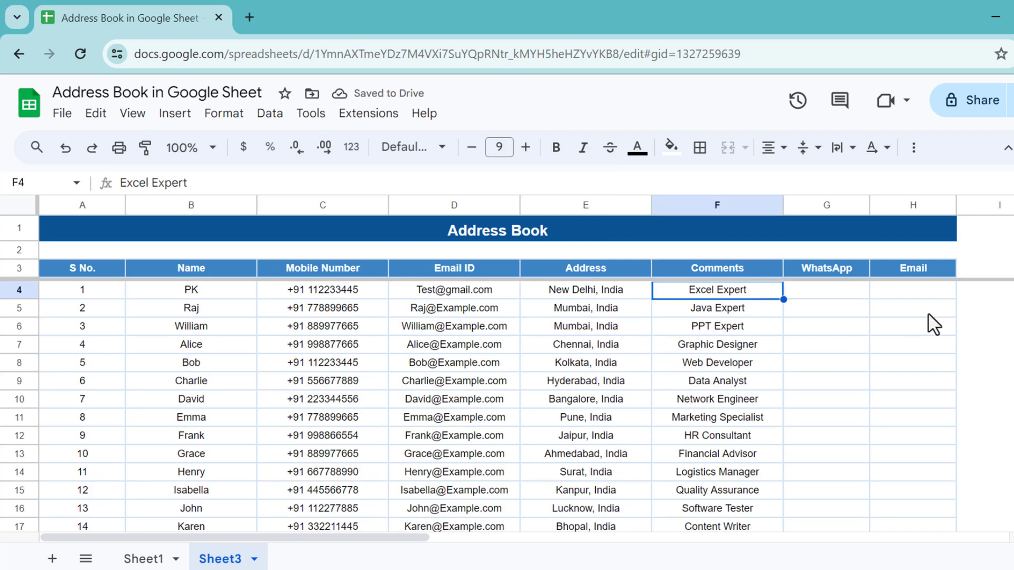
pyautogui.press('Right')
pyautogui.press('Right')
pyautogui.press('Right')
pyautogui.press('Right')
pyautogui.press('Left')
pyautogui.press('Left')
pyautogui.press('Left')
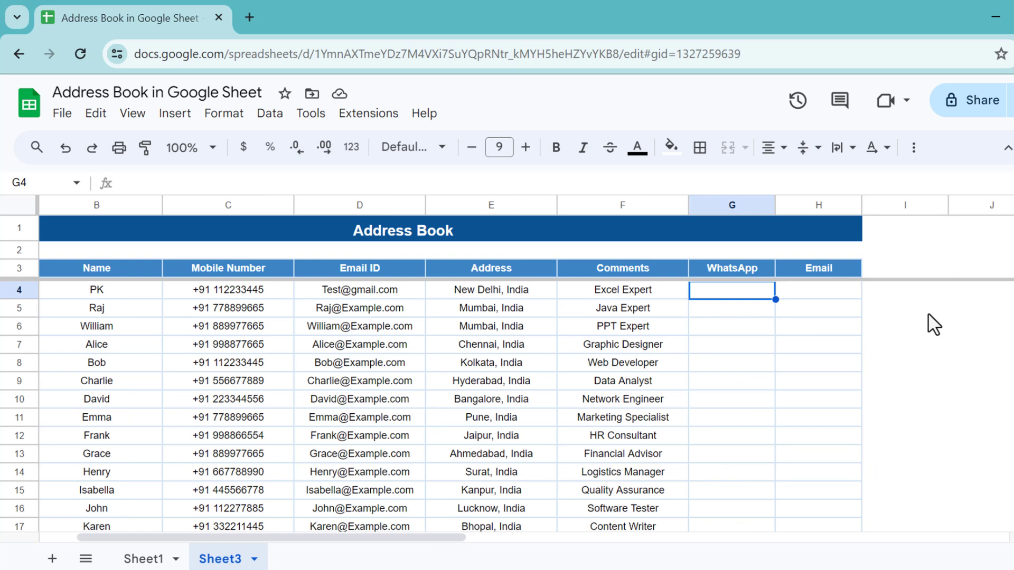
pyautogui.press('Right')
pyautogui.press('Right')
pyautogui.press('Right')
pyautogui.press('Left')
pyautogui.press('Left')
pyautogui.press('Left')
pyautogui.press('Right')
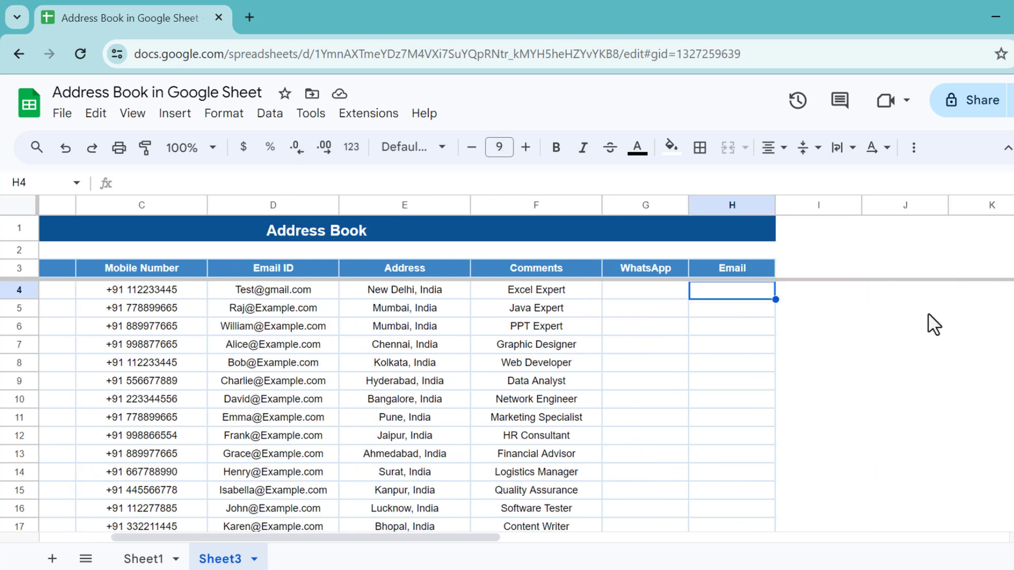
pyautogui.press('Right')
pyautogui.press('Down')
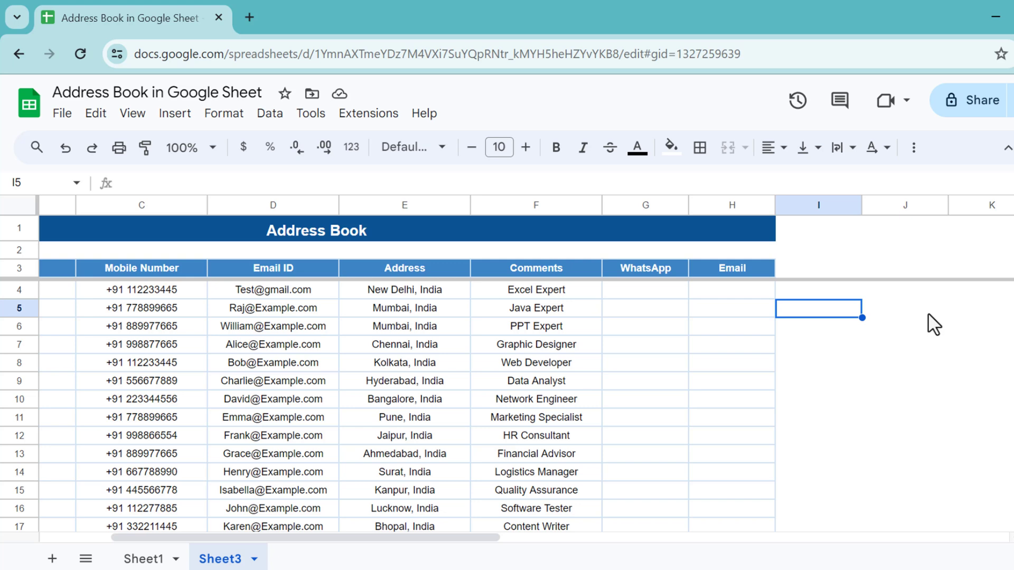
pyautogui.press('super+period')
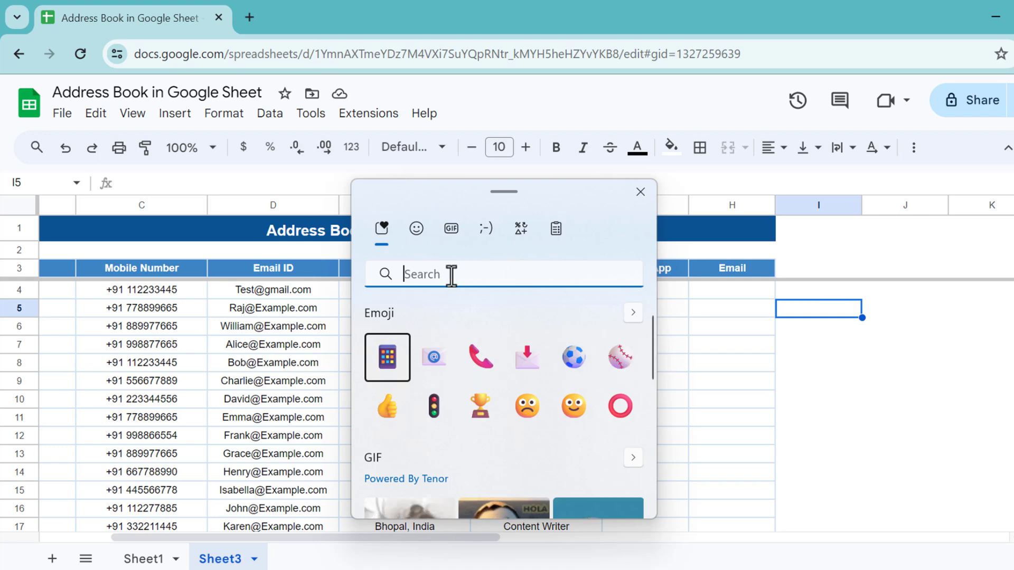
pyautogui.write('e')
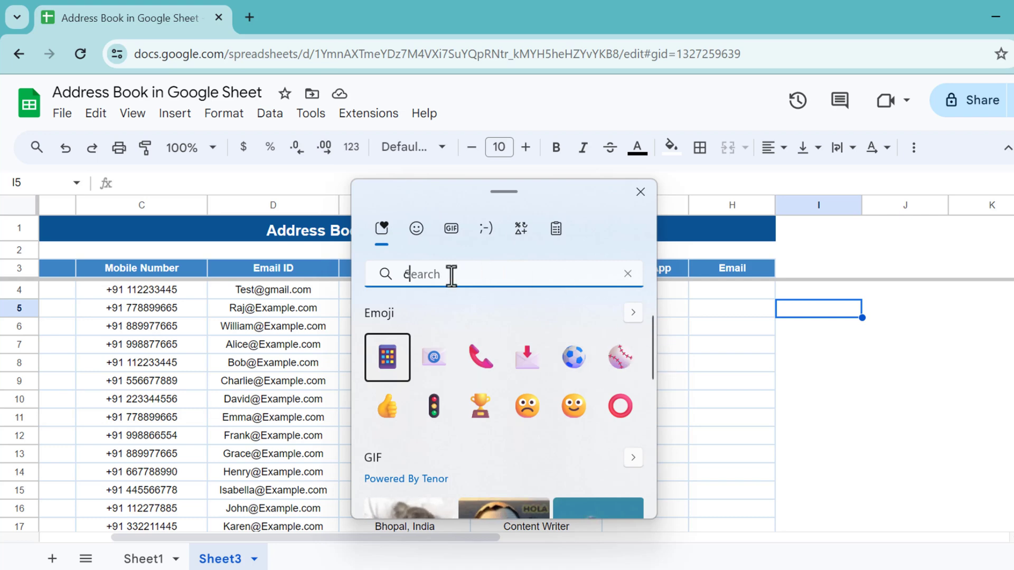
pyautogui.write('all')
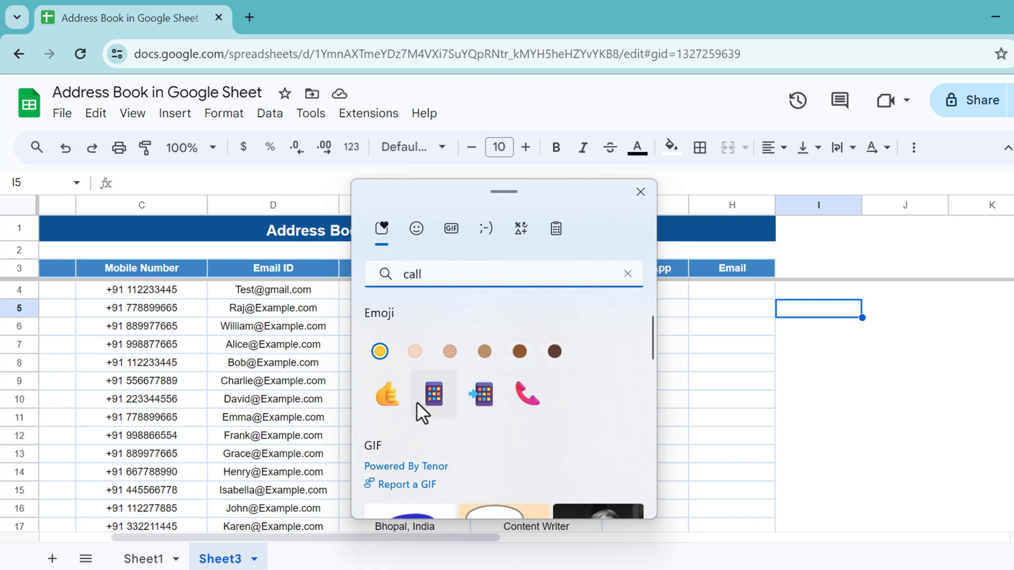
pyautogui.click(534, 397)
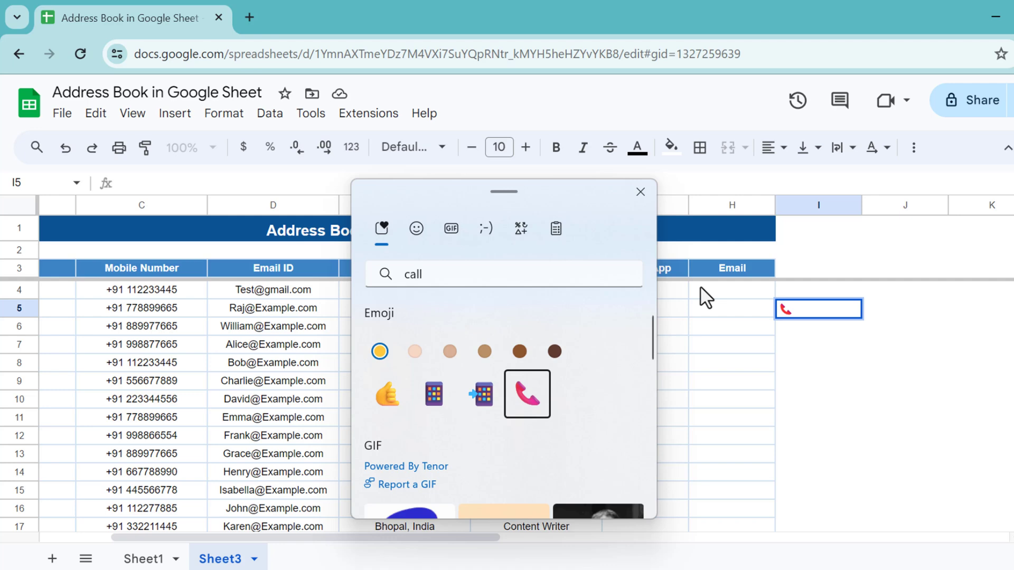
# Add an e-mail emoji after the phone in I5 and commit the cell.
pyautogui.moveTo(514, 271); pyautogui.dragTo(285, 264)
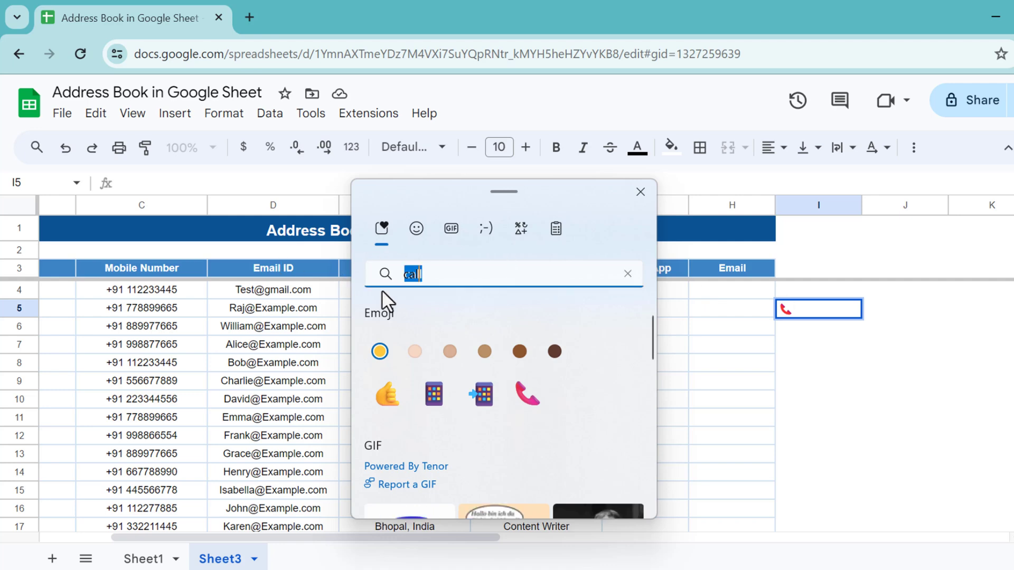
pyautogui.press('Right')
pyautogui.press('BackSpace')
pyautogui.press('BackSpace')
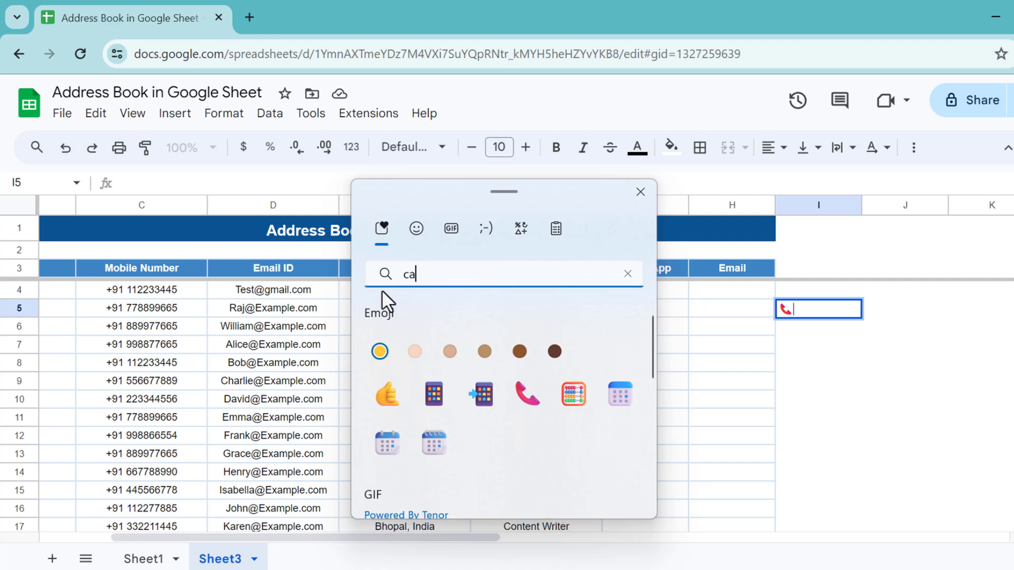
pyautogui.press('BackSpace')
pyautogui.press('BackSpace')
pyautogui.write('e')
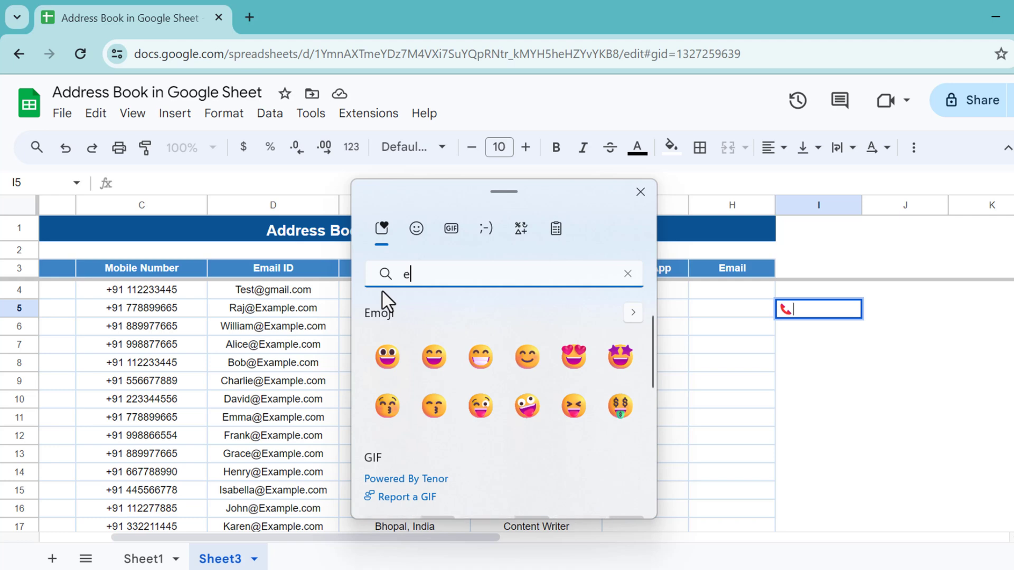
pyautogui.write('mail')
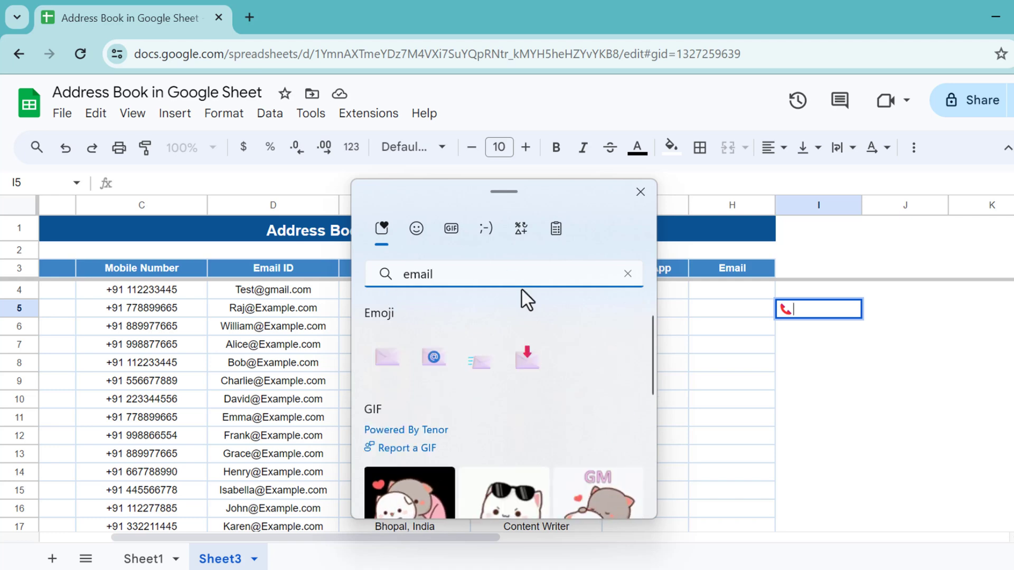
pyautogui.click(444, 358)
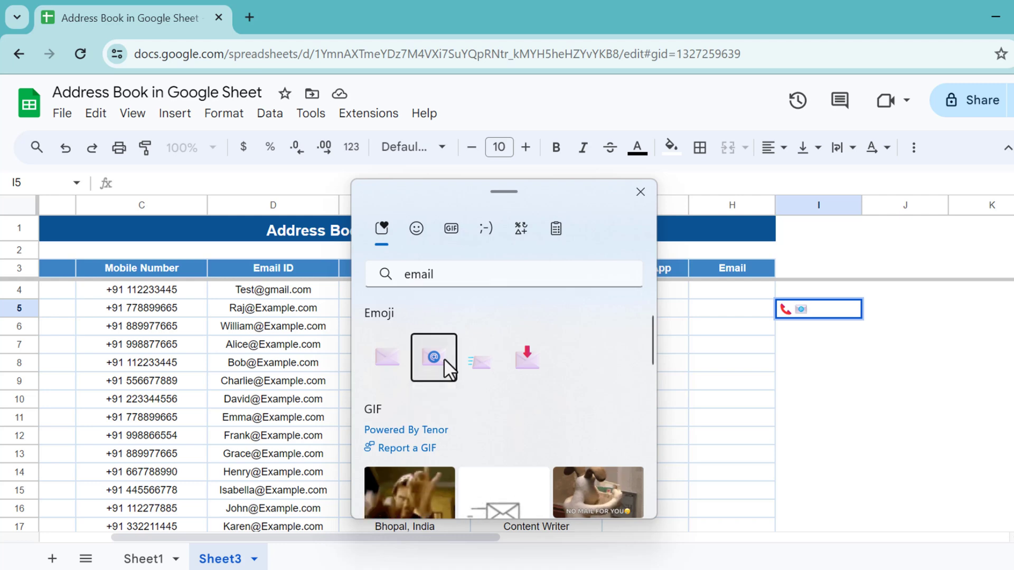
pyautogui.click(640, 192)
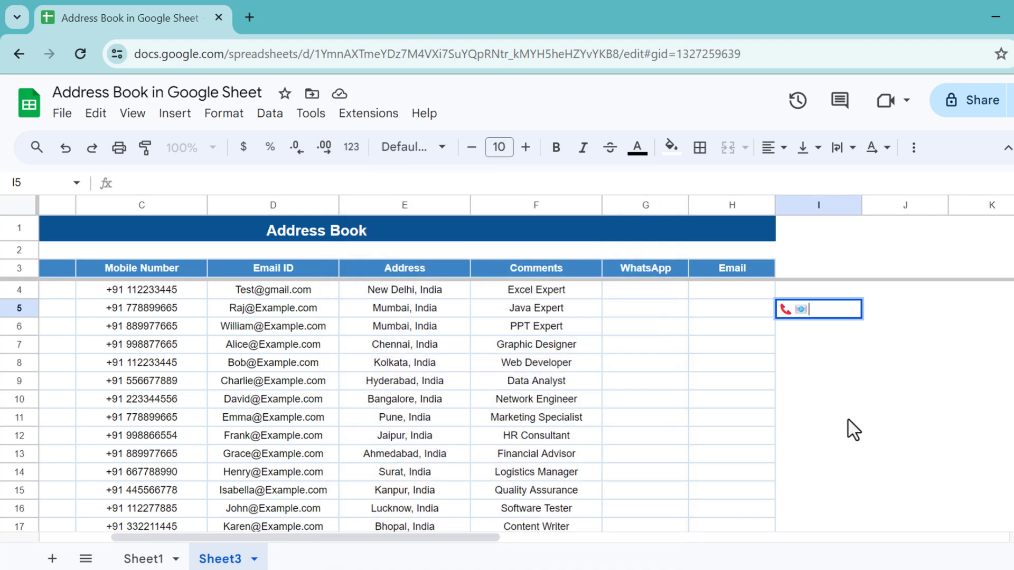
pyautogui.click(848, 421)
# Copy the WhatsApp send link from the Notepad note, with G4 selected.
pyautogui.click(799, 308)
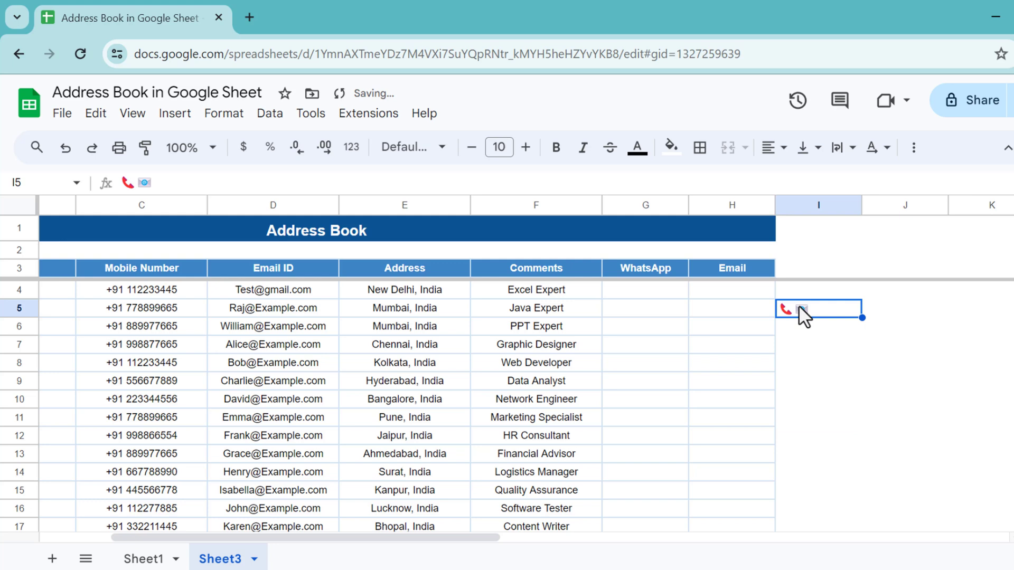
pyautogui.click(641, 294)
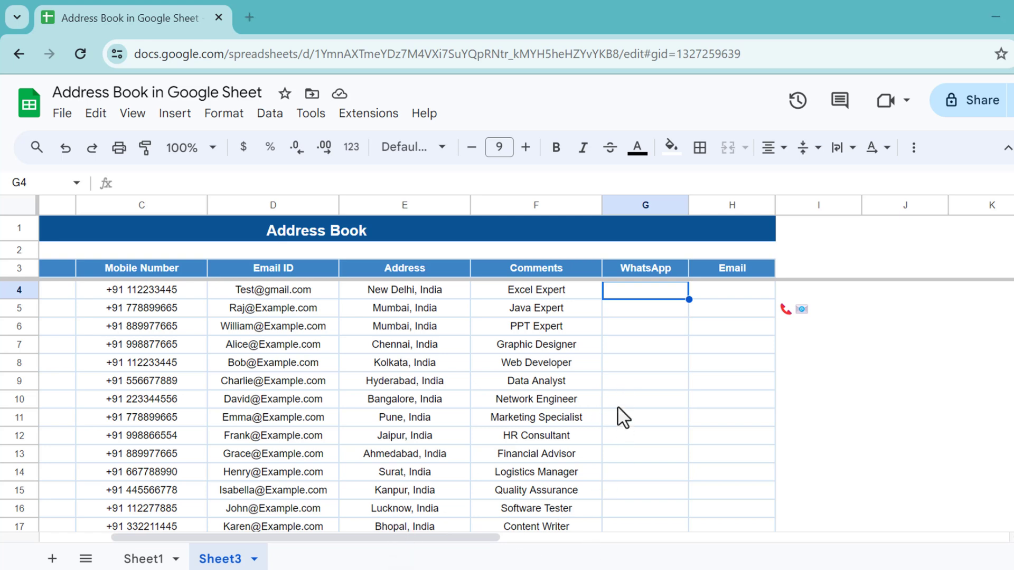
pyautogui.hotkey('alt', 'Tab')
pyautogui.moveTo(624, 247); pyautogui.dragTo(141, 243)
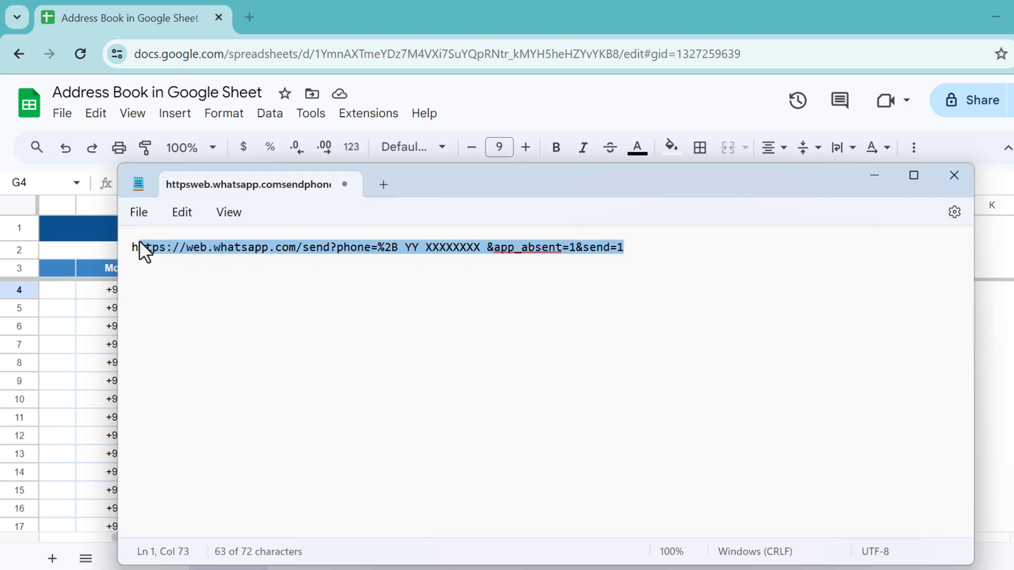
pyautogui.click(872, 177)
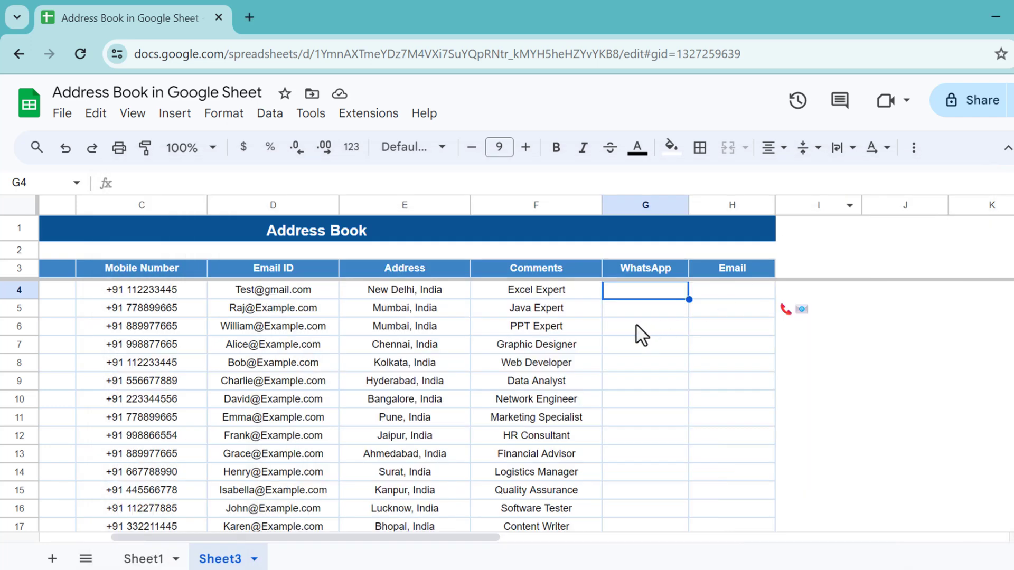
# Start a HYPERLINK formula in G4 with the pasted WhatsApp URL, selecting its YY XXXXXXXX placeholder.
pyautogui.write('=hy')
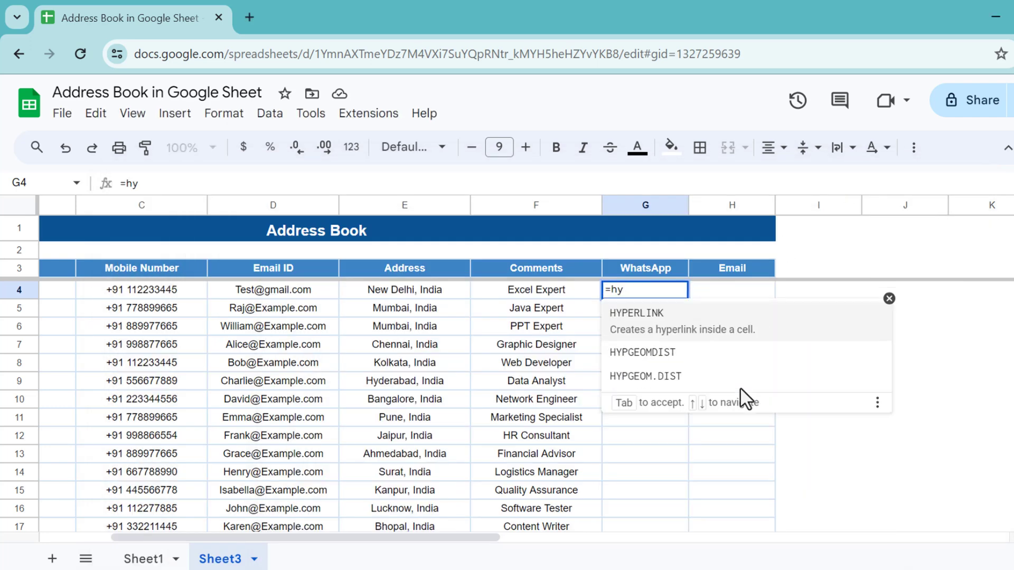
pyautogui.press('Tab')
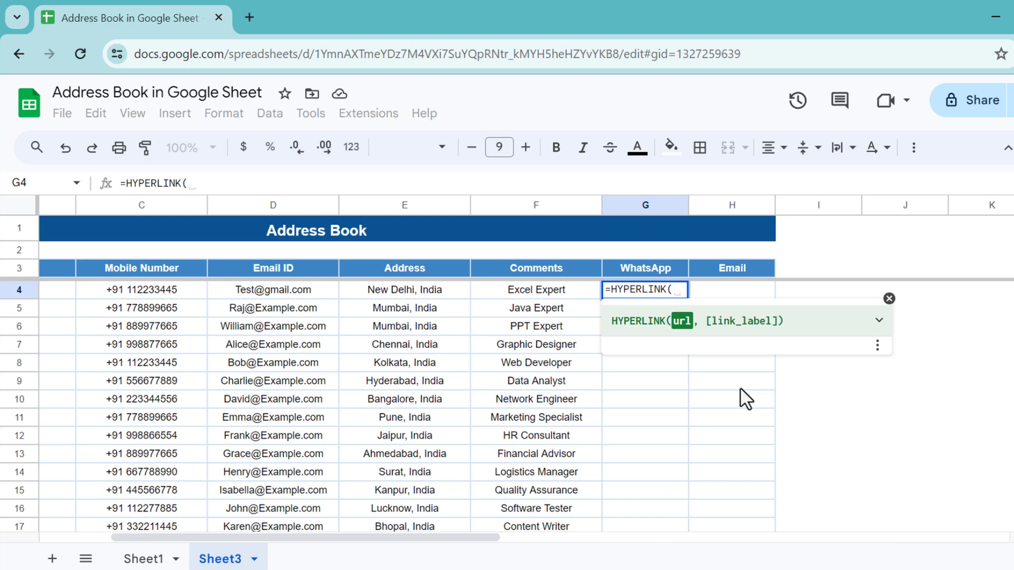
pyautogui.write('"')
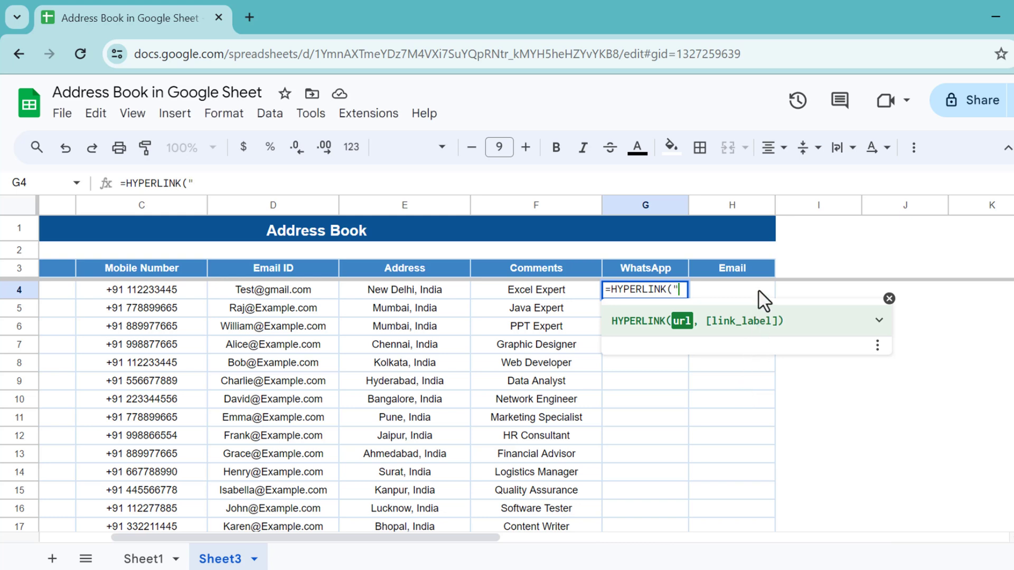
pyautogui.write('https://web.whatsapp.com/send?phone=%2B YY XXXXXXXX &app_absent=1&send=1')
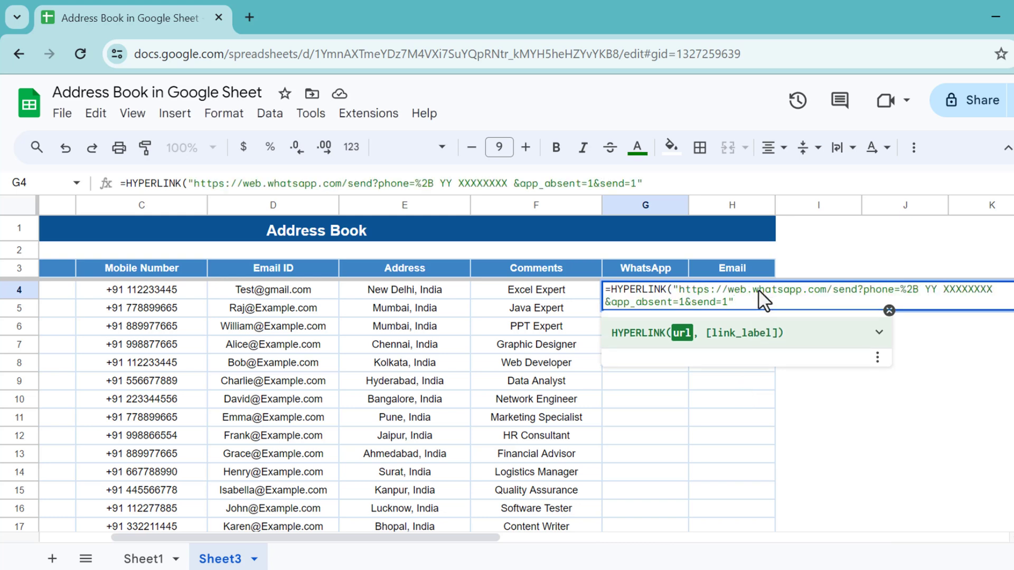
pyautogui.moveTo(439, 183); pyautogui.dragTo(508, 183)
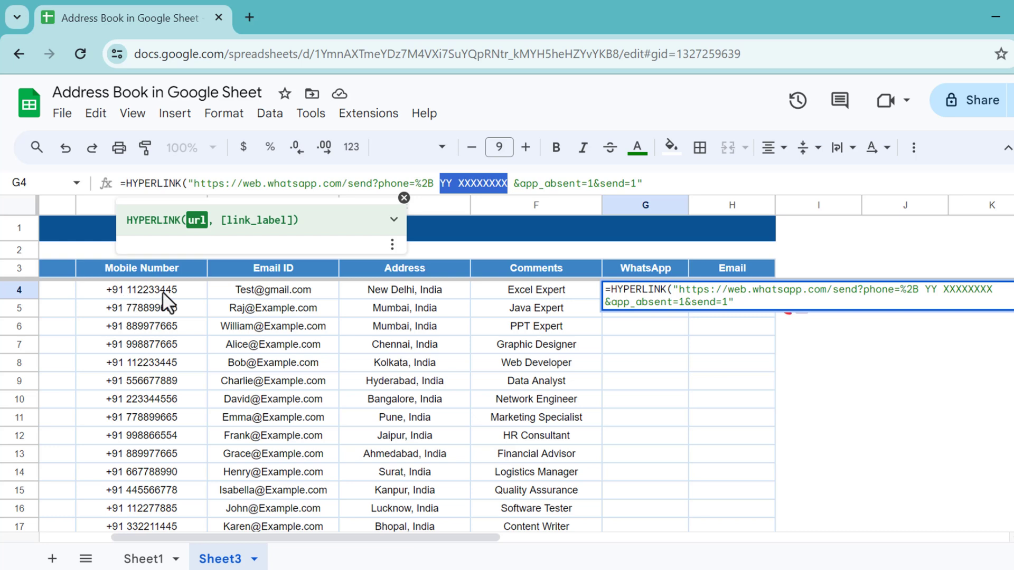
# Replace the placeholder with " & C4 & " and add the "WhatsApp" label to G4's formula.
pyautogui.press('BackSpace')
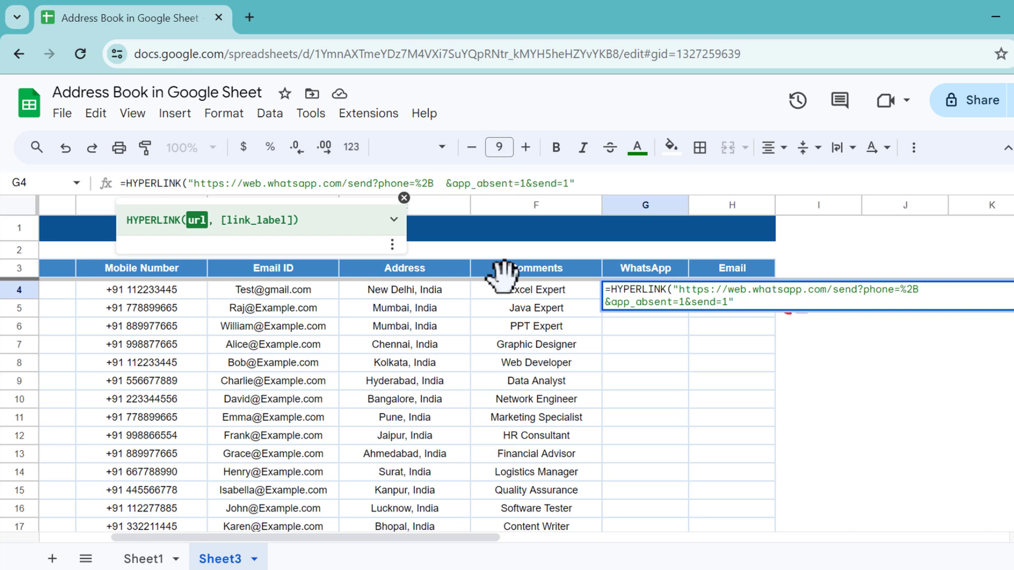
pyautogui.press('BackSpace')
pyautogui.write('"')
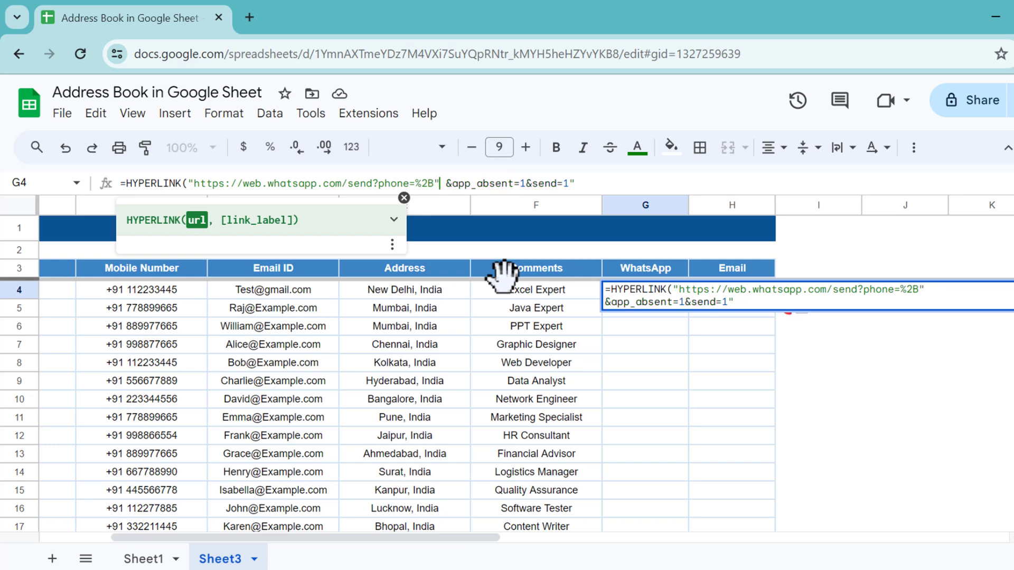
pyautogui.write(' & ')
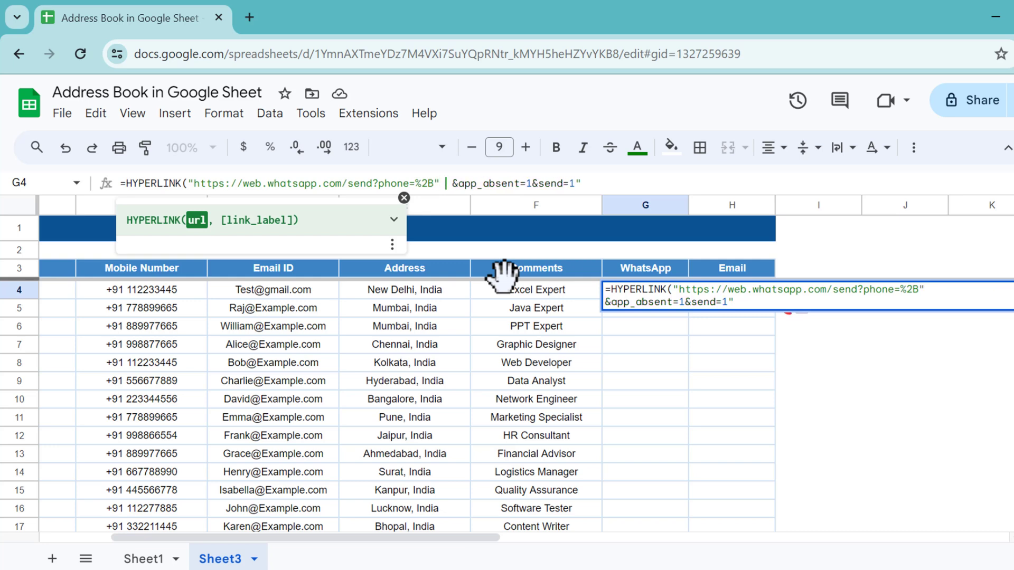
pyautogui.write('" &')
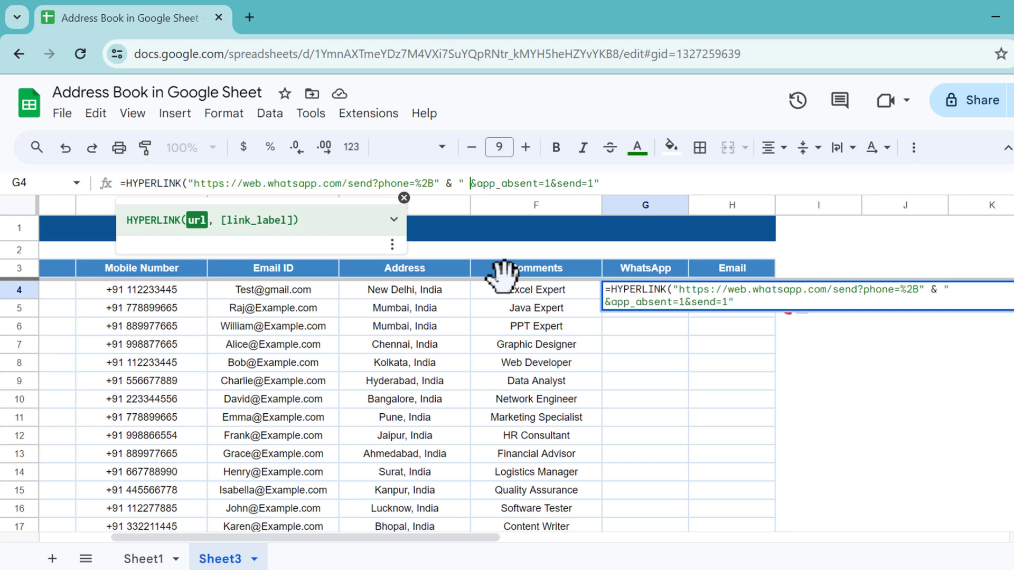
pyautogui.press('BackSpace')
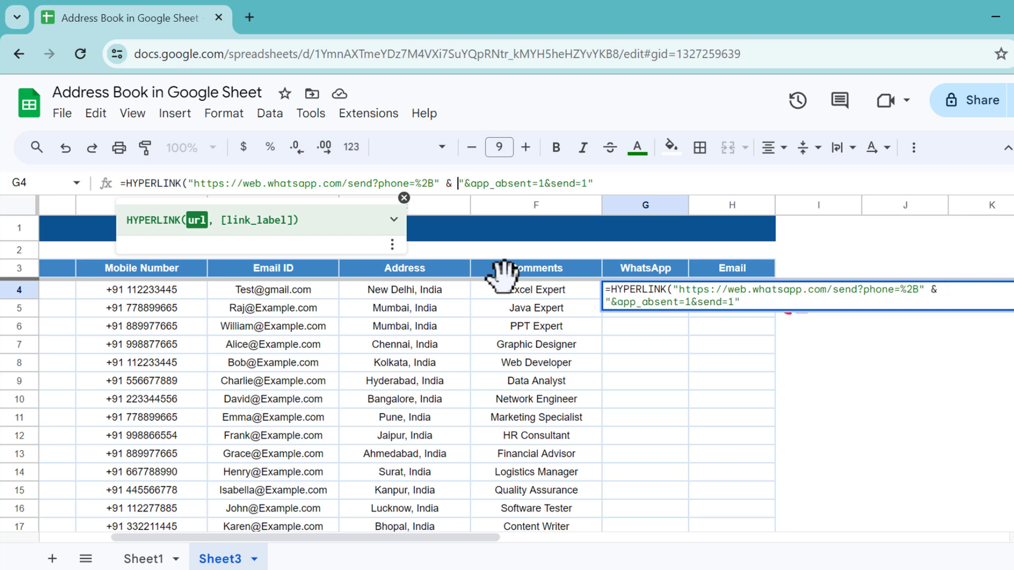
pyautogui.write('&')
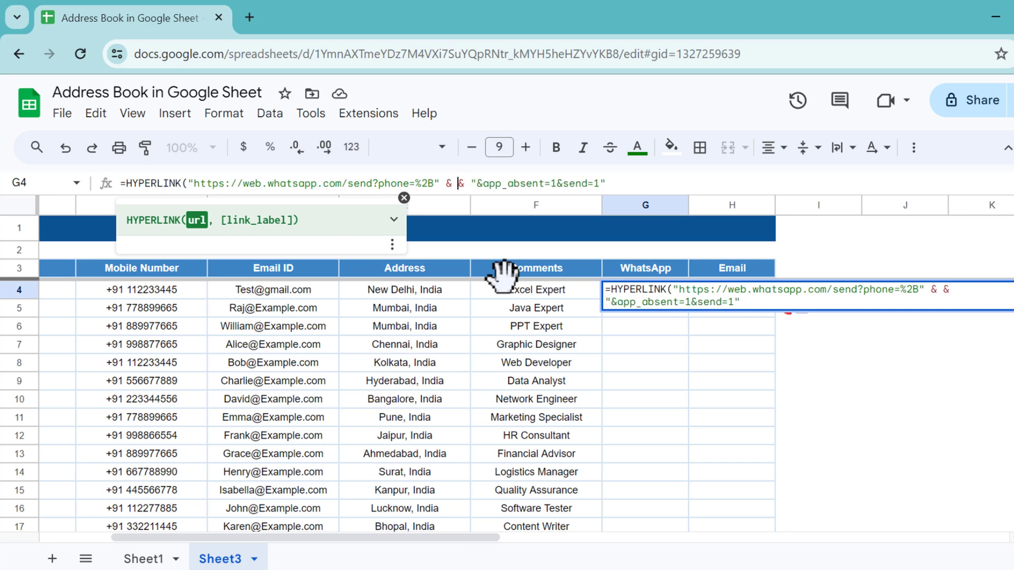
pyautogui.click(458, 184)
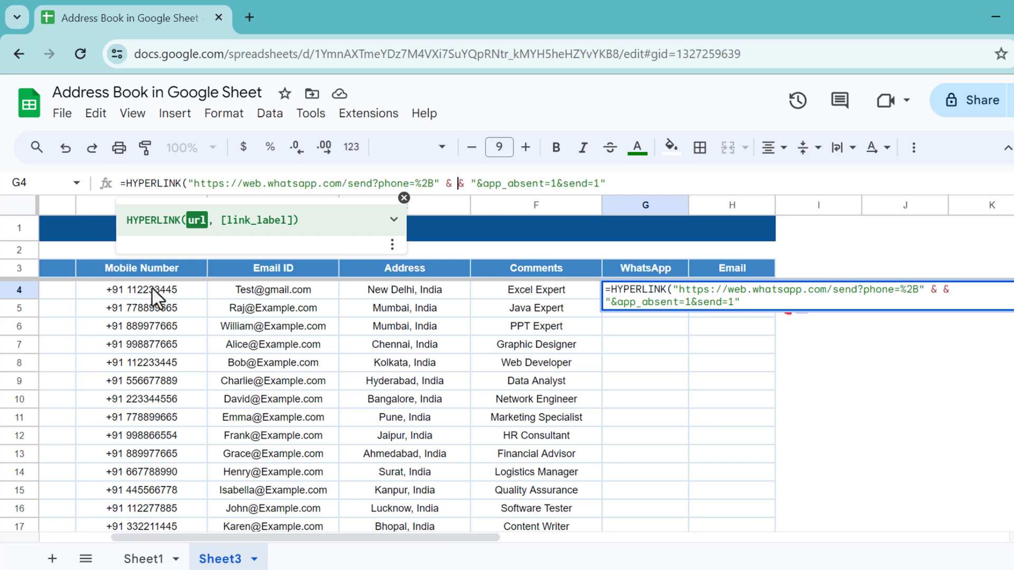
pyautogui.write('c4')
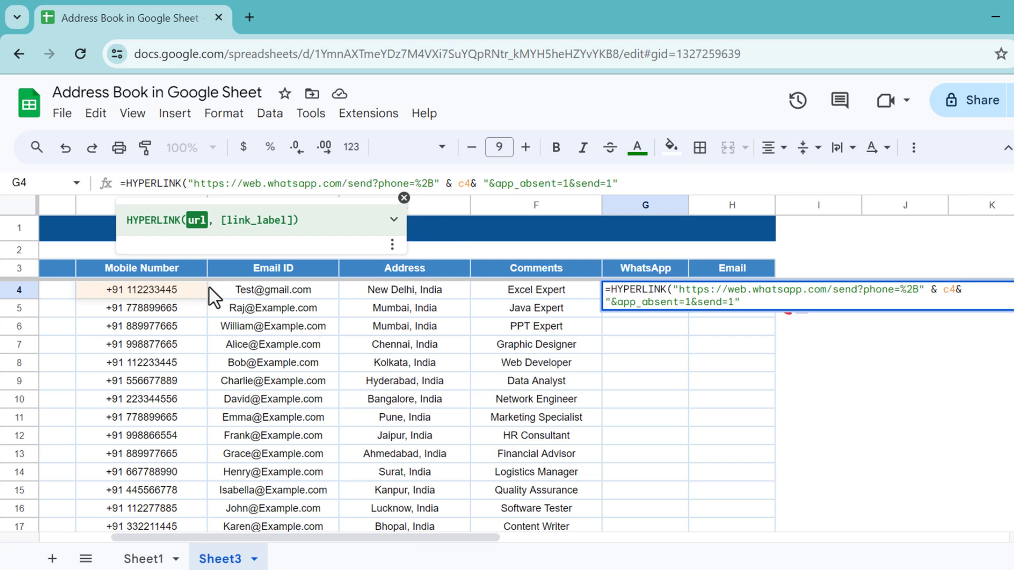
pyautogui.click(674, 182)
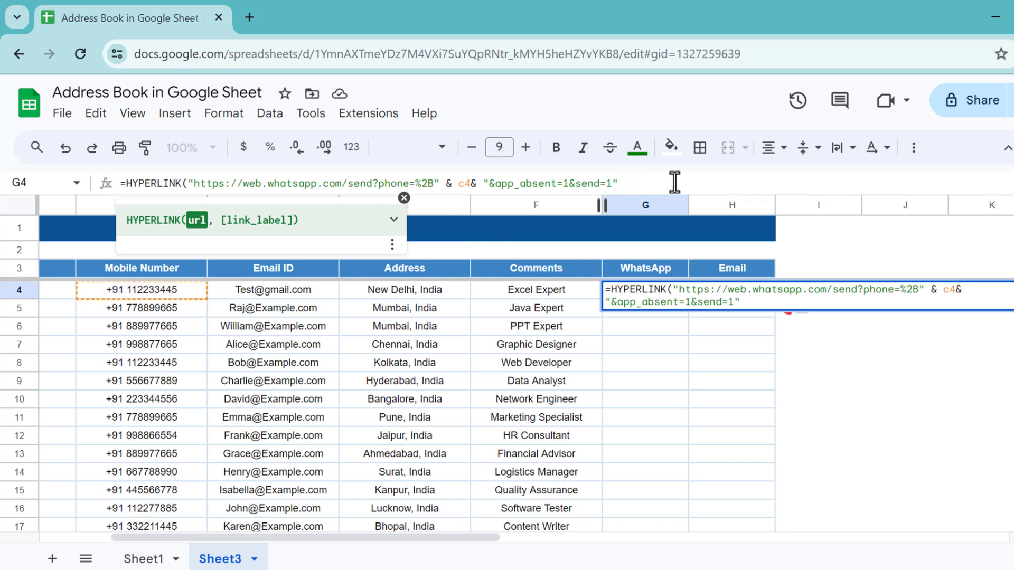
pyautogui.write(',')
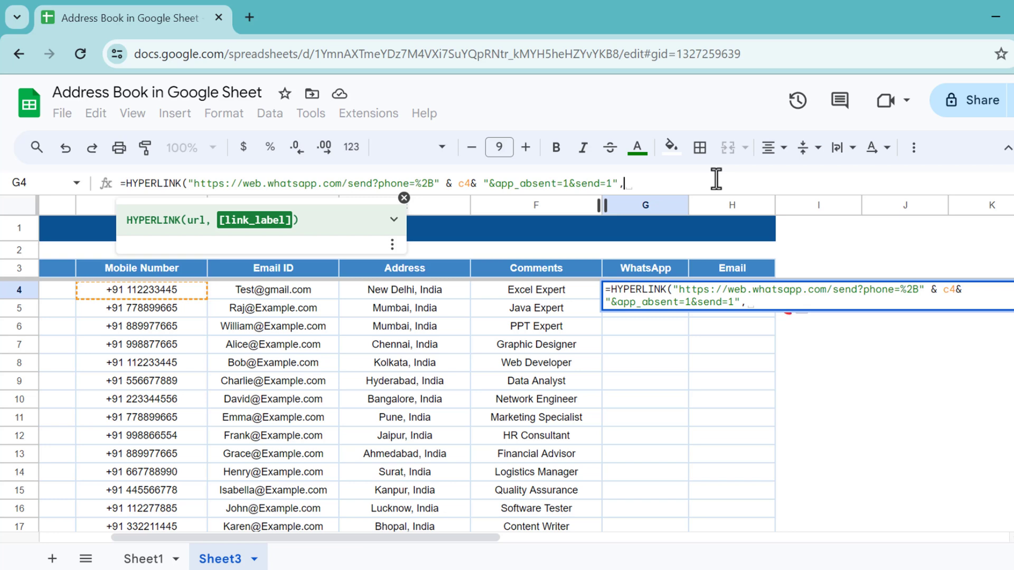
pyautogui.write('"')
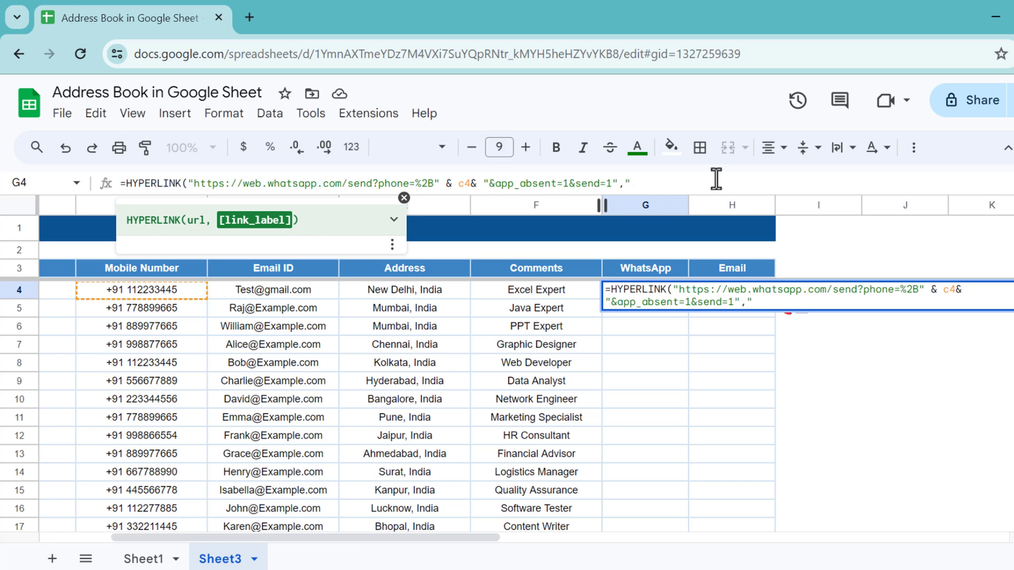
pyautogui.write('WhatsApp")')
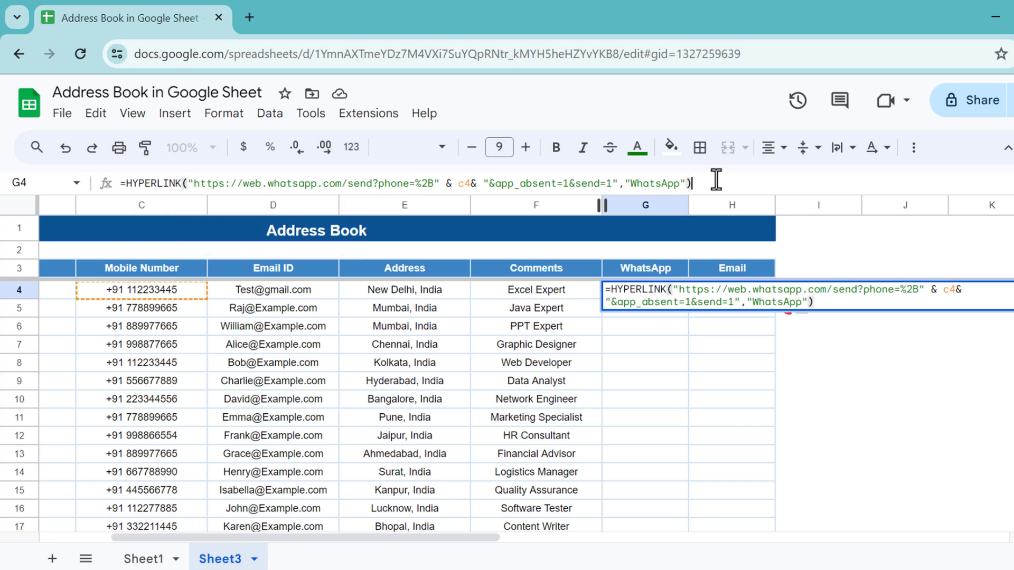
pyautogui.press('Return')
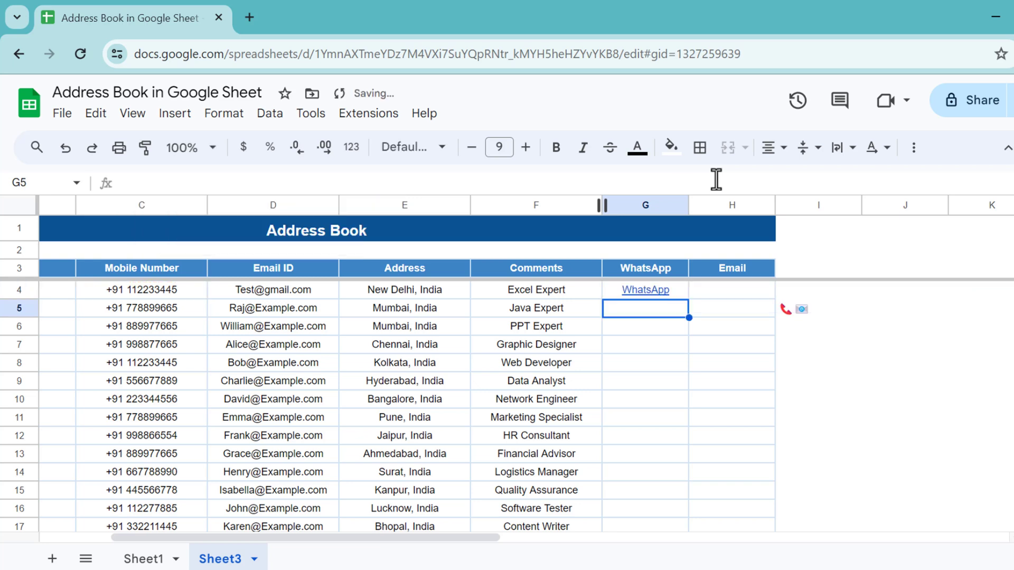
# Swap G4's "WhatsApp" link label for the phone emoji copied from I5.
pyautogui.click(682, 366)
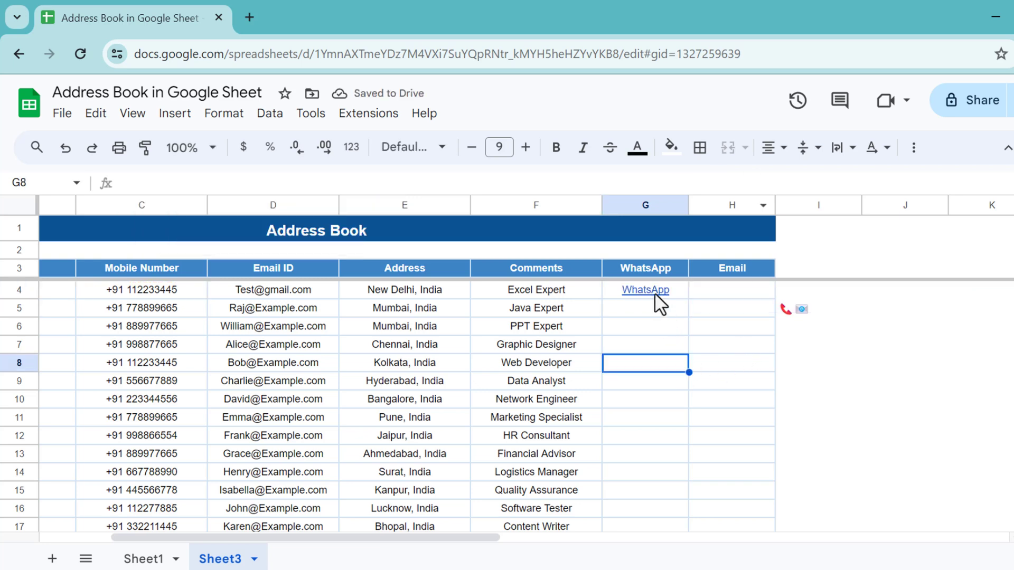
pyautogui.click(840, 407)
pyautogui.click(793, 311)
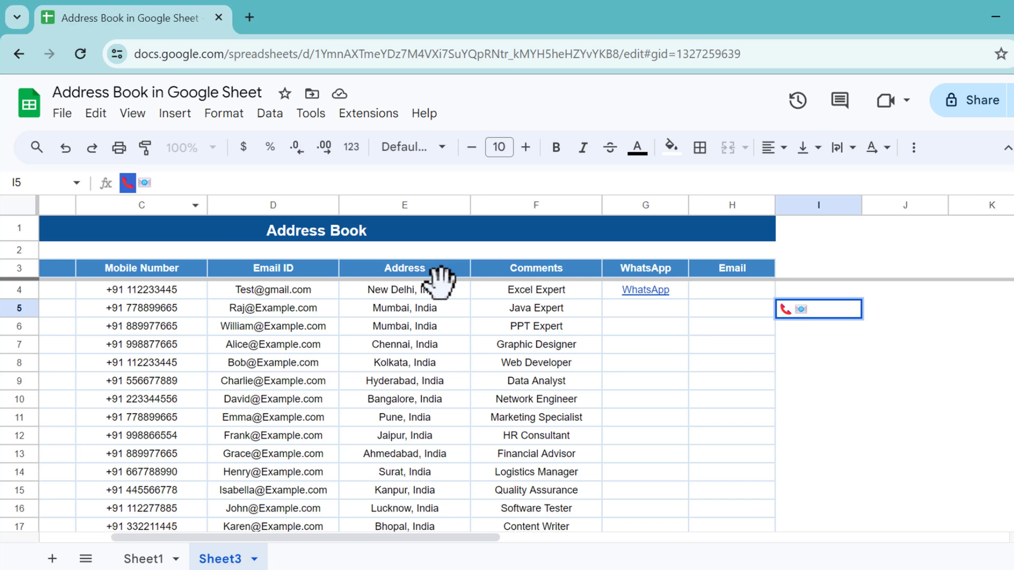
pyautogui.press('Up')
pyautogui.press('Left')
pyautogui.press('Left')
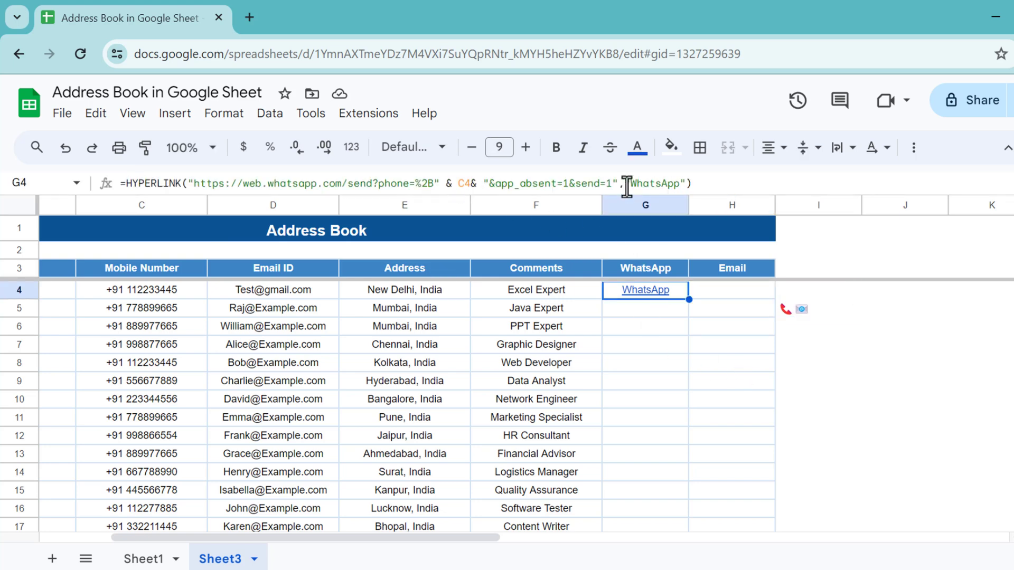
pyautogui.moveTo(630, 184); pyautogui.dragTo(680, 184)
pyautogui.write('📞')
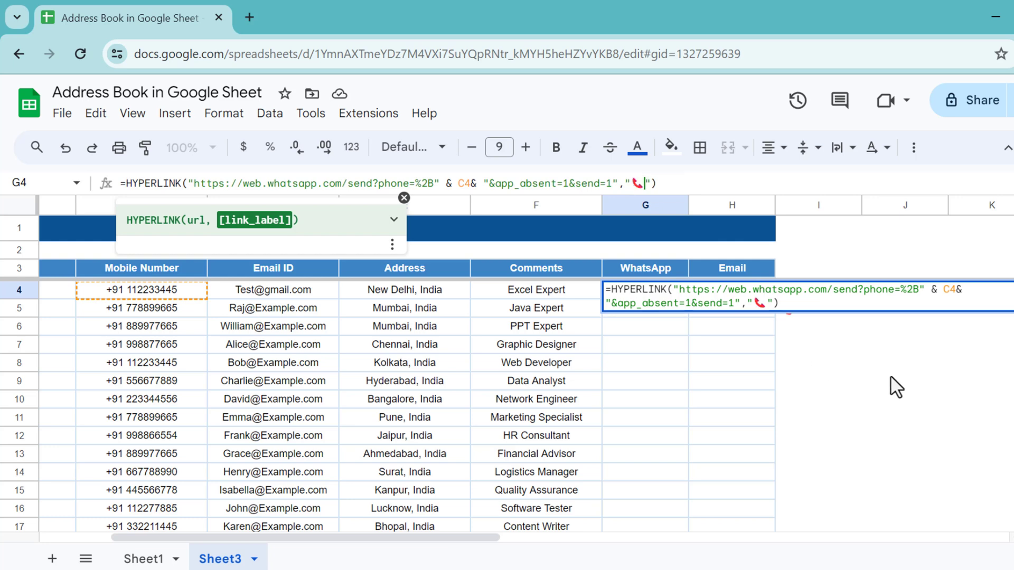
pyautogui.press('Return')
# Fill the phone-icon link formula down G4:G18 with Ctrl+D.
pyautogui.press('Up')
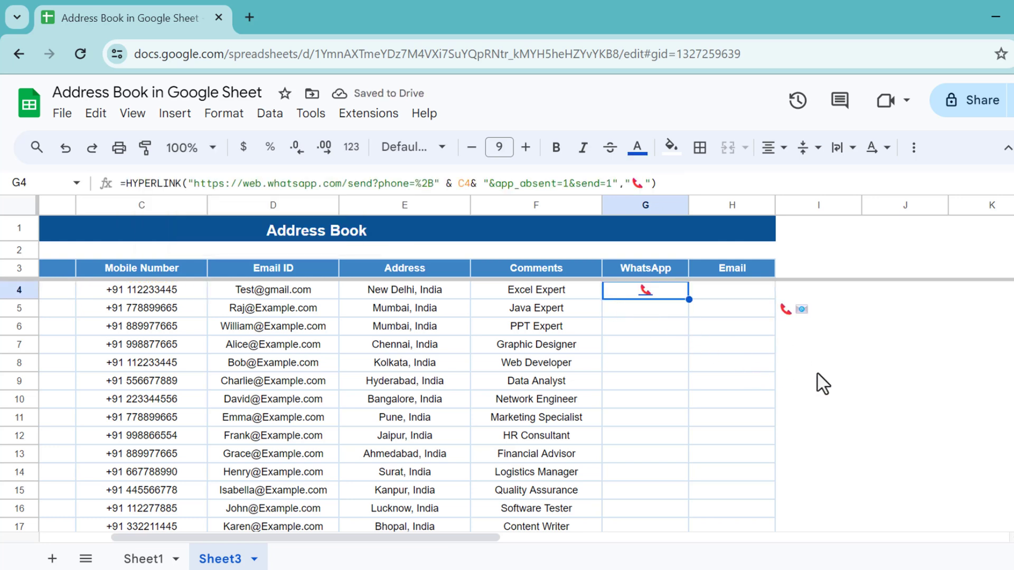
pyautogui.press('Left')
pyautogui.hotkey('ctrl', 'Down')
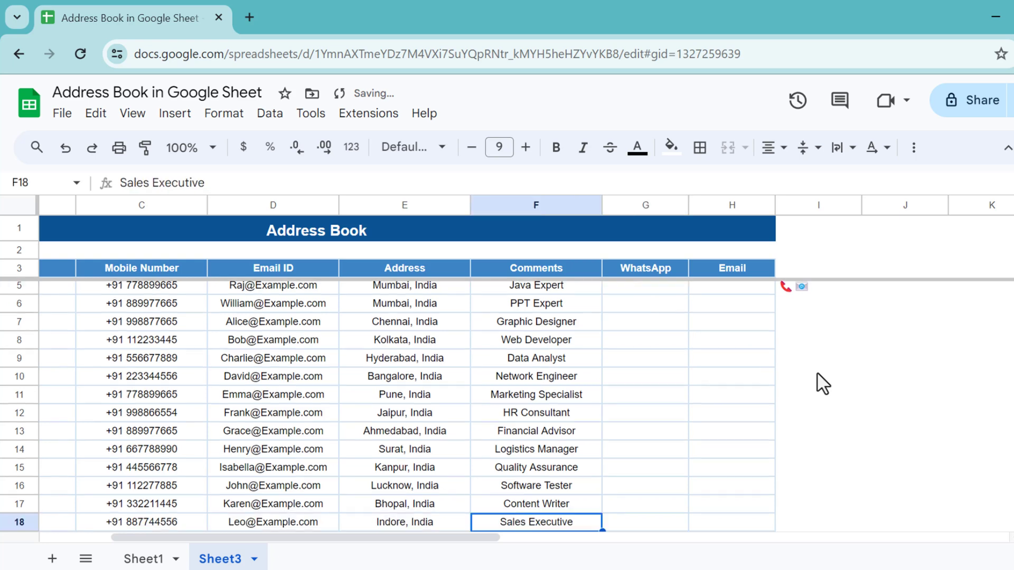
pyautogui.press('Right')
pyautogui.hotkey('ctrl', 'shift', 'Up')
pyautogui.hotkey('ctrl', 'd')
pyautogui.hotkey('ctrl', 'Up')
pyautogui.press('Down')
pyautogui.press('Down')
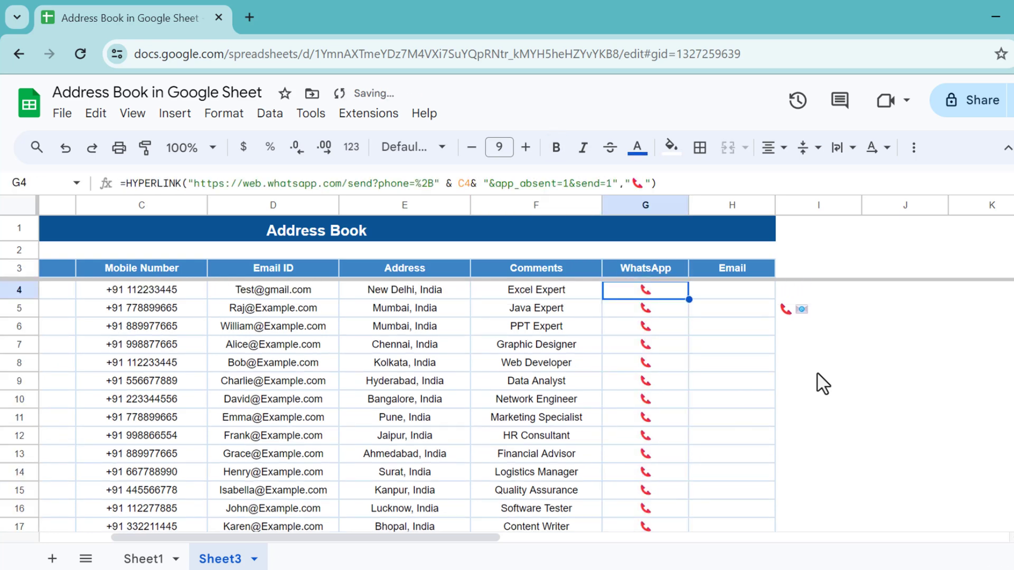
pyautogui.click(647, 290)
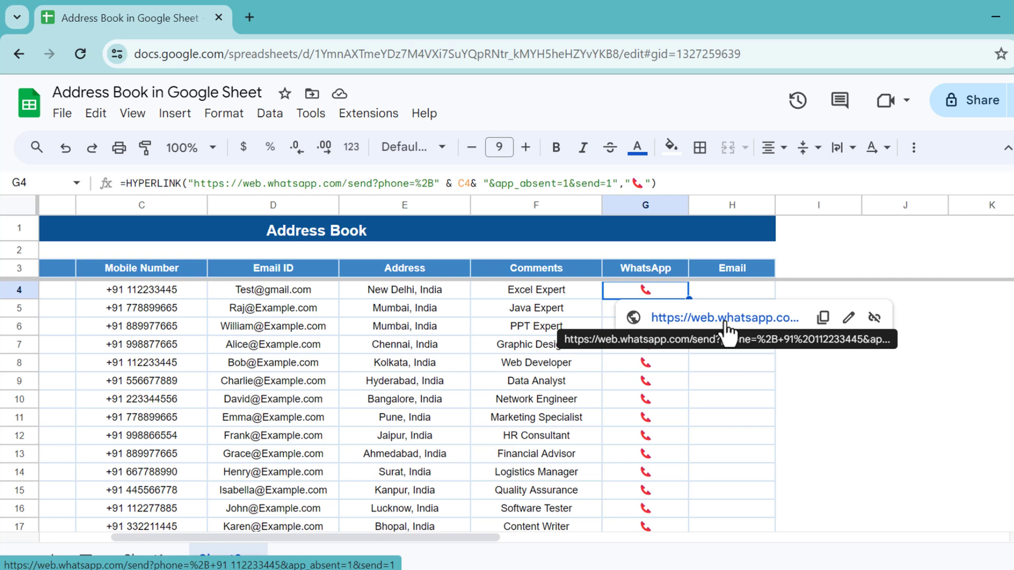
pyautogui.click(661, 295)
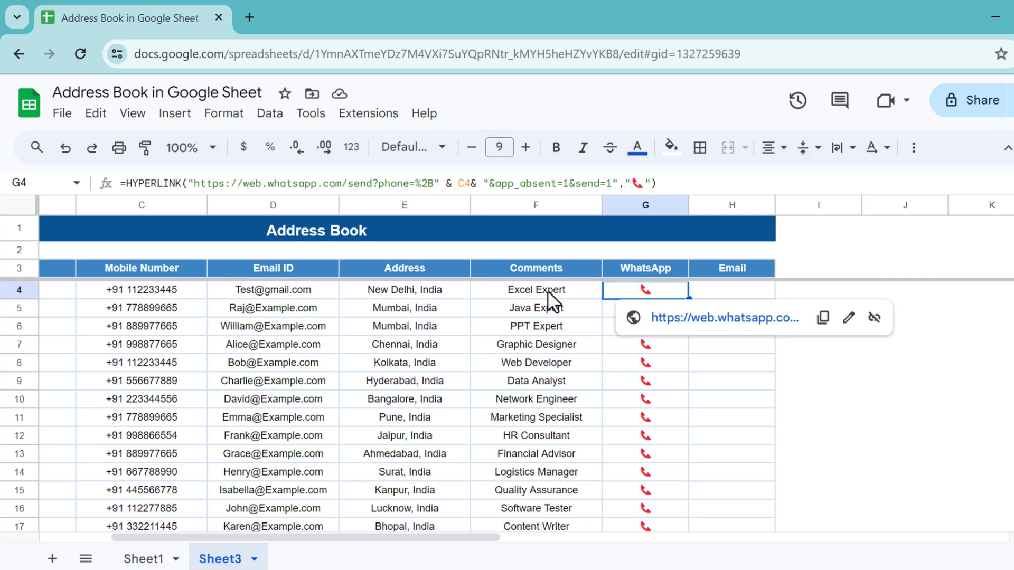
pyautogui.press('Escape')
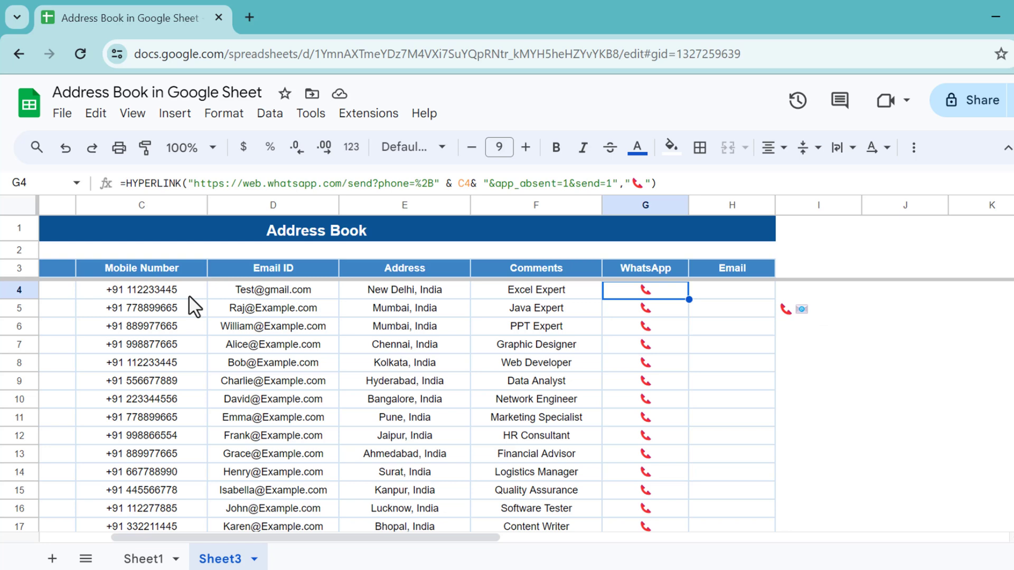
# Enter =HYPERLINK("mailto:"&D4, "Email") in cell H4.
pyautogui.press('Right')
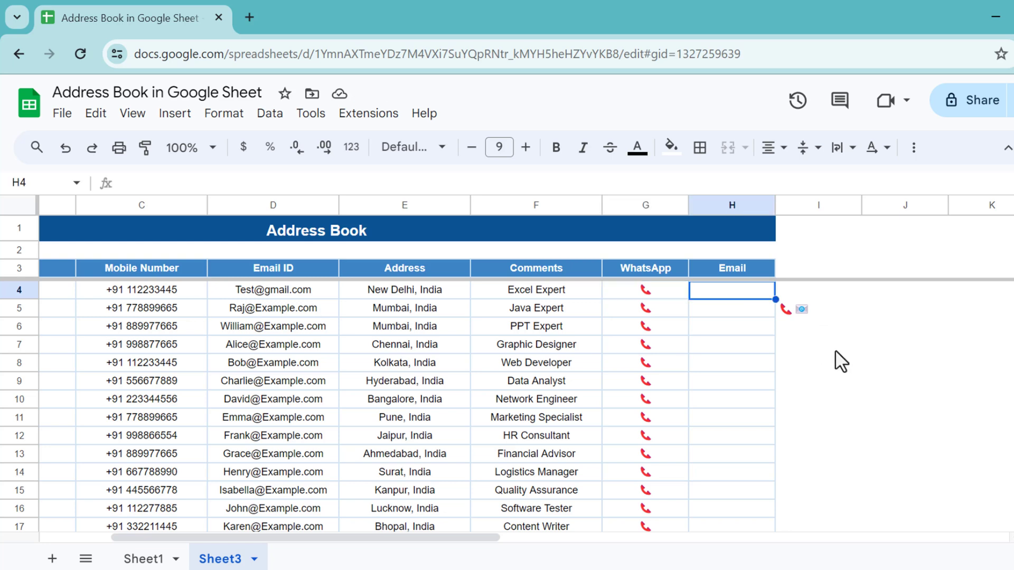
pyautogui.write('=hy')
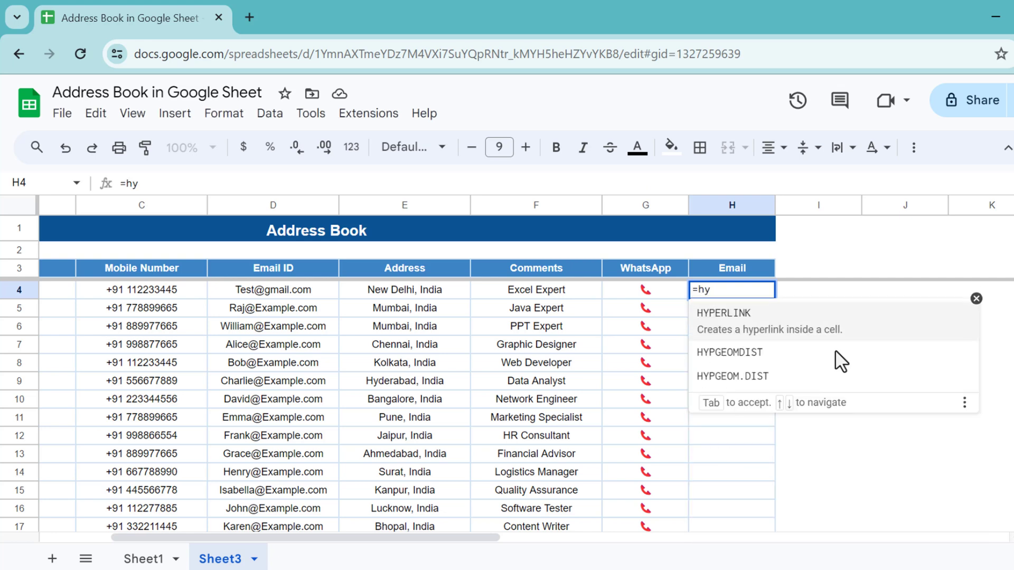
pyautogui.press('Tab')
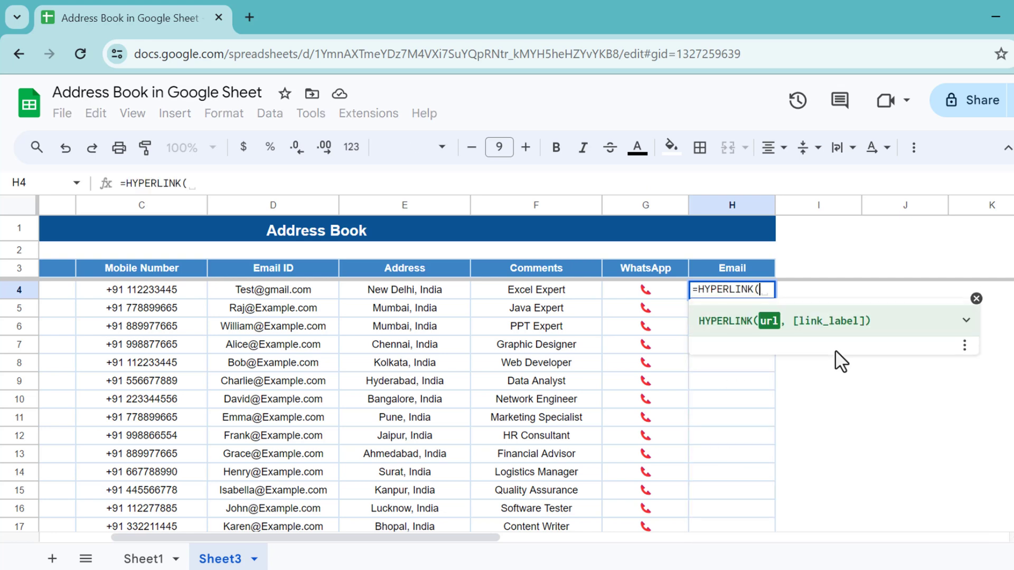
pyautogui.write('"')
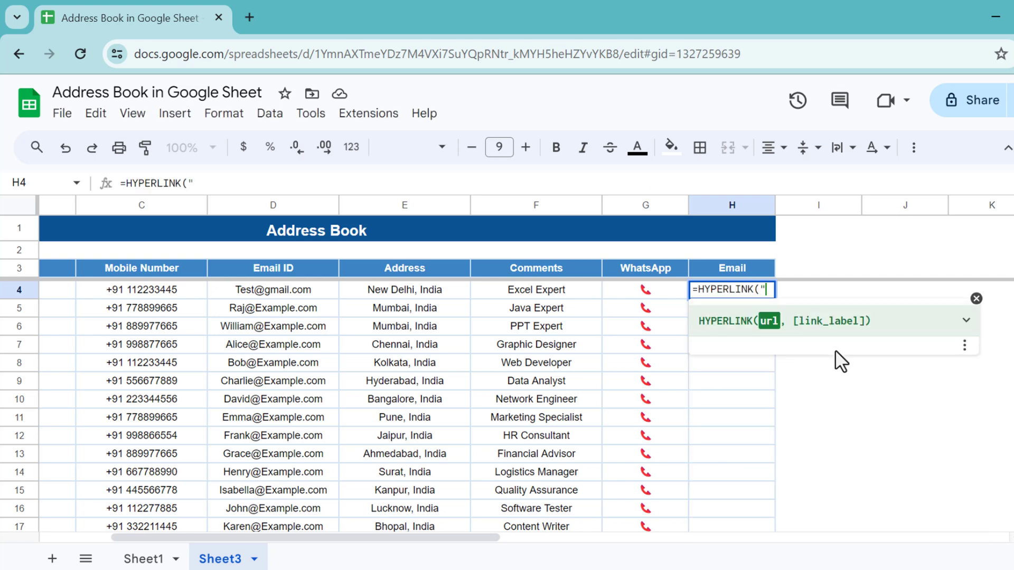
pyautogui.write('mailto:"')
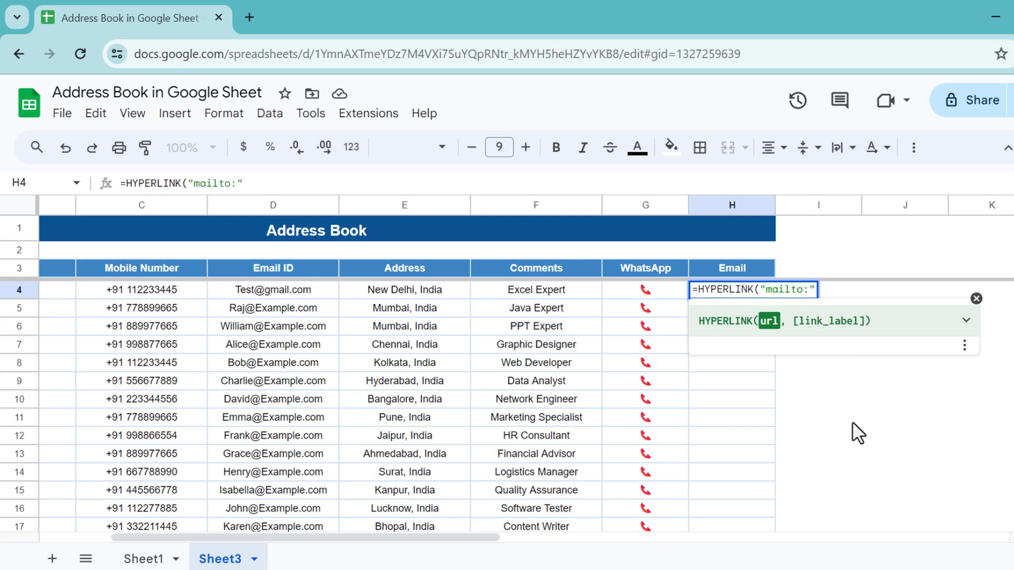
pyautogui.write('&')
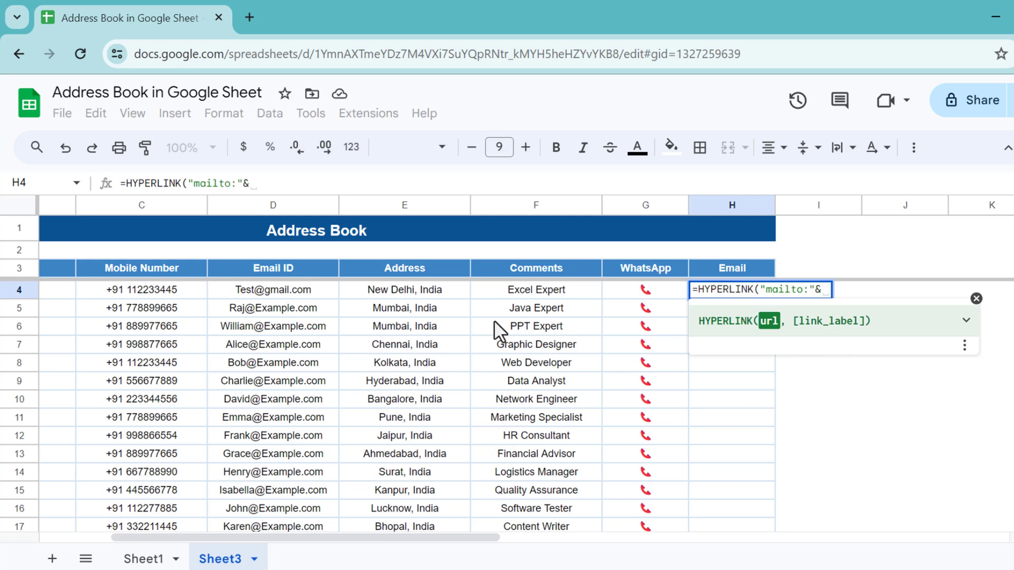
pyautogui.click(321, 294)
pyautogui.moveTo(326, 303)
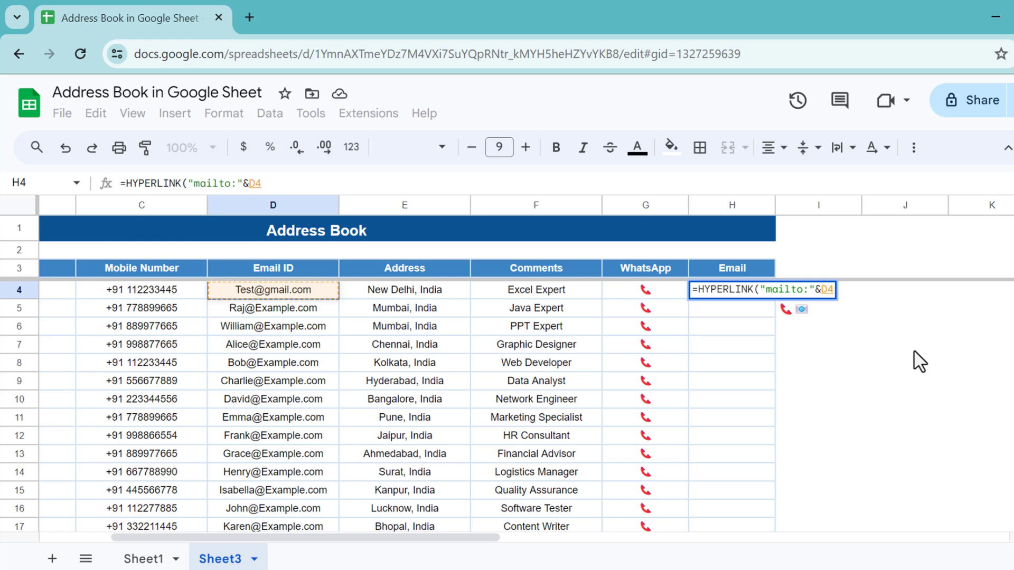
pyautogui.write(', ')
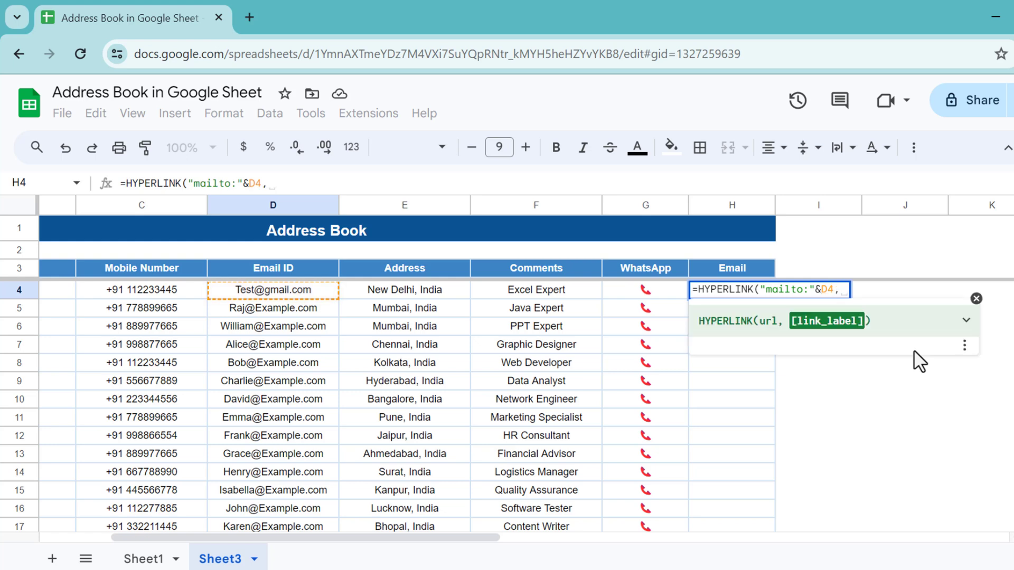
pyautogui.write('"')
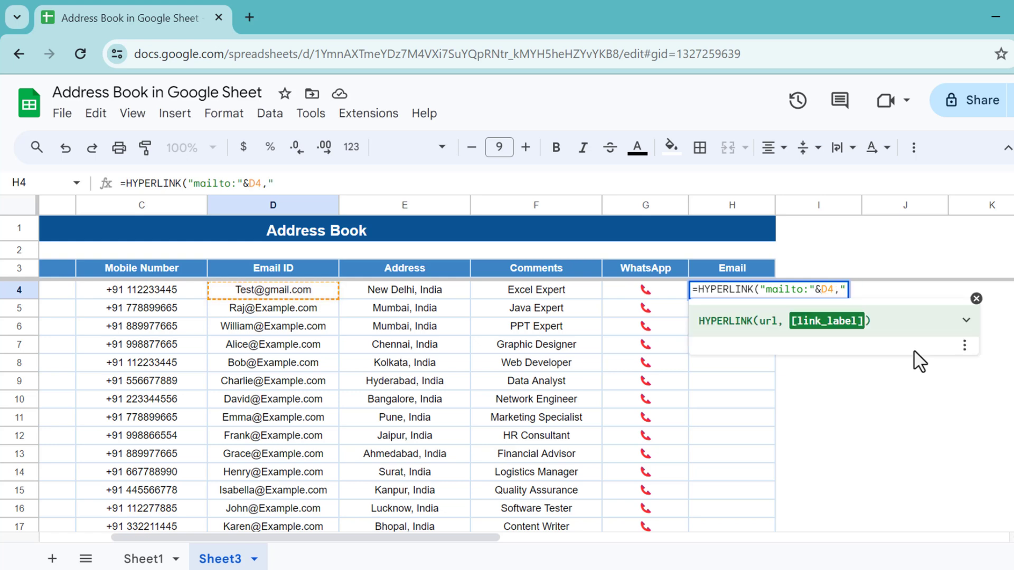
pyautogui.write('Email"')
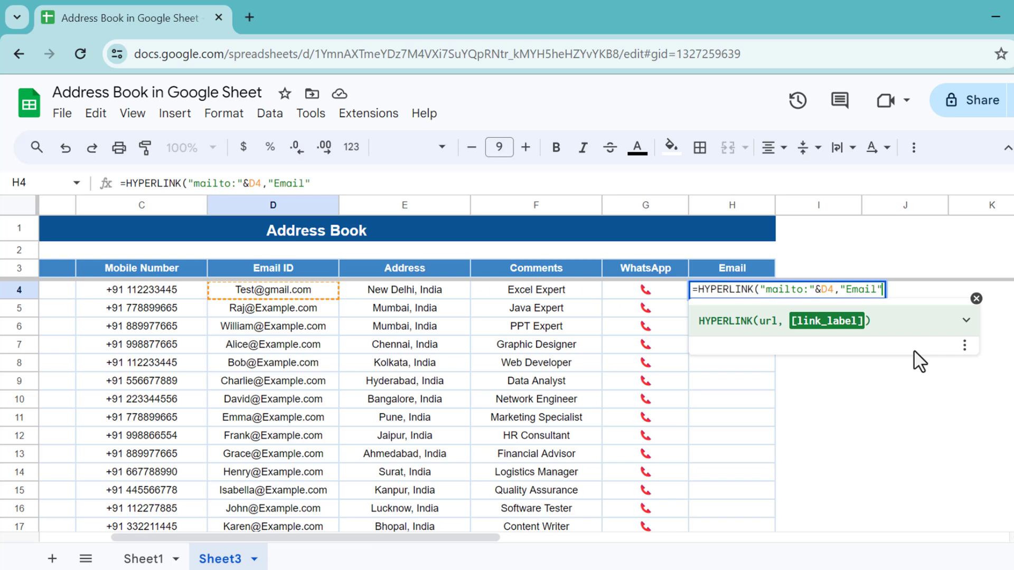
pyautogui.write(')')
pyautogui.press('Return')
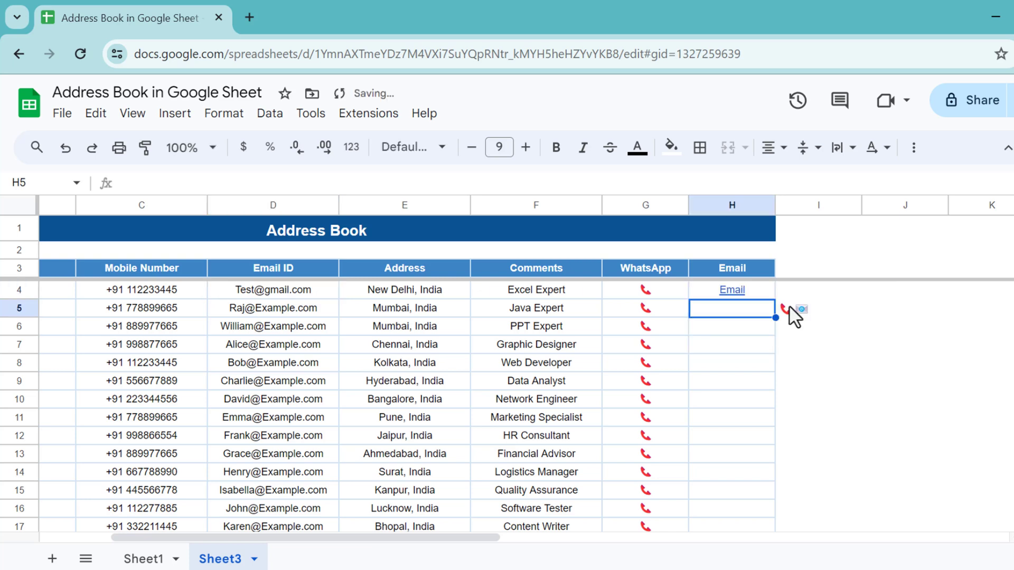
# Replace H4's "Email" link label with the envelope emoji copied from I5.
pyautogui.moveTo(725, 294)
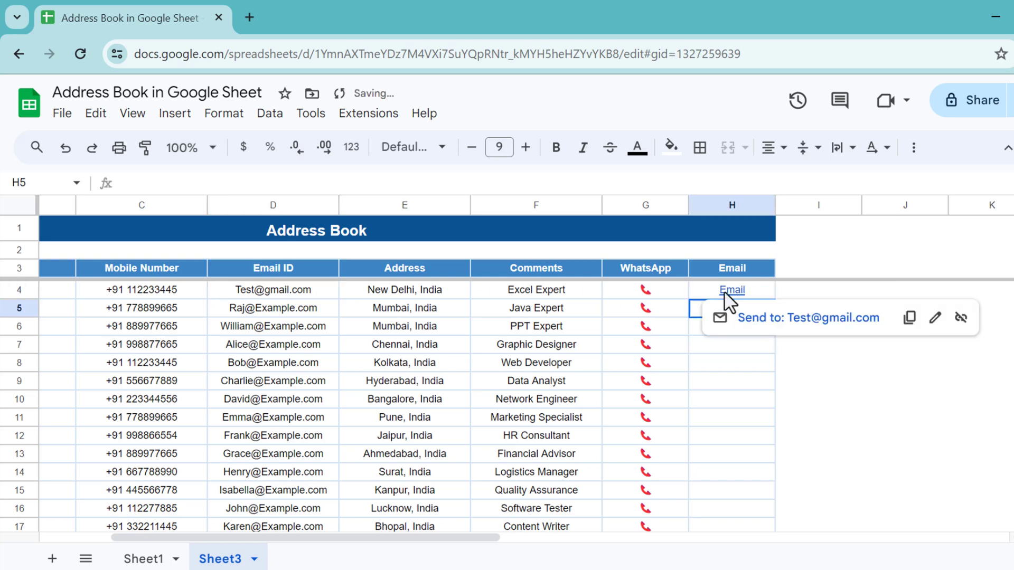
pyautogui.click(751, 383)
pyautogui.click(797, 311)
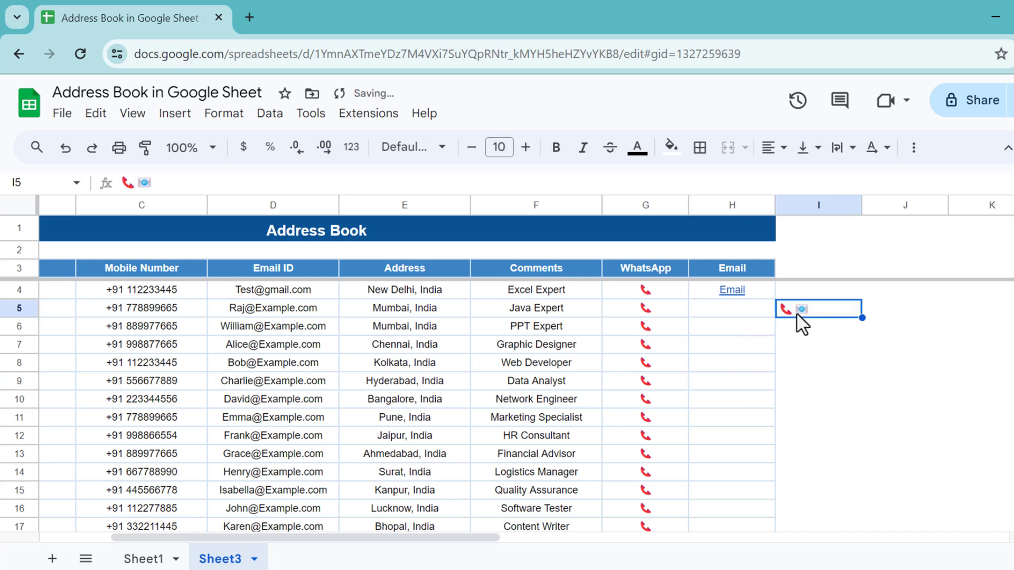
pyautogui.click(195, 183)
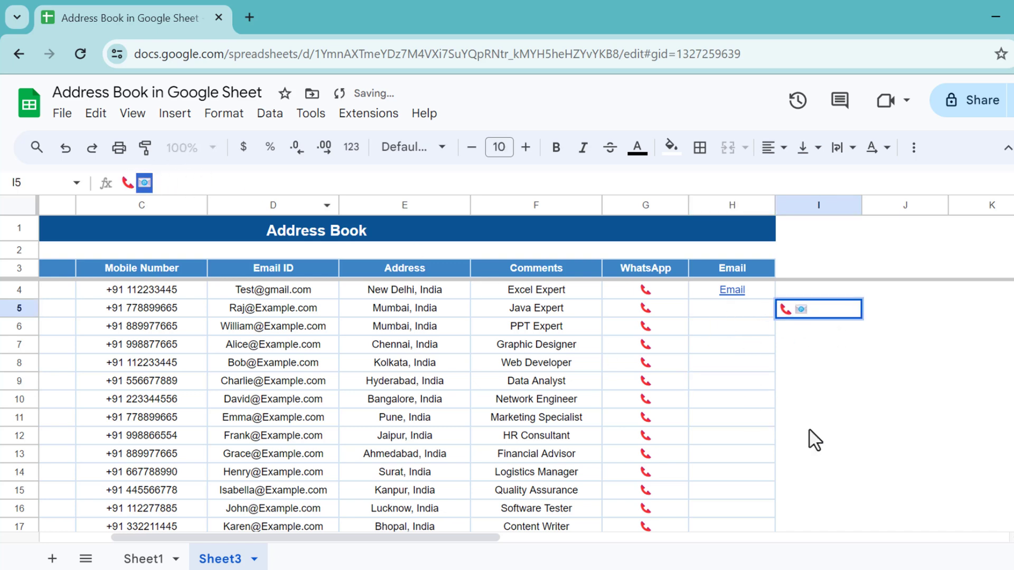
pyautogui.press('Escape')
pyautogui.press('Up')
pyautogui.press('Left')
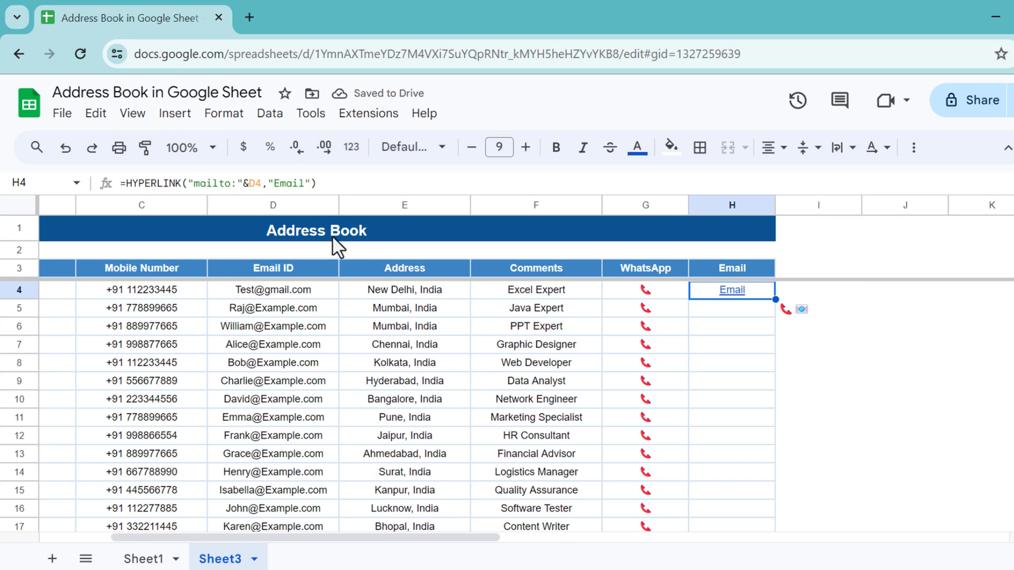
pyautogui.click(275, 183)
pyautogui.moveTo(275, 183); pyautogui.dragTo(301, 183)
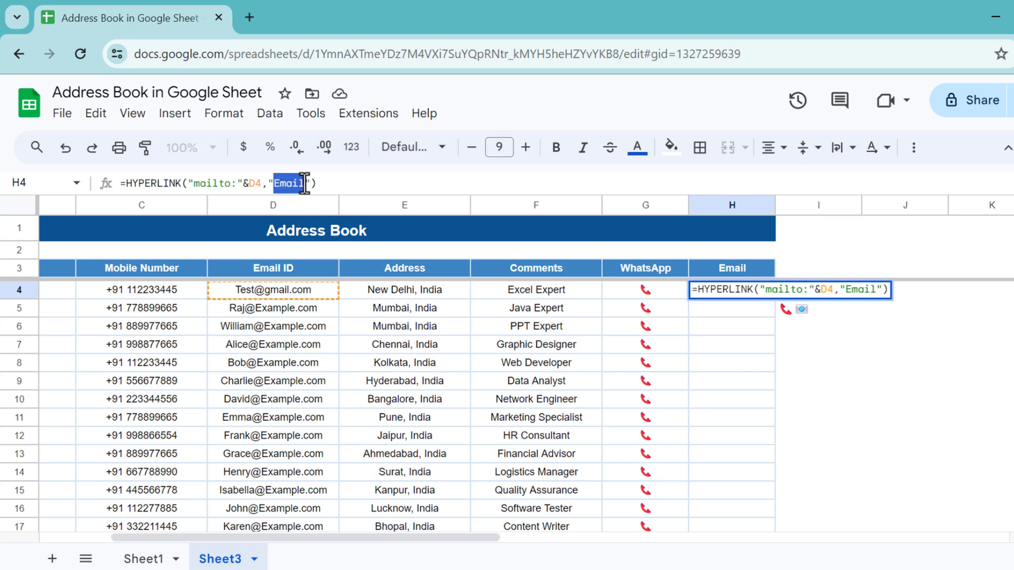
pyautogui.hotkey('ctrl', 'v')
pyautogui.press('Return')
# Fill the envelope link formula down H4:H18.
pyautogui.press('Up')
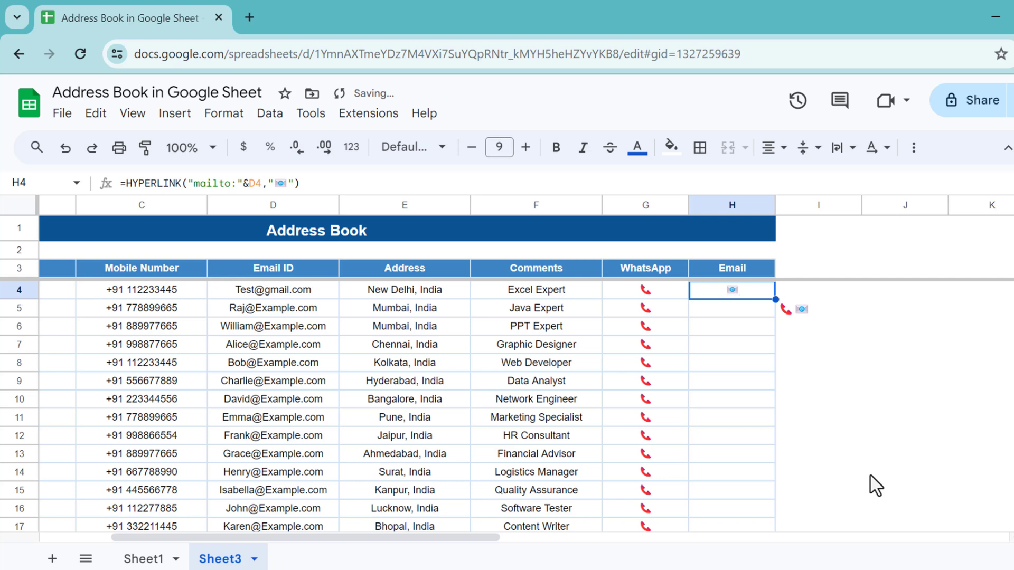
pyautogui.press('Left')
pyautogui.hotkey('ctrl', 'Down')
pyautogui.press('Right')
pyautogui.hotkey('ctrl', 'shift', 'Up')
pyautogui.hotkey('ctrl', 'd')
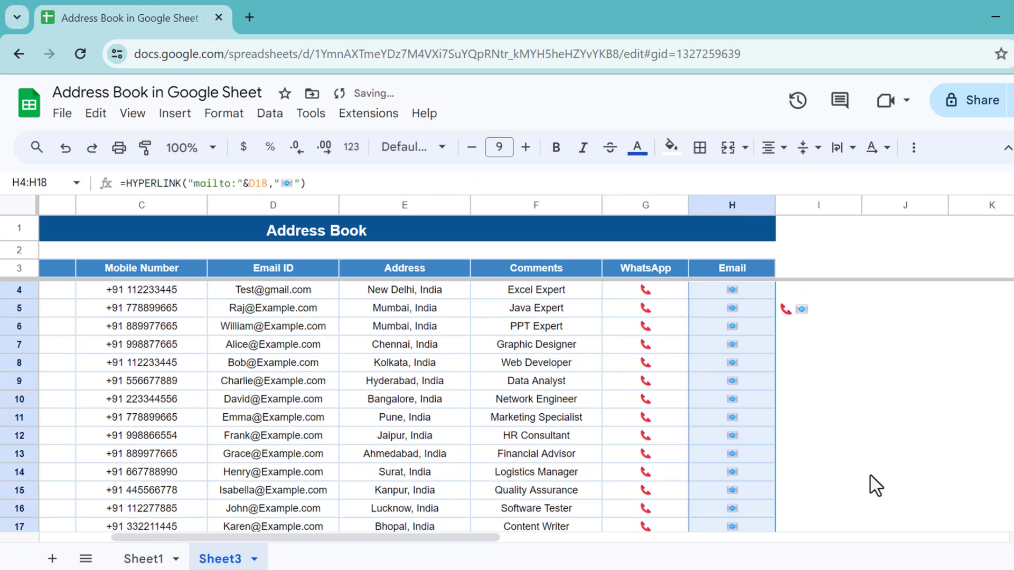
pyautogui.press('Up')
# Set the font size of the icon range G4:H18 to 11.
pyautogui.press('Down')
pyautogui.press('Left')
pyautogui.hotkey('shift', 'Right')
pyautogui.hotkey('ctrl', 'shift', 'Down')
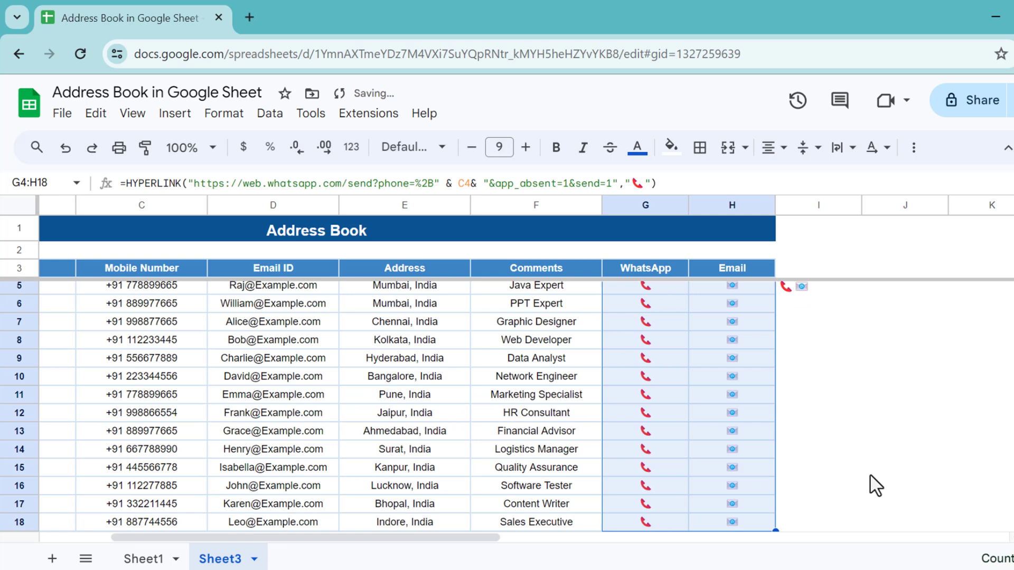
pyautogui.click(526, 148)
pyautogui.click(525, 147)
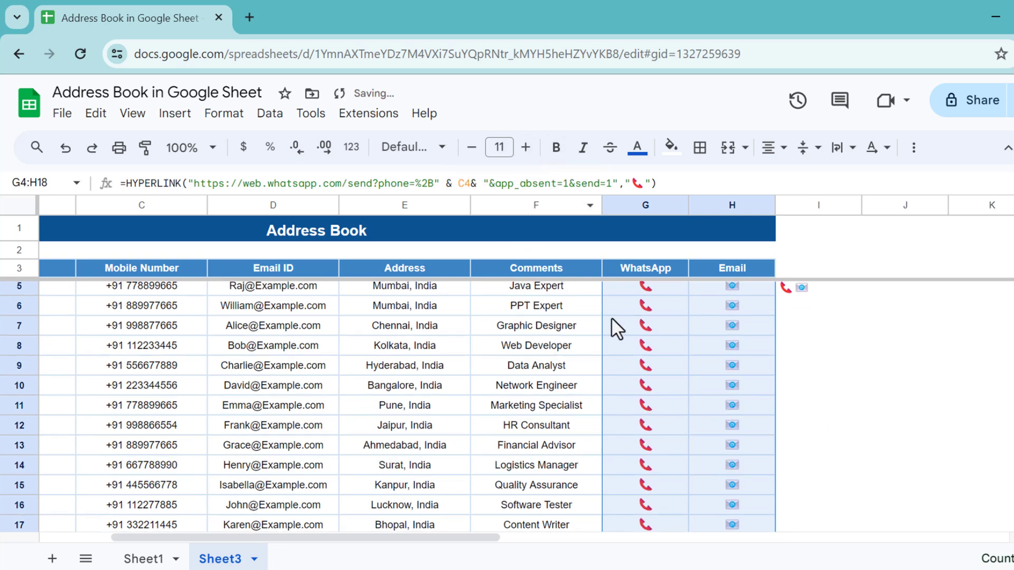
pyautogui.click(554, 326)
# Delete the leftover phone and envelope emojis from cell I5.
pyautogui.press('Up')
pyautogui.press('Up')
pyautogui.press('Up')
pyautogui.press('Right')
pyautogui.press('Right')
pyautogui.press('Right')
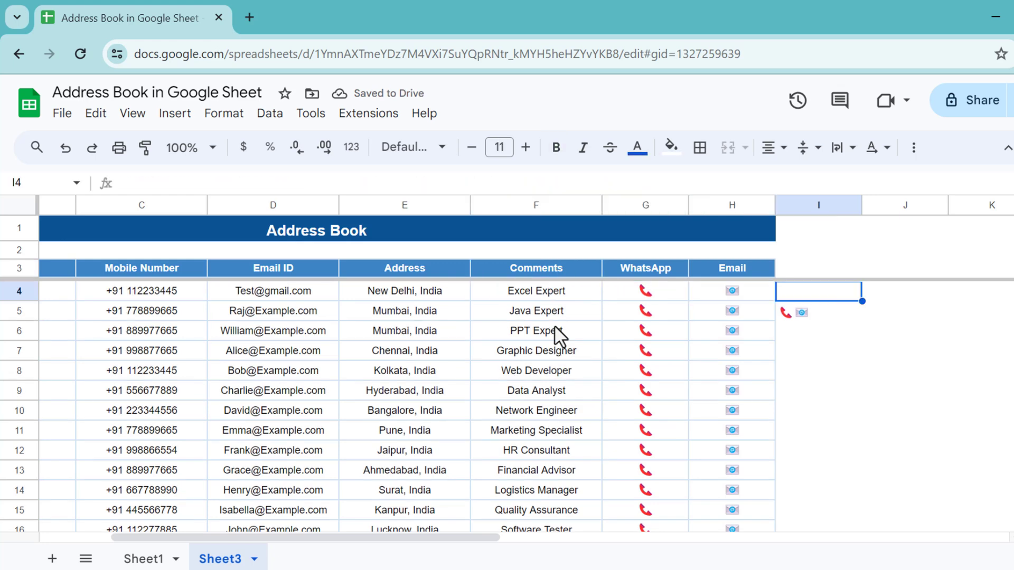
pyautogui.press('Right')
pyautogui.press('Down')
pyautogui.press('Left')
pyautogui.press('Delete')
pyautogui.click(818, 296)
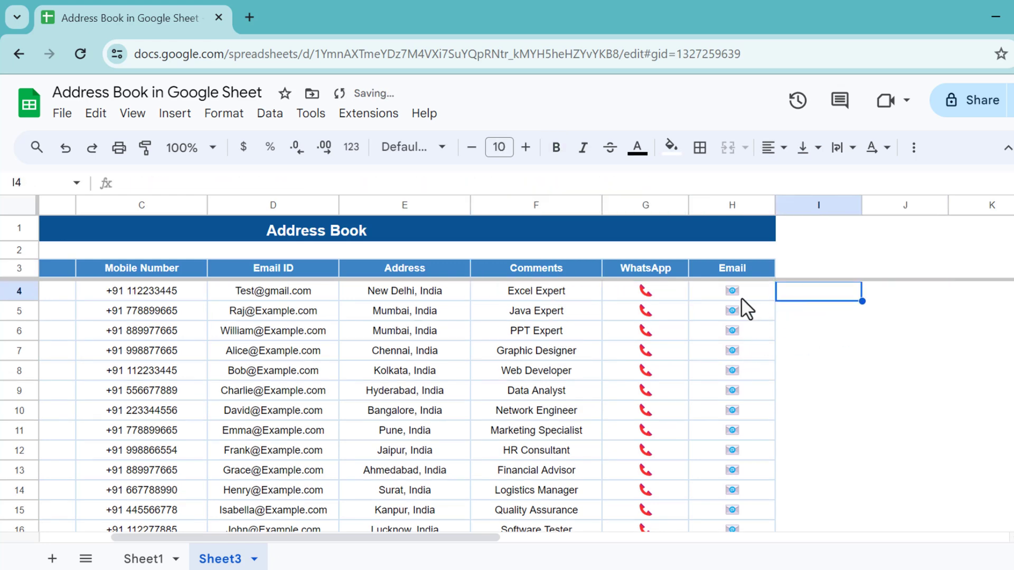
pyautogui.click(732, 291)
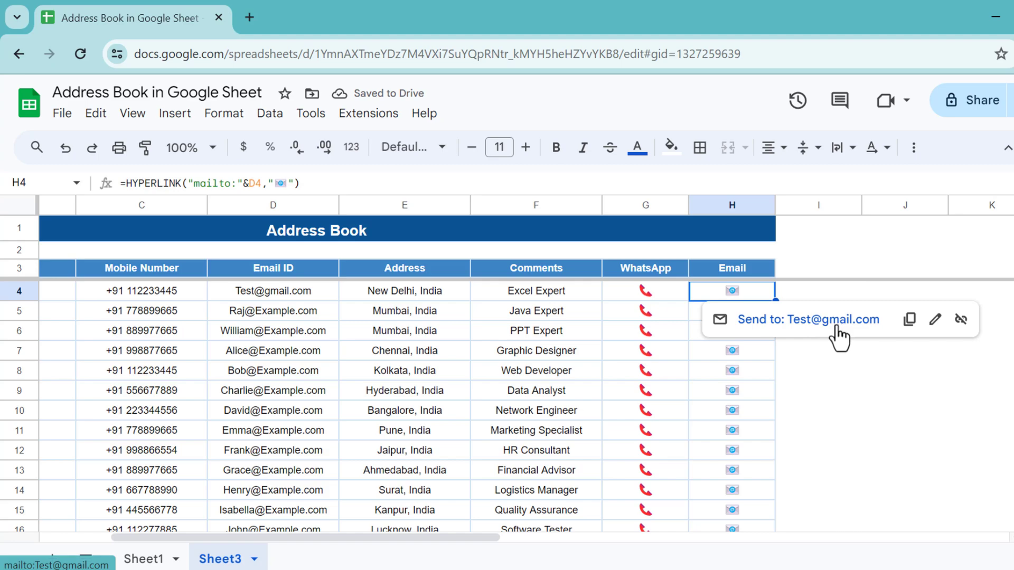
# Bring up H4's envelope link options to compose an e-mail to the first contact.
pyautogui.moveTo(839, 327)
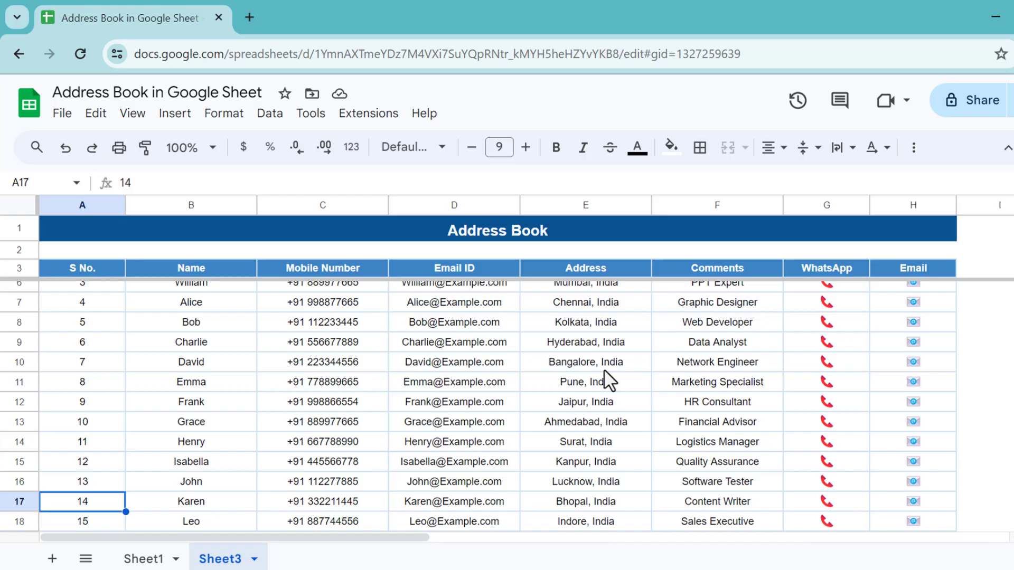
pyautogui.press('Up')
pyautogui.press('Up')
pyautogui.press('Right')
pyautogui.press('Right')
pyautogui.press('Right')
pyautogui.press('Right')
pyautogui.press('Right')
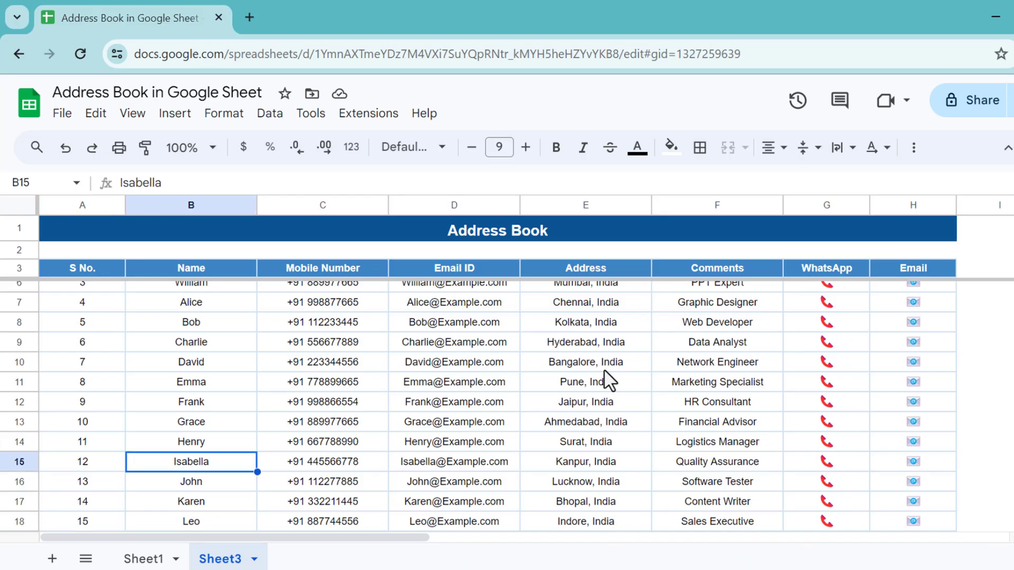
pyautogui.scroll(1, 514, 318)
pyautogui.click(493, 296)
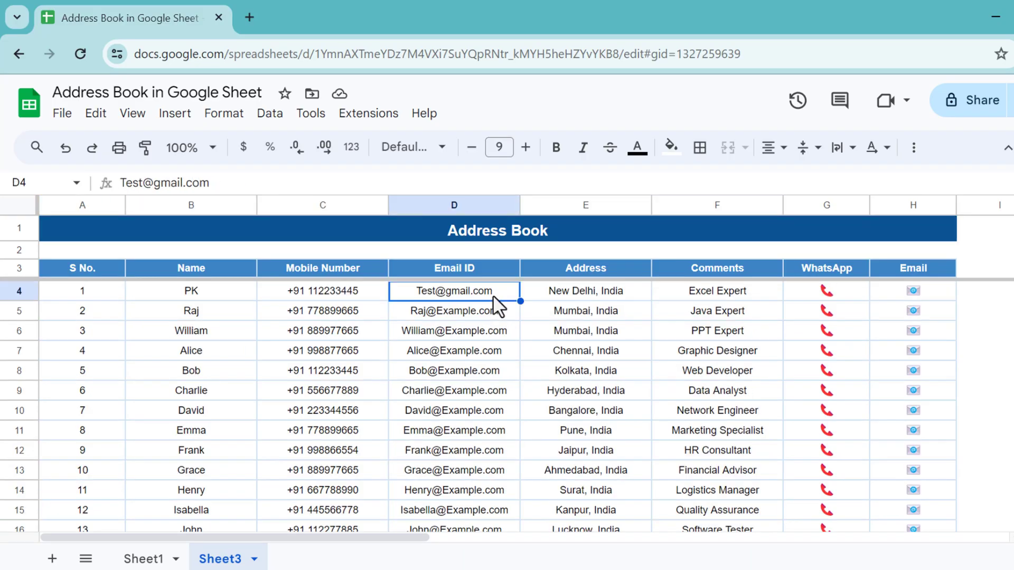
pyautogui.click(486, 309)
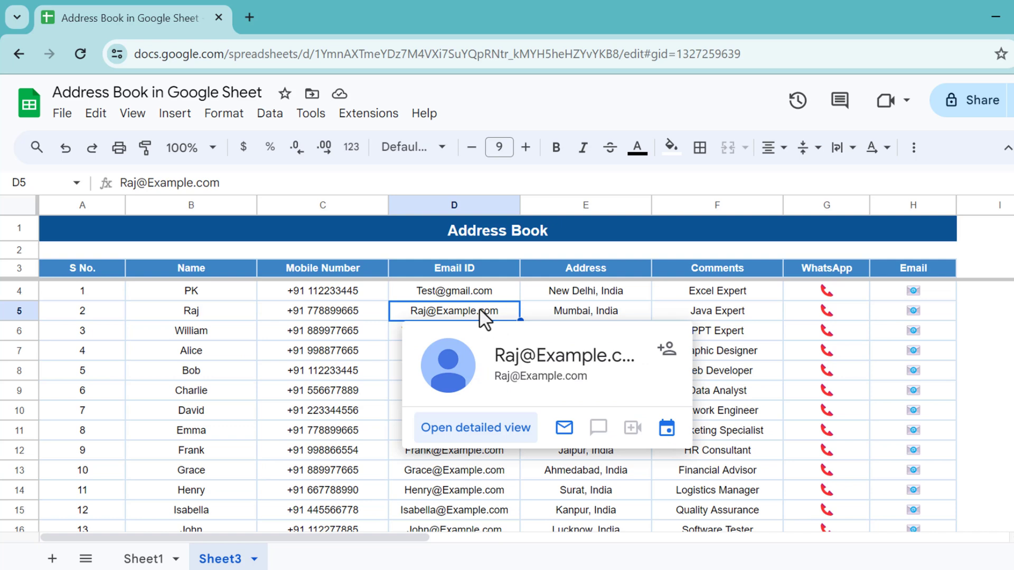
pyautogui.moveTo(467, 294)
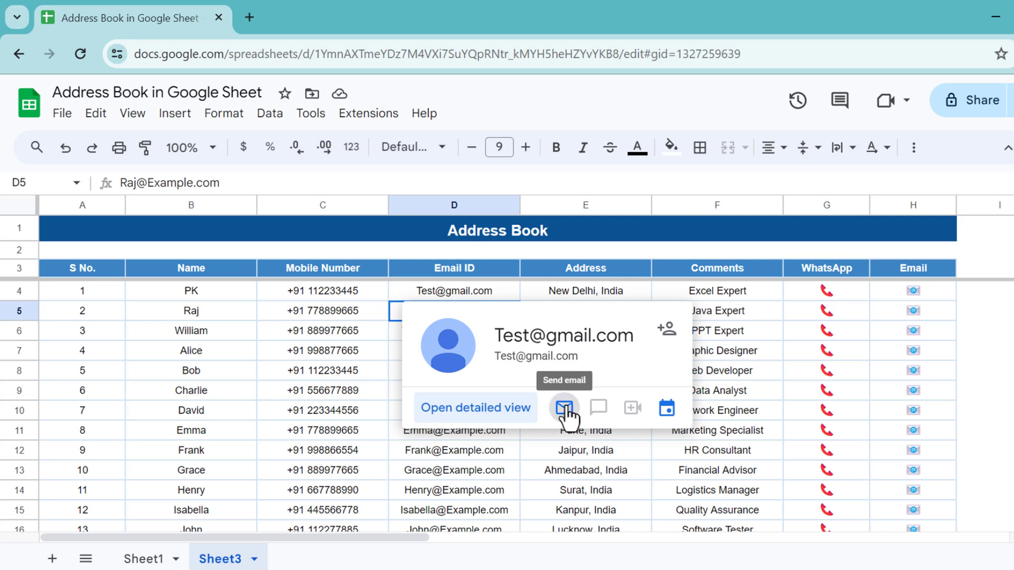
pyautogui.click(323, 350)
pyautogui.scroll(-4, 498, 379)
pyautogui.click(191, 396)
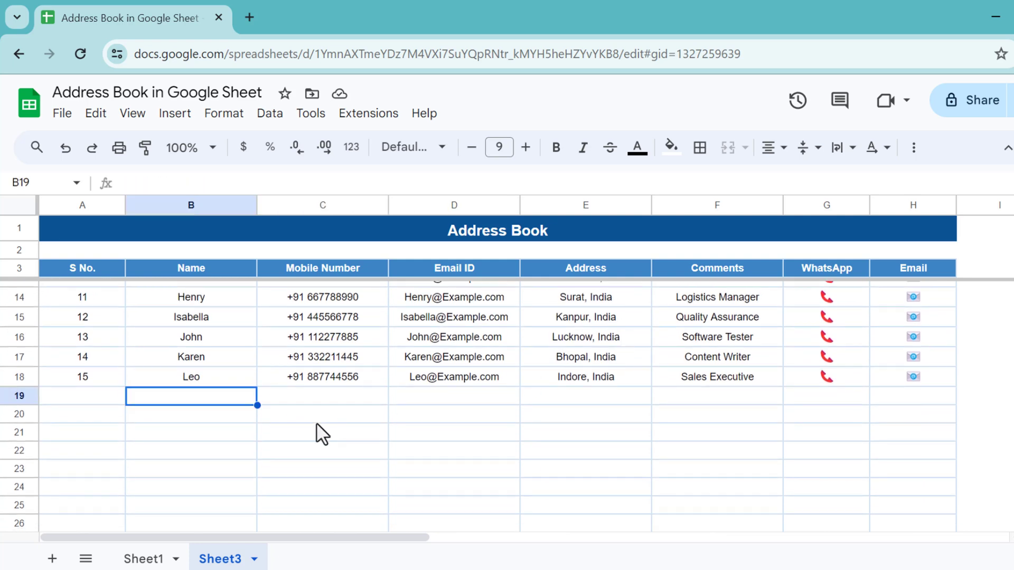